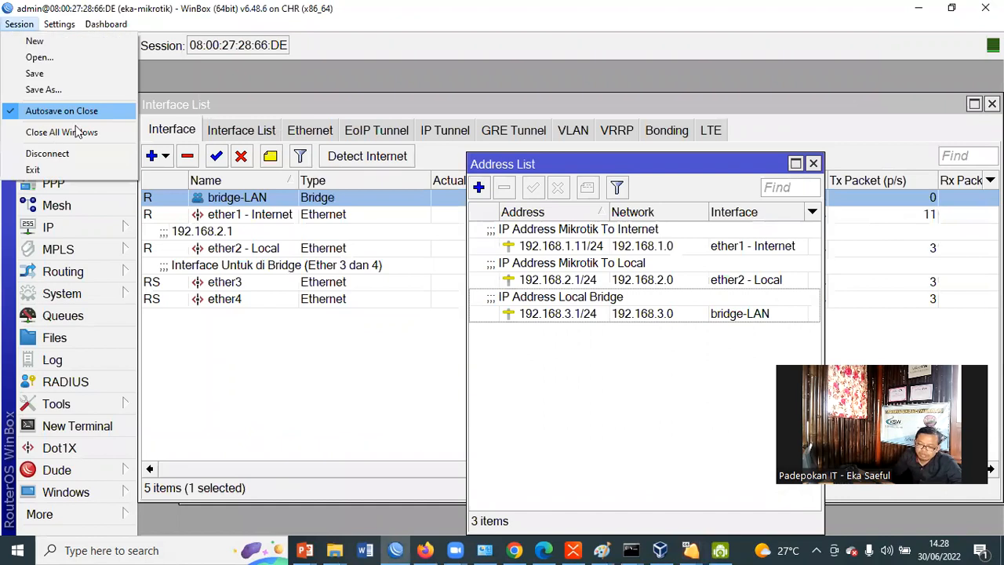
Close all open windows in the session and open the router's queue list
{"action": "left_click", "coordinate": [77, 130]}
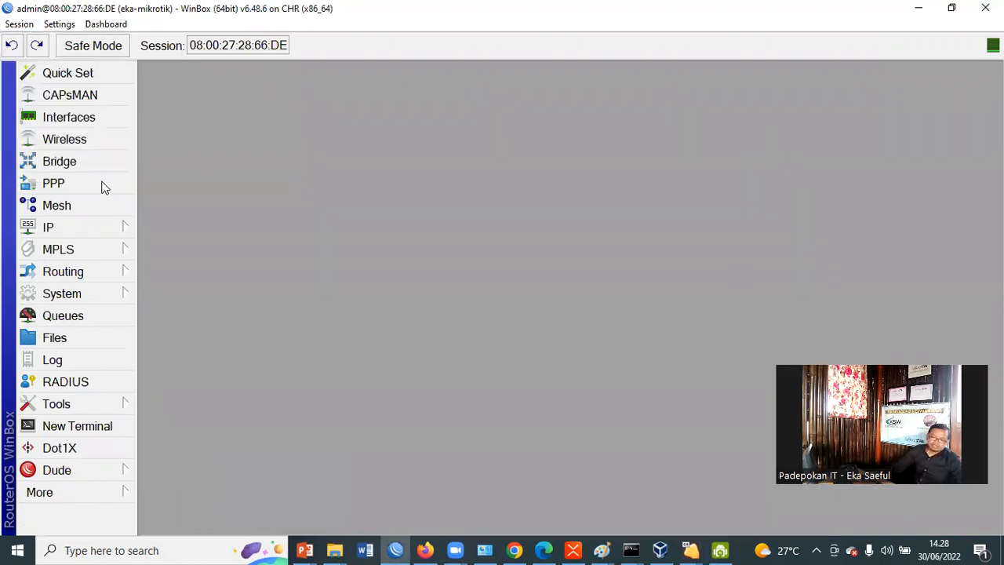
{"action": "left_click", "coordinate": [63, 316]}
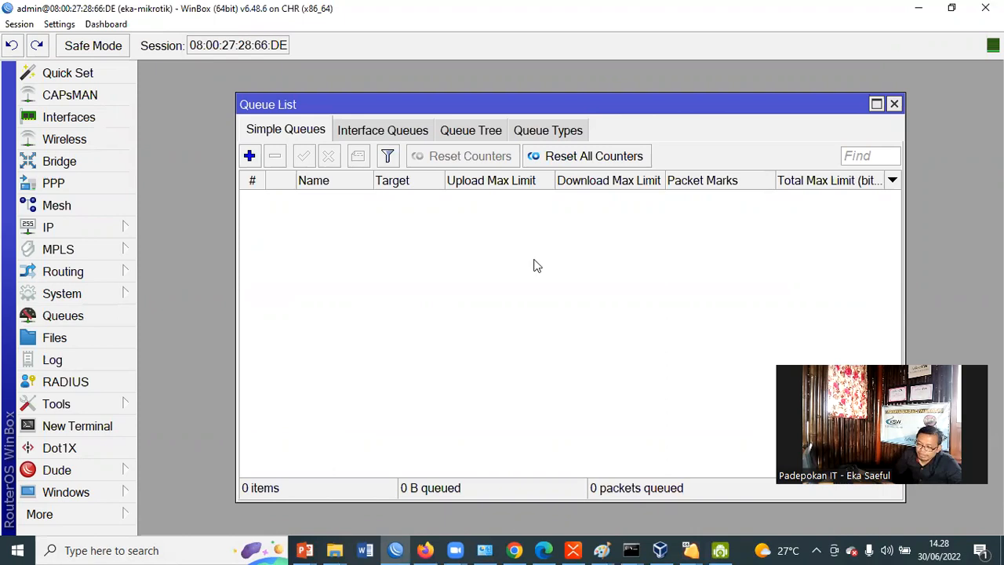
{"action": "left_click_drag", "start_coordinate": [518, 101], "coordinate": [495, 87]}
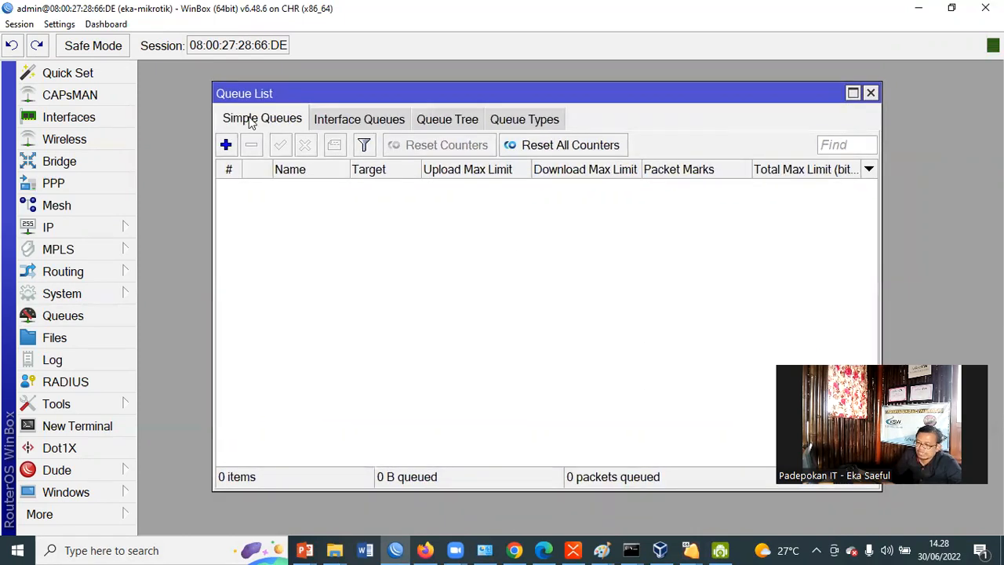
Start a new simple queue and name it TOTAL BANDWIDTH
{"action": "left_click", "coordinate": [227, 146]}
{"action": "left_click_drag", "start_coordinate": [390, 146], "coordinate": [483, 135]}
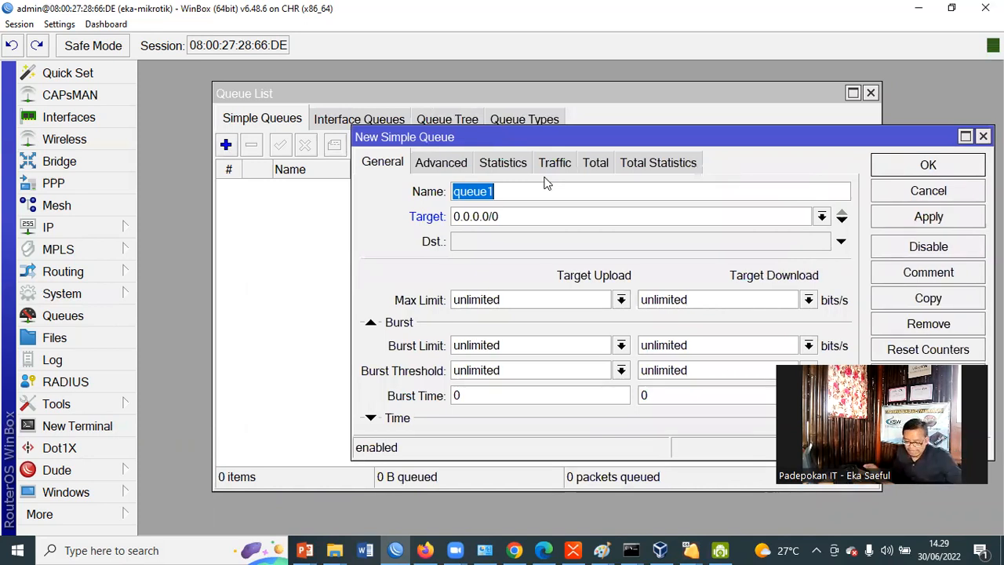
{"action": "type", "text": "TOTAL BANDWIDT"}
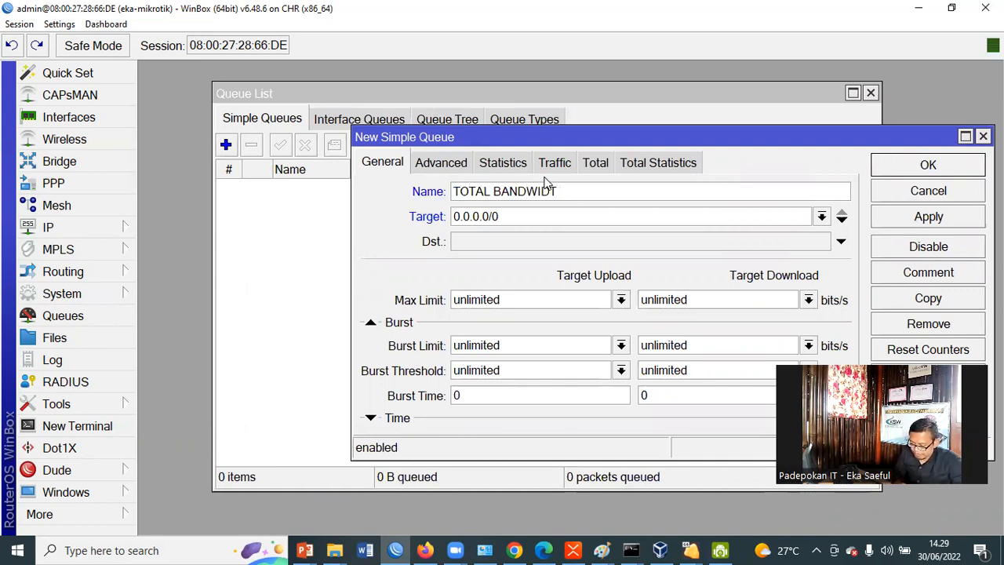
{"action": "type", "text": "H"}
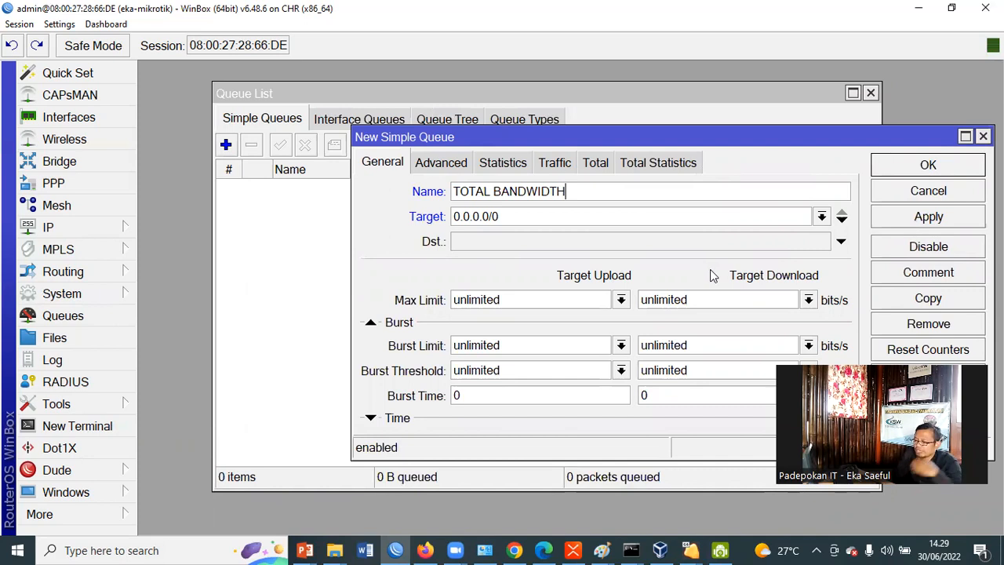
Set the new queue's max limit to 20M for both target download and target upload
{"action": "left_click_drag", "start_coordinate": [619, 138], "coordinate": [594, 118]}
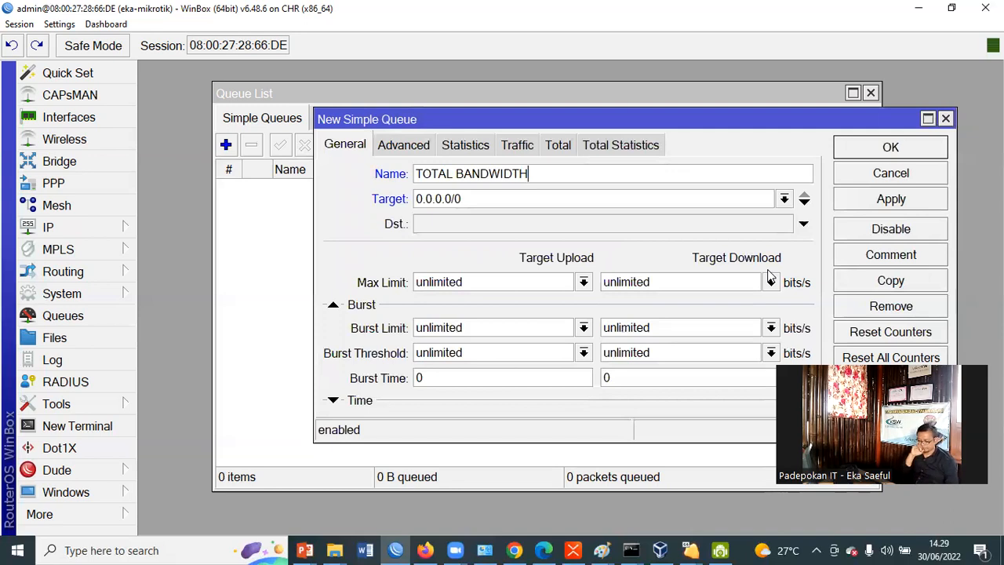
{"action": "left_click", "coordinate": [668, 285]}
{"action": "left_click_drag", "start_coordinate": [668, 285], "coordinate": [596, 276]}
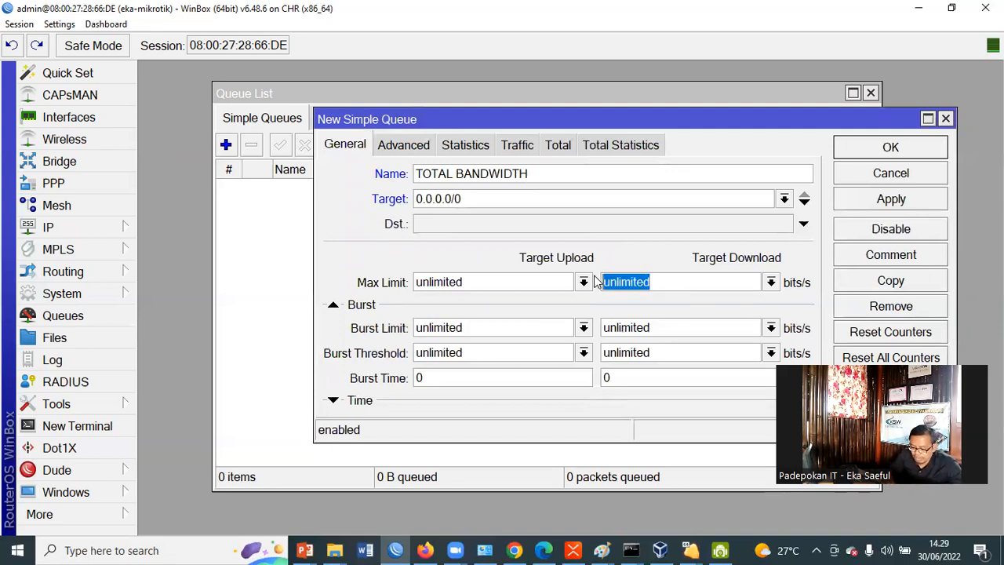
{"action": "type", "text": "20M"}
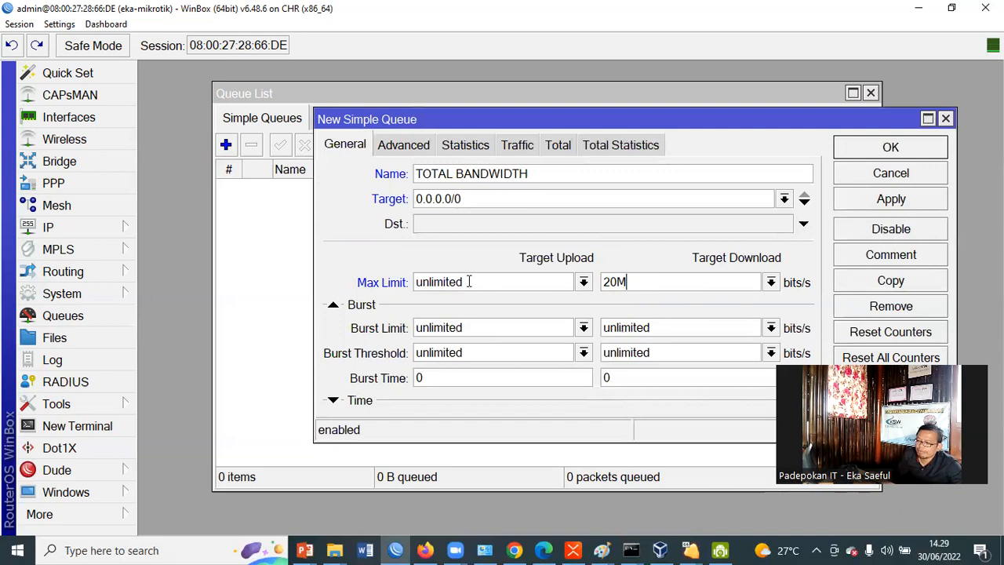
{"action": "left_click_drag", "start_coordinate": [469, 281], "coordinate": [396, 270]}
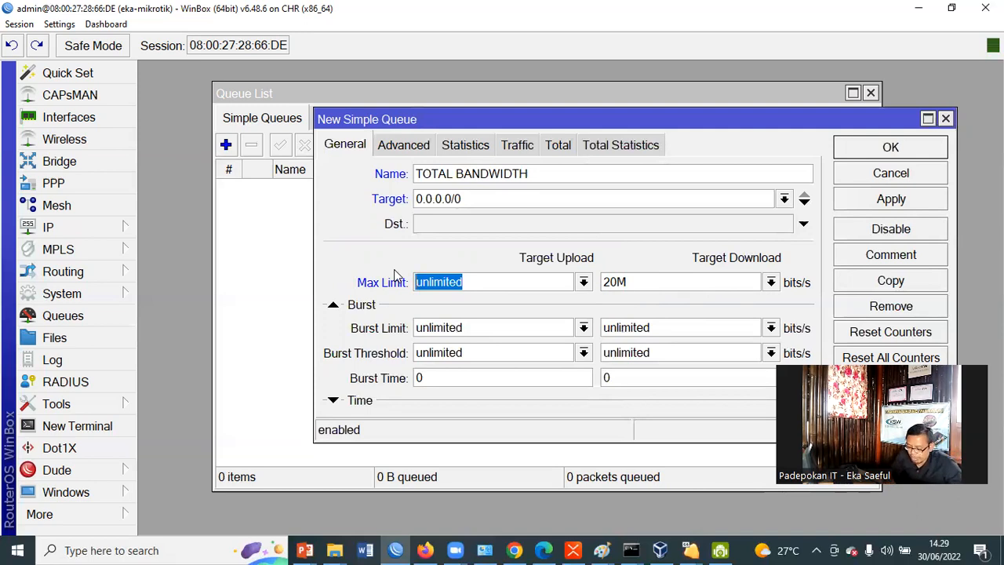
{"action": "type", "text": "20M"}
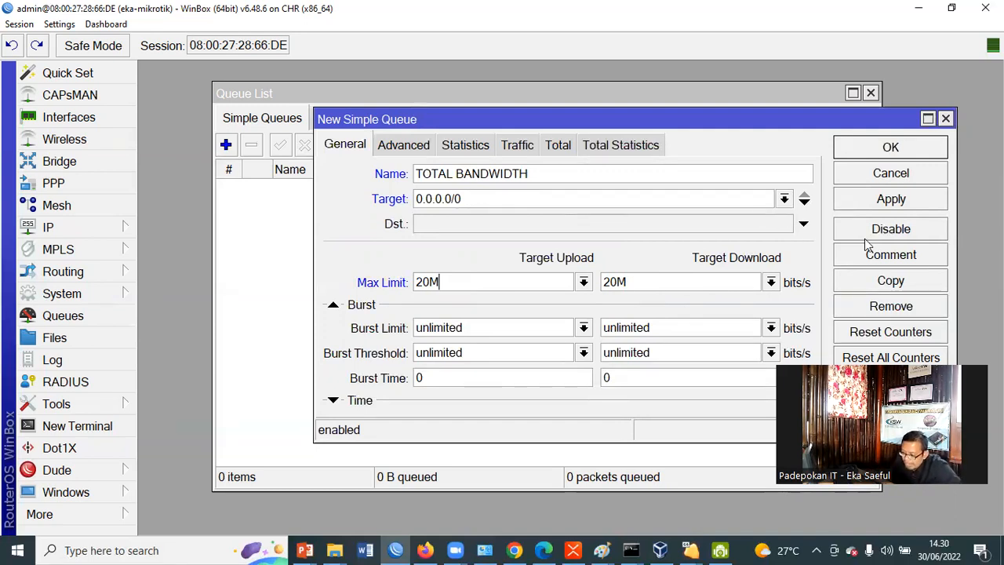
Apply and save the TOTAL BANDWIDTH queue, and widen the Target and Name columns of the simple queue list
{"action": "left_click", "coordinate": [871, 203]}
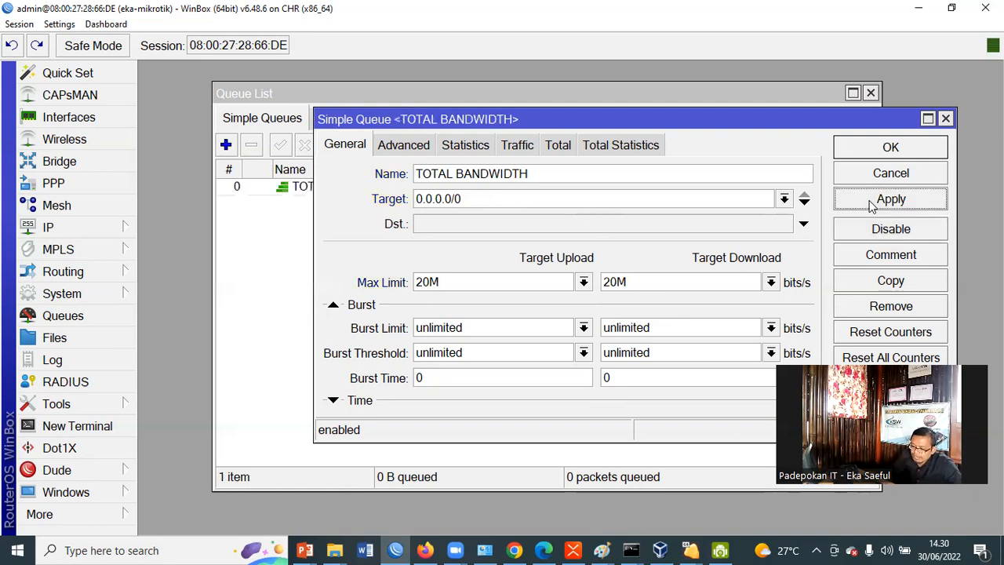
{"action": "left_click", "coordinate": [891, 148]}
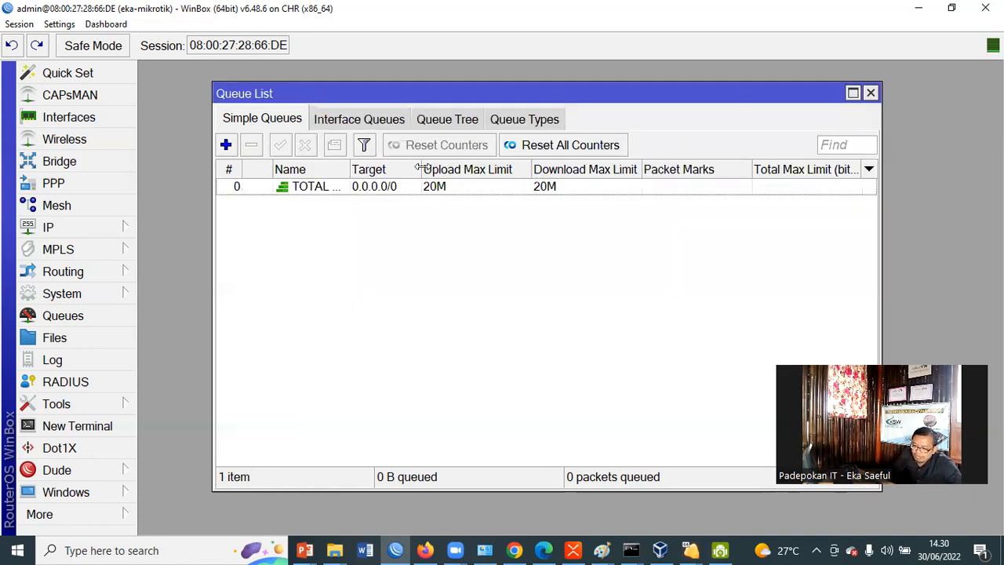
{"action": "left_click_drag", "start_coordinate": [422, 165], "coordinate": [466, 168]}
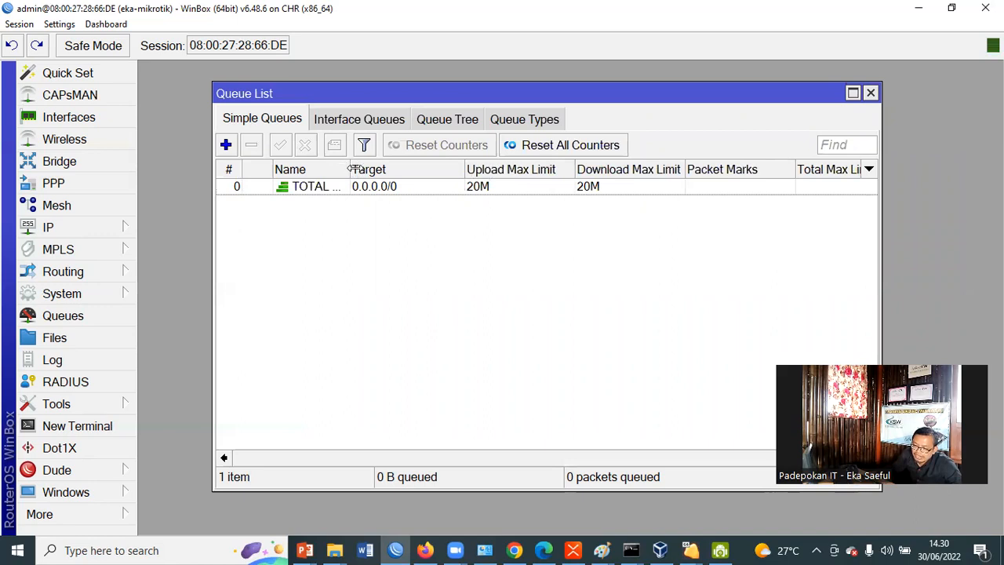
{"action": "left_click_drag", "start_coordinate": [352, 171], "coordinate": [421, 170]}
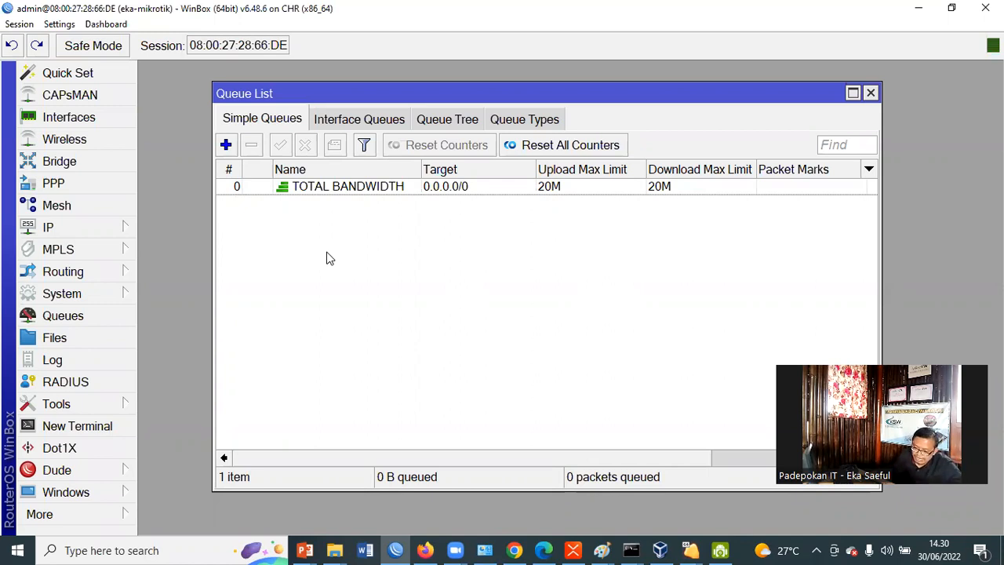
Start a second simple queue named JARINGAN LAN 1 with the target network 192.168.2.0/24
{"action": "left_click", "coordinate": [226, 144]}
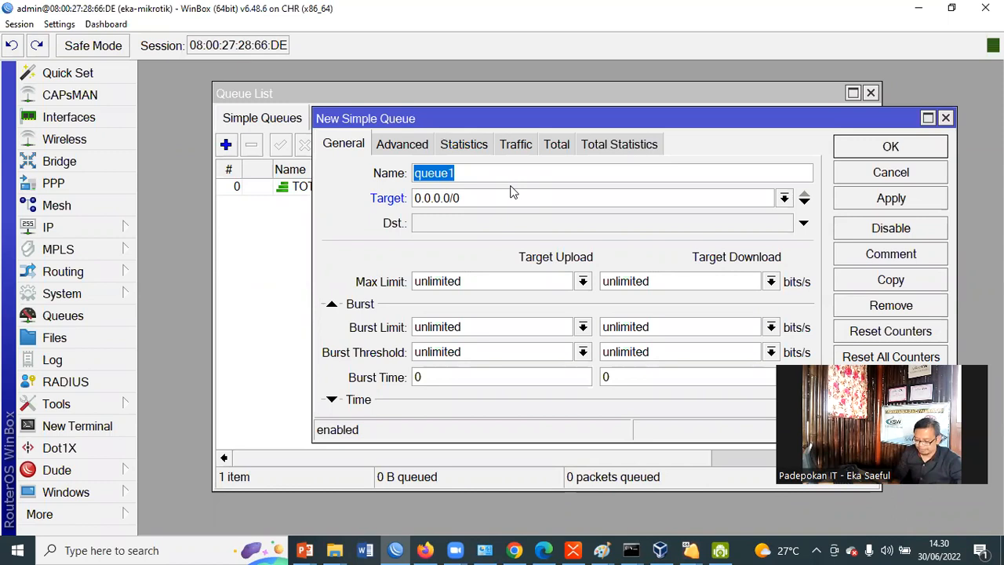
{"action": "type", "text": "JARINGAN "}
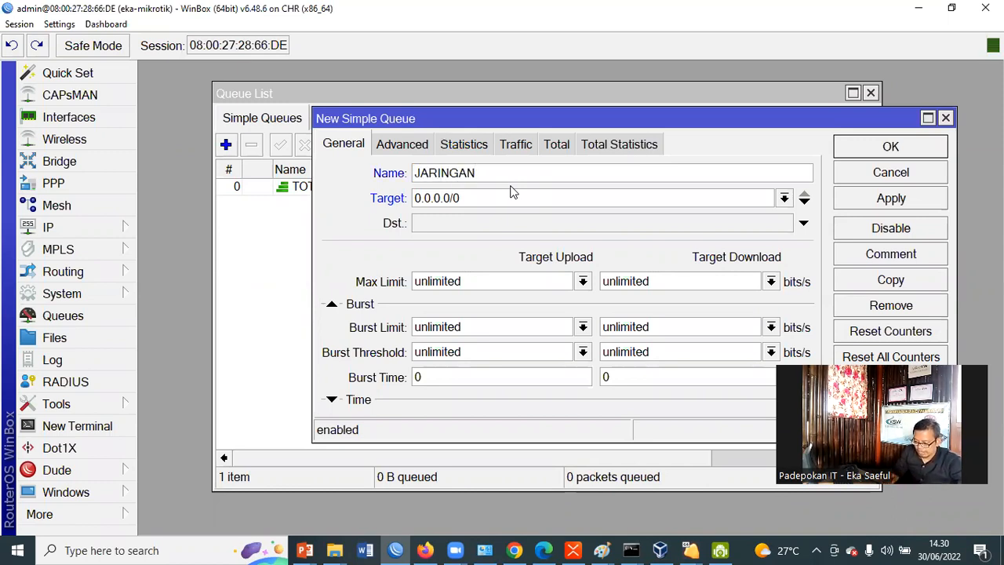
{"action": "type", "text": "LA"}
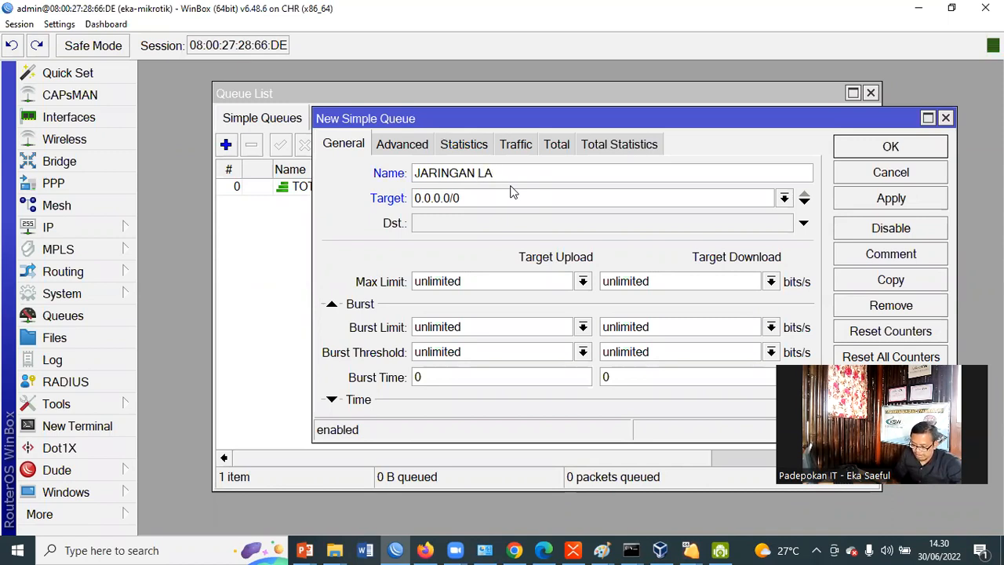
{"action": "type", "text": "N 1"}
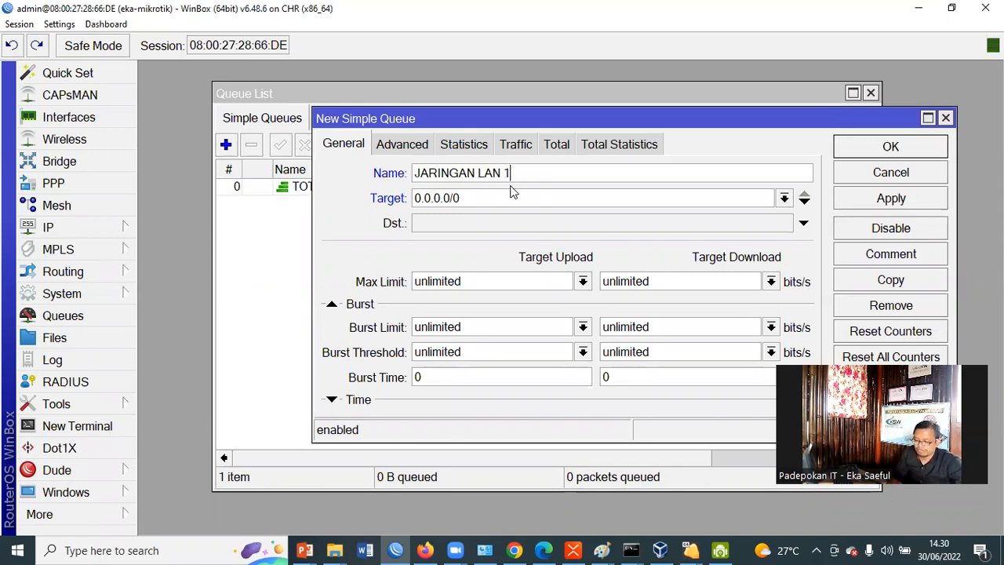
{"action": "key", "text": "Tab"}
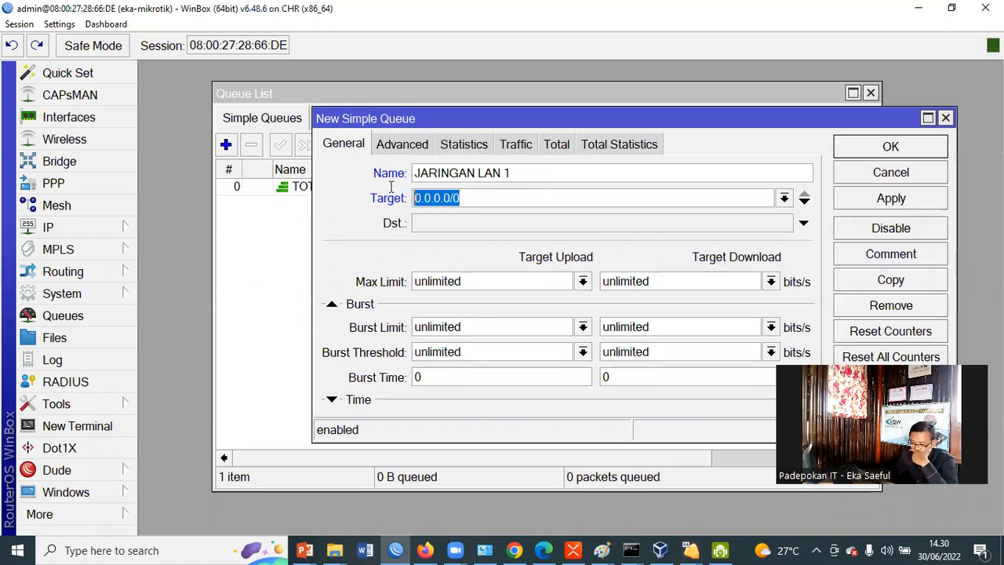
{"action": "type", "text": "192"}
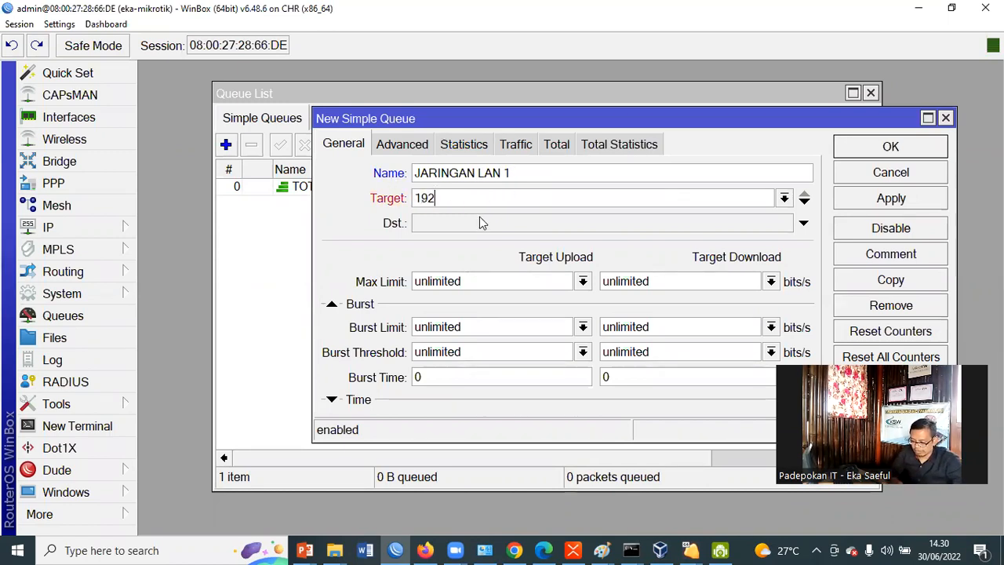
{"action": "type", "text": ".168"}
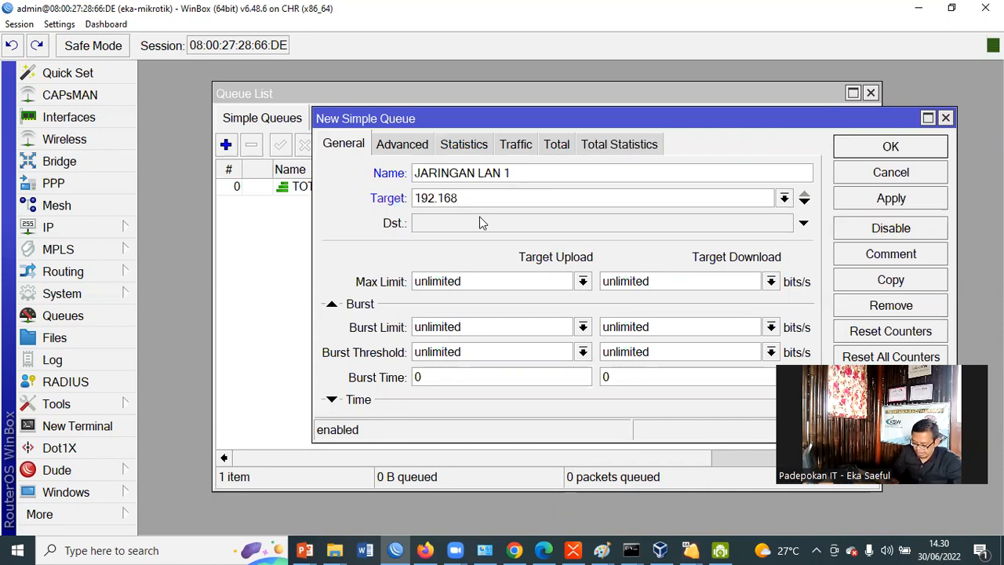
{"action": "type", "text": ".2.0/24"}
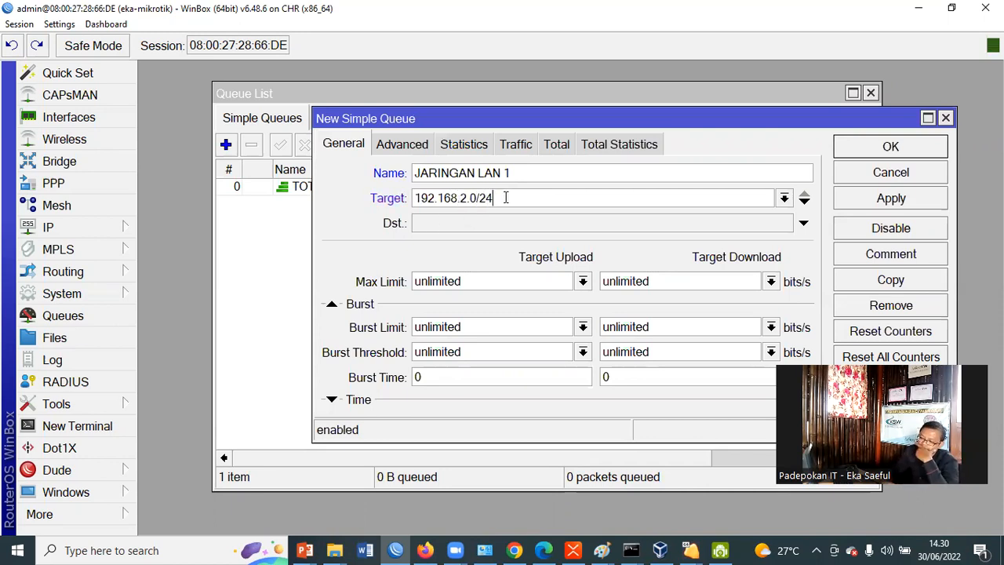
{"action": "left_click_drag", "start_coordinate": [507, 198], "coordinate": [366, 198]}
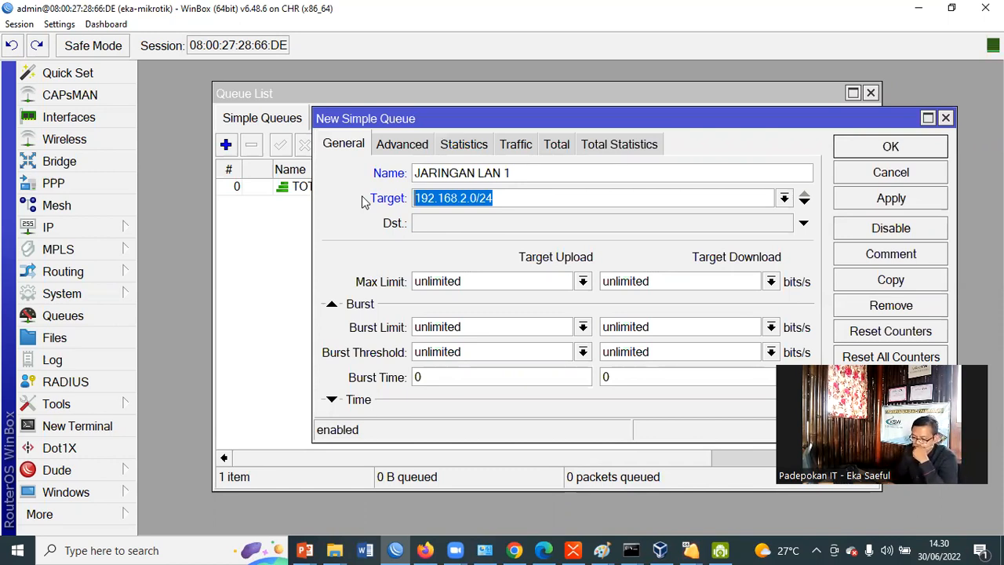
Set the max limit of the JARINGAN LAN 1 queue to 10M for both download and upload
{"action": "left_click_drag", "start_coordinate": [652, 281], "coordinate": [590, 287]}
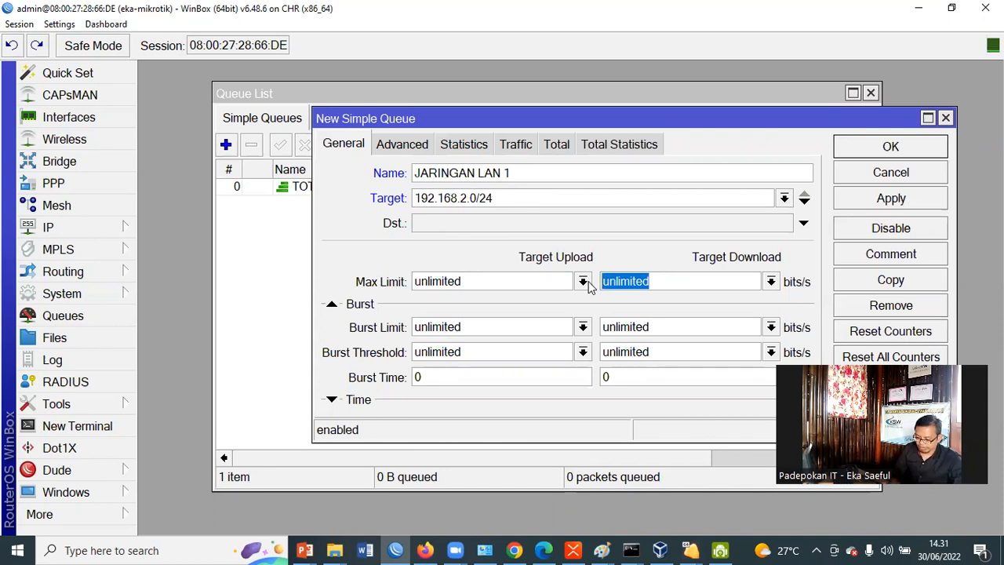
{"action": "type", "text": "10M"}
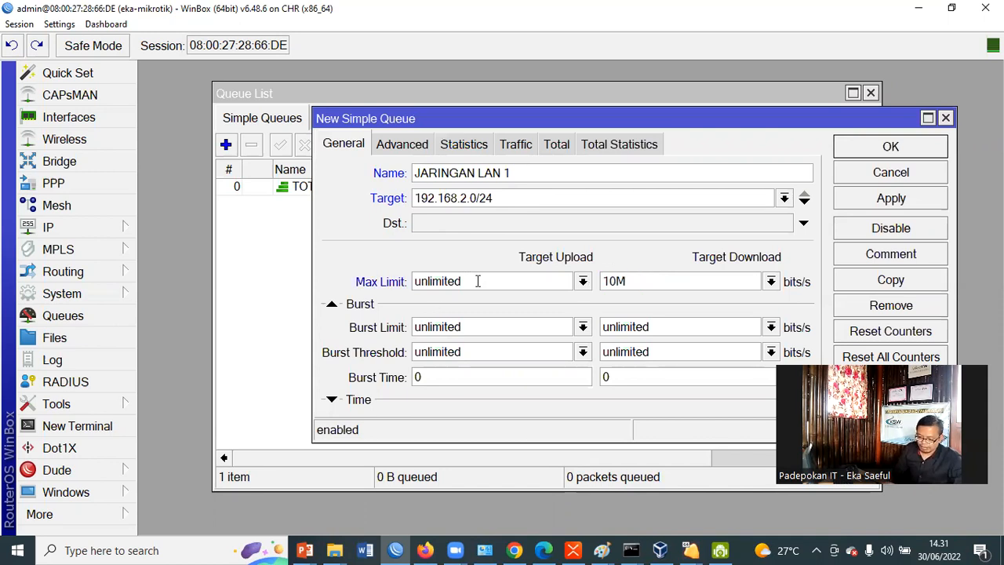
{"action": "key", "text": "shift+Tab"}
{"action": "type", "text": "10"}
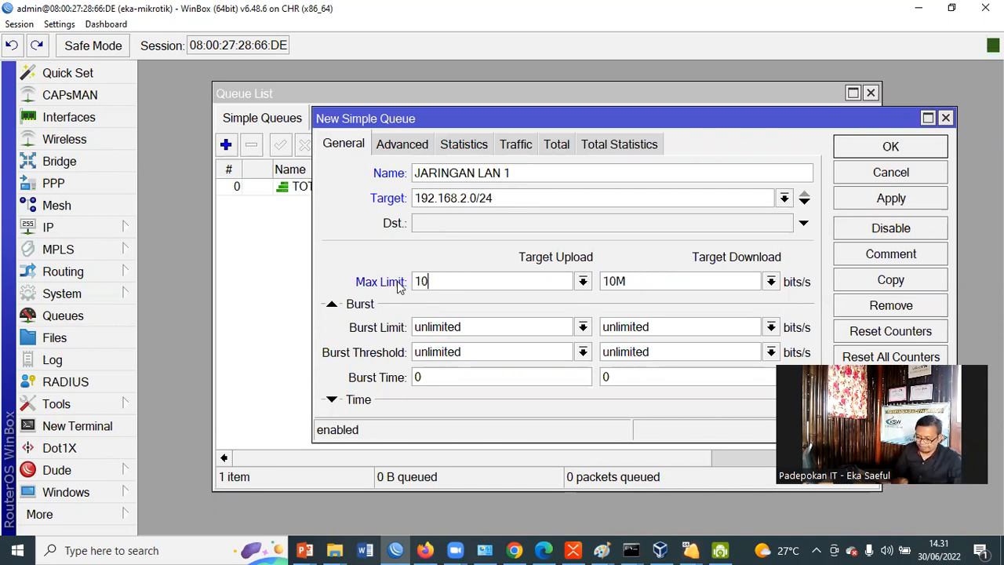
{"action": "type", "text": "M"}
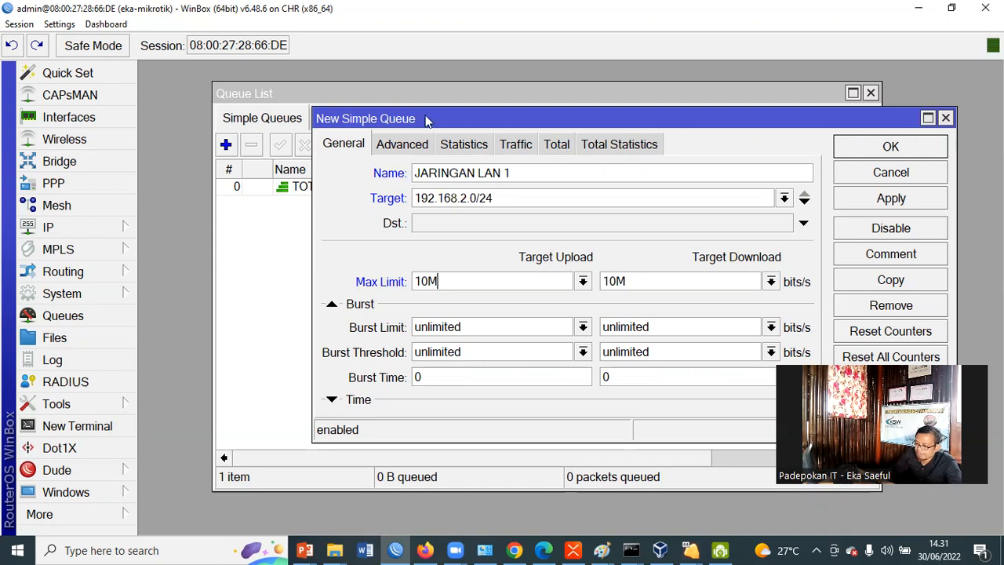
Make TOTAL BANDWIDTH the new queue's parent and set its queue types to pcq-upload-default for upload and pcq-download-default for download
{"action": "left_click", "coordinate": [407, 147]}
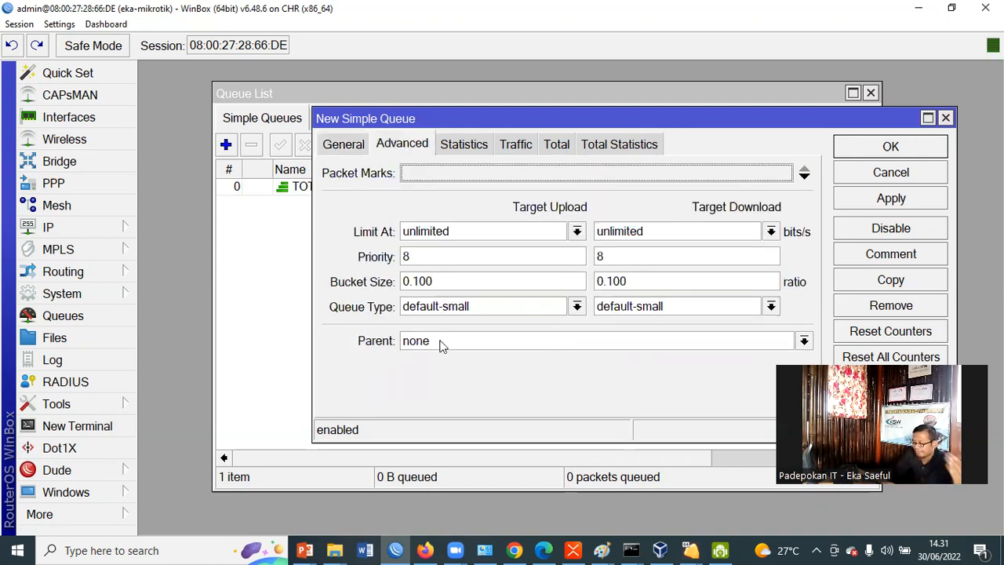
{"action": "left_click", "coordinate": [806, 343]}
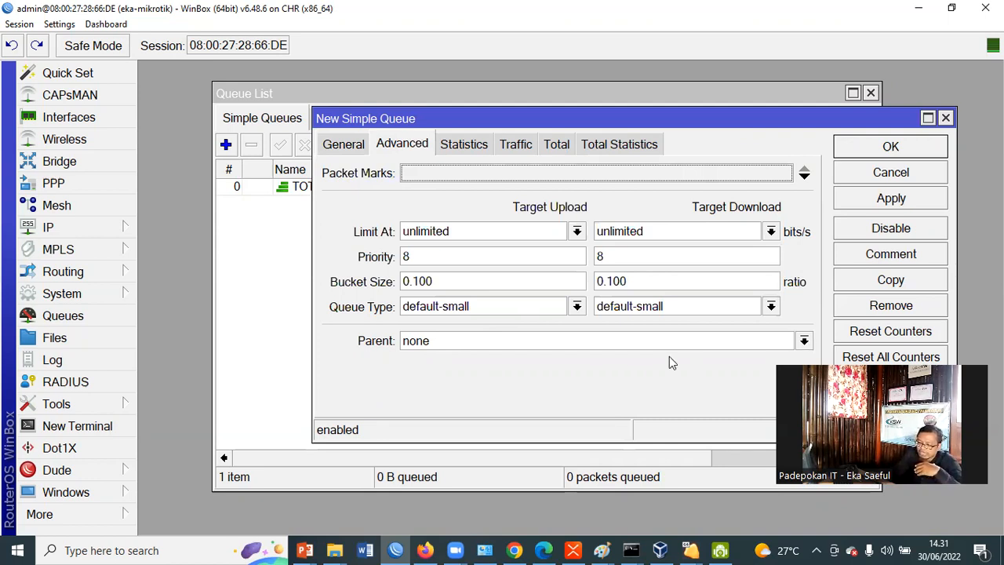
{"action": "left_click", "coordinate": [666, 359]}
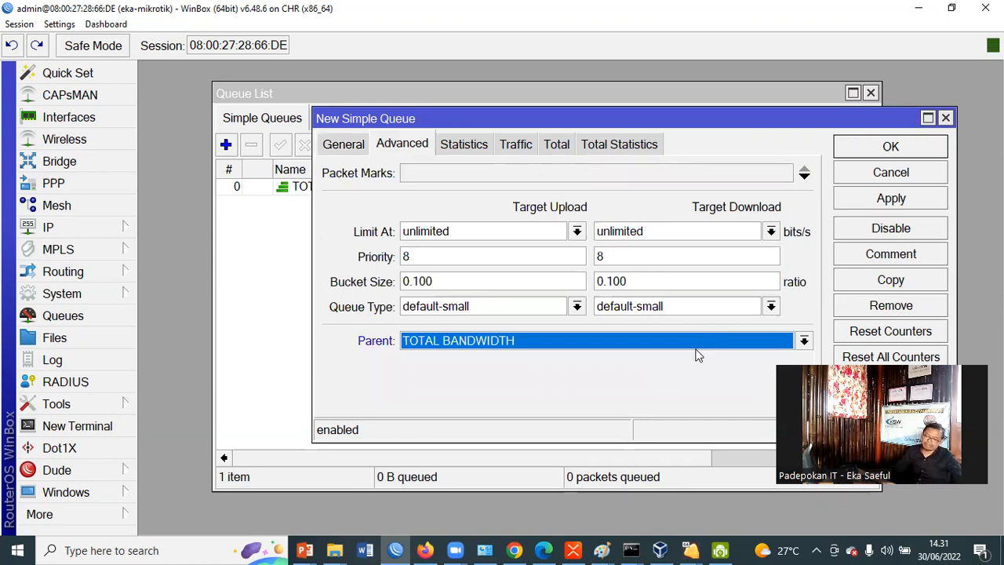
{"action": "left_click", "coordinate": [578, 308]}
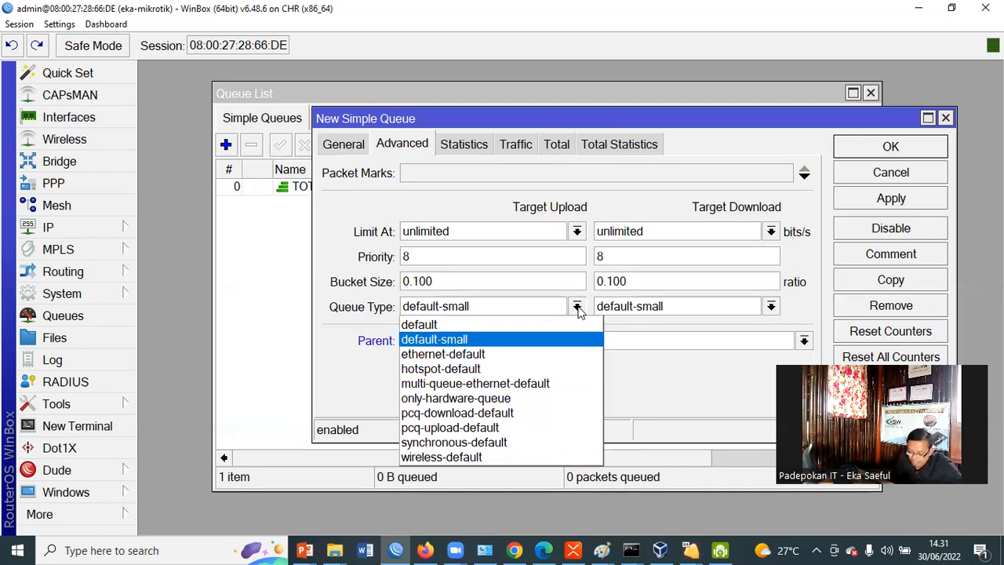
{"action": "left_click", "coordinate": [548, 431]}
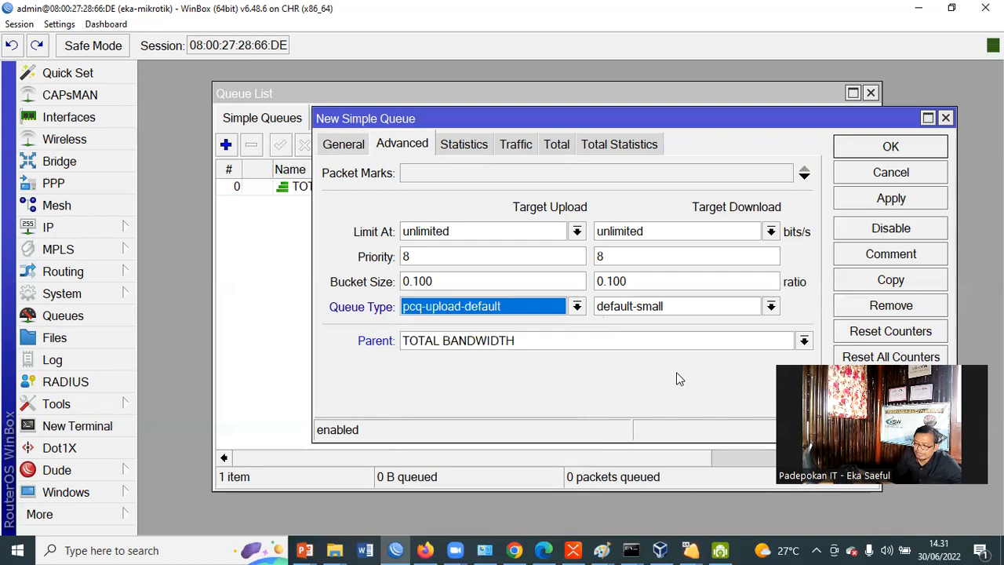
{"action": "left_click", "coordinate": [771, 307]}
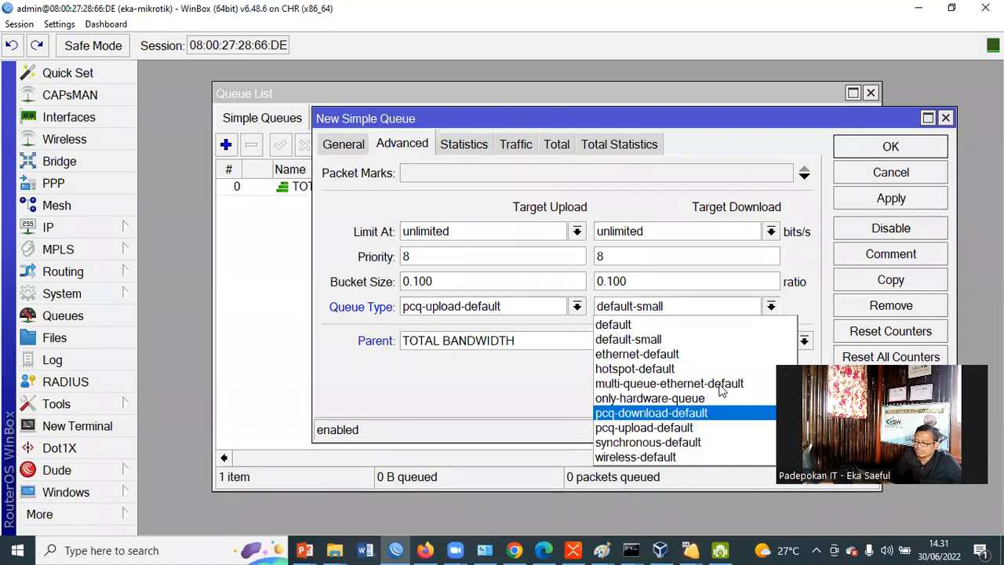
{"action": "key", "text": "Return"}
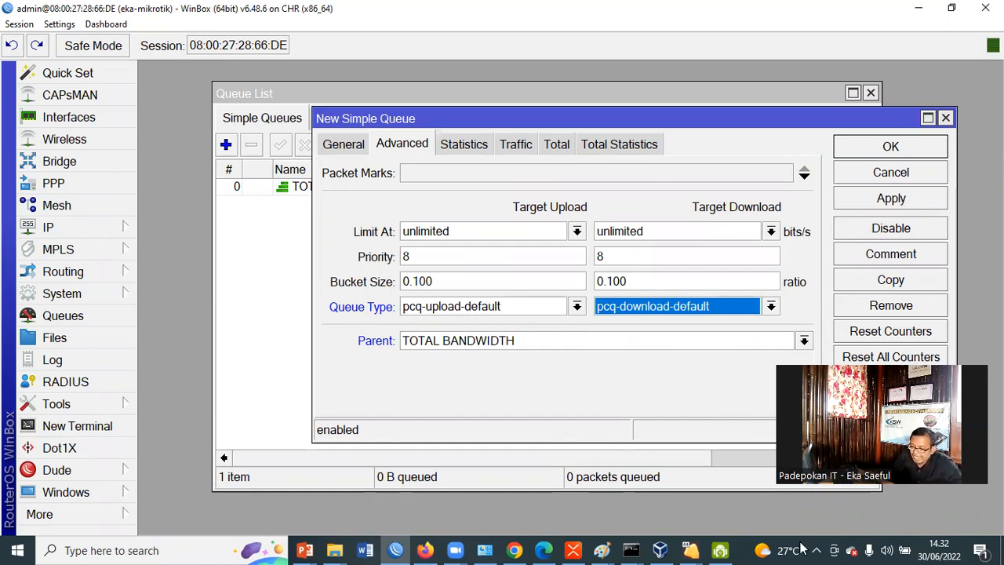
Check the upload and download priority of the JARINGAN LAN 1 queue, and apply and save the queue
{"action": "double_click", "coordinate": [411, 257]}
{"action": "double_click", "coordinate": [590, 256]}
{"action": "double_click", "coordinate": [411, 257]}
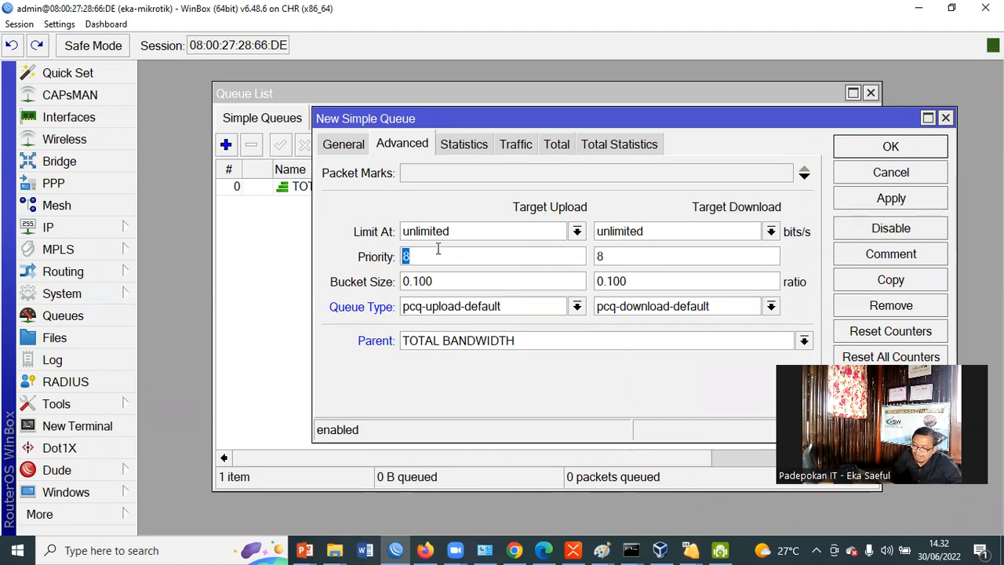
{"action": "left_click", "coordinate": [421, 250]}
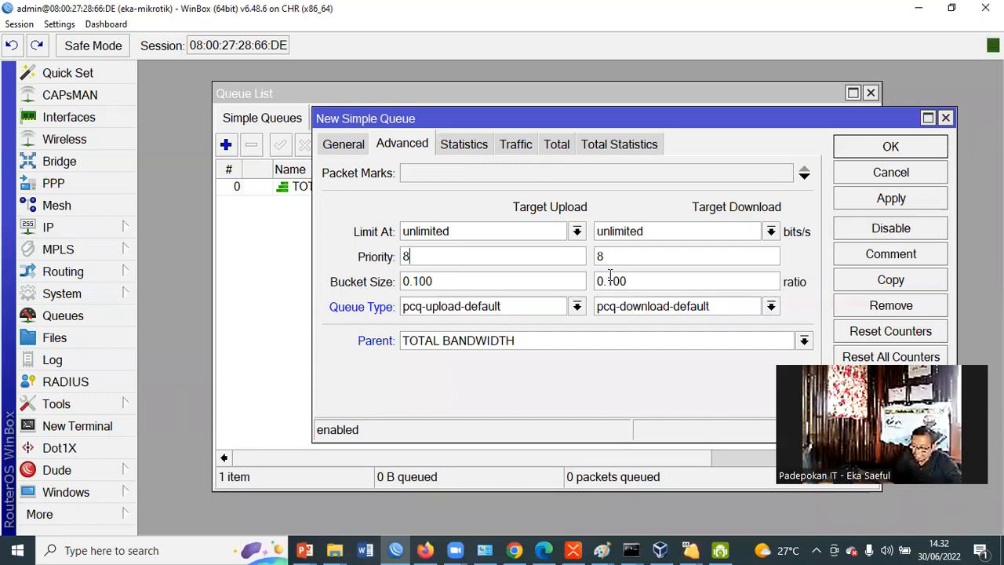
{"action": "key", "text": "Tab"}
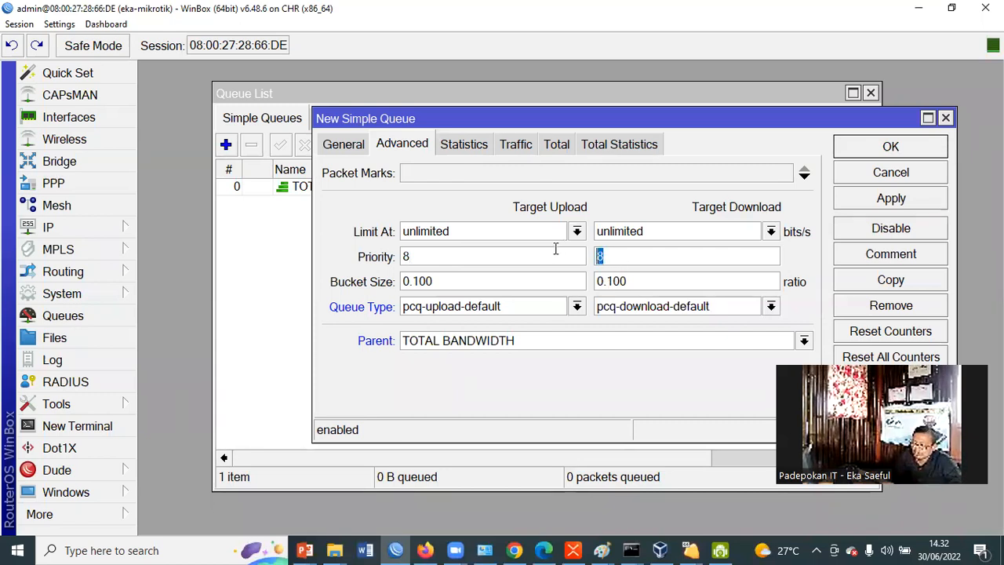
{"action": "key", "text": "shift+Tab"}
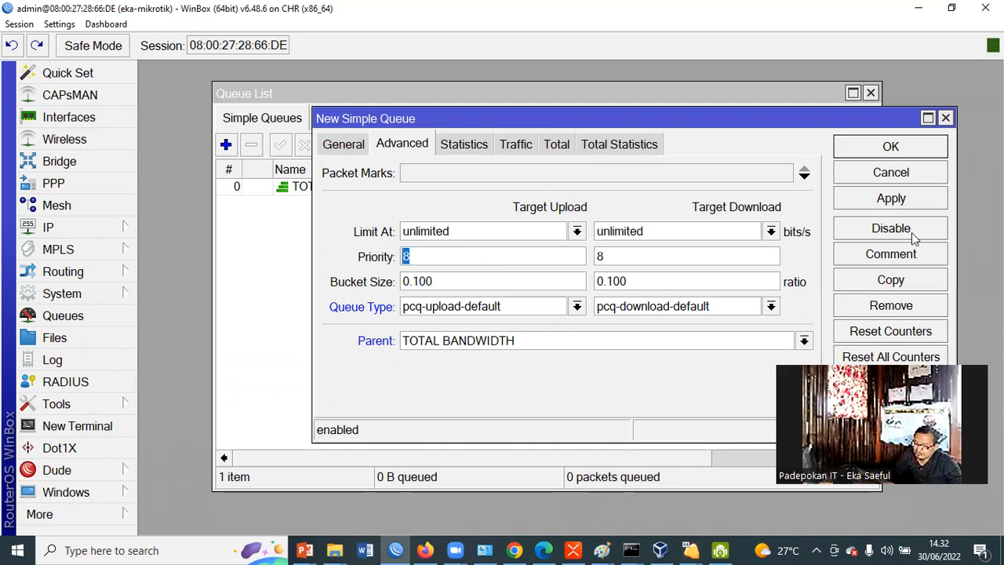
{"action": "left_click", "coordinate": [896, 202]}
{"action": "left_click", "coordinate": [892, 147]}
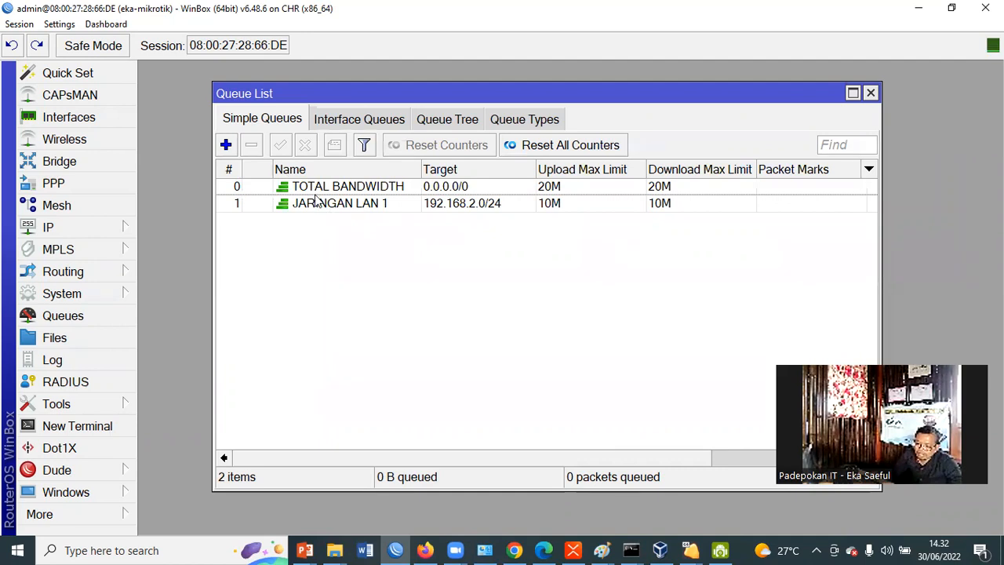
Sort the simple queue list by name and widen its Name column
{"action": "left_click", "coordinate": [318, 190]}
{"action": "left_click", "coordinate": [305, 170]}
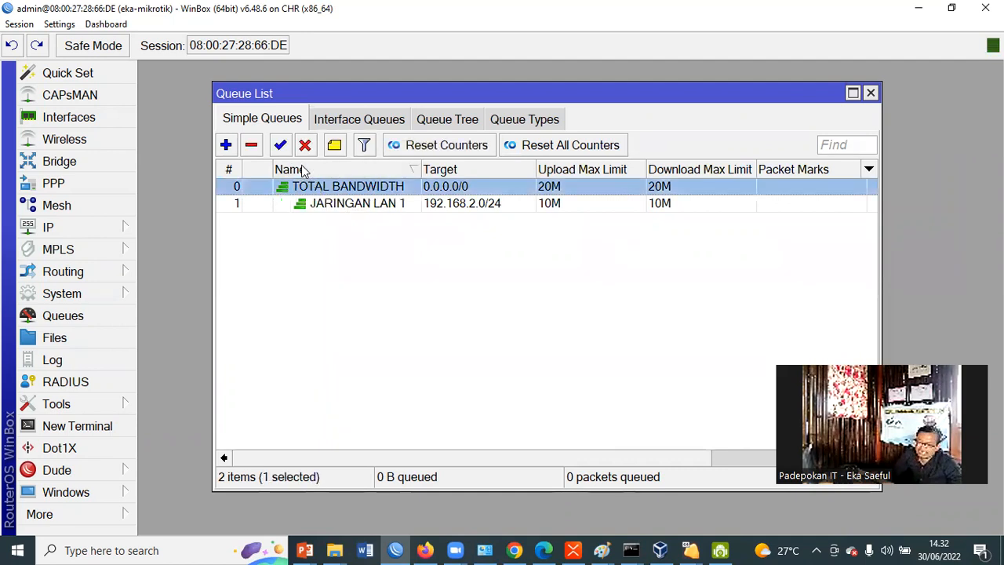
{"action": "left_click_drag", "start_coordinate": [419, 169], "coordinate": [506, 169]}
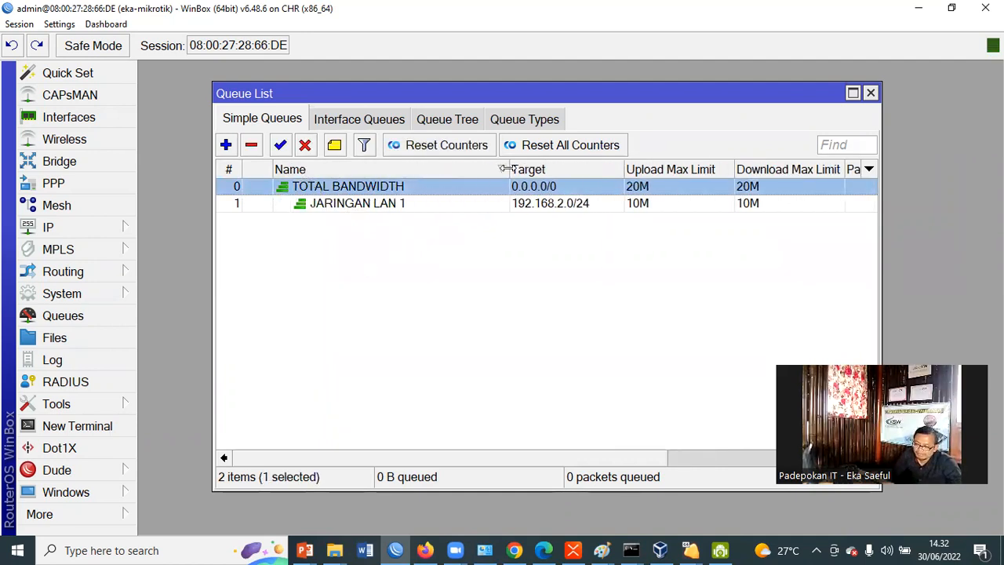
{"action": "left_click", "coordinate": [354, 235]}
{"action": "left_click", "coordinate": [371, 204]}
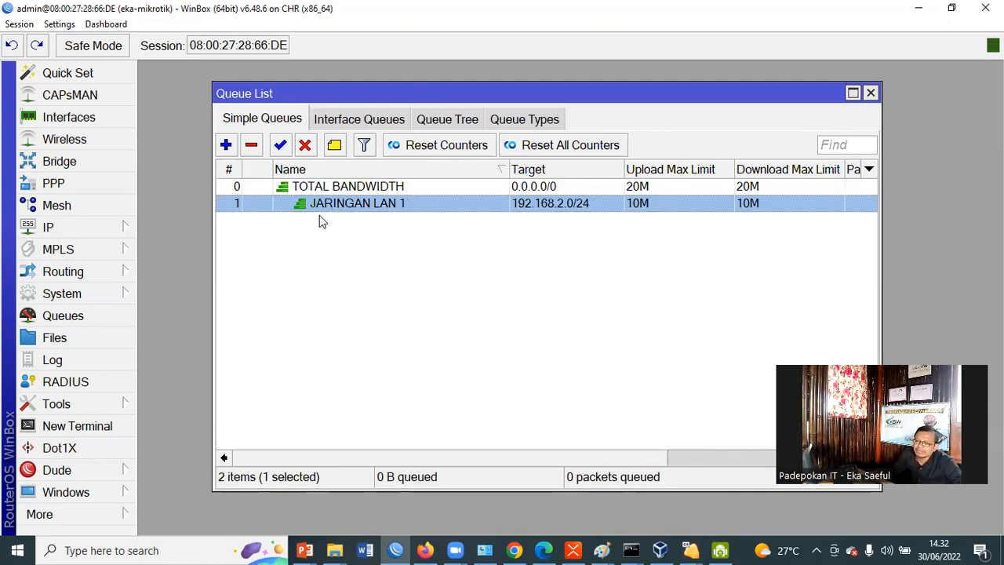
Make a copy of the JARINGAN LAN 1 queue and name the copy JARINGAN LAN 2
{"action": "double_click", "coordinate": [366, 208]}
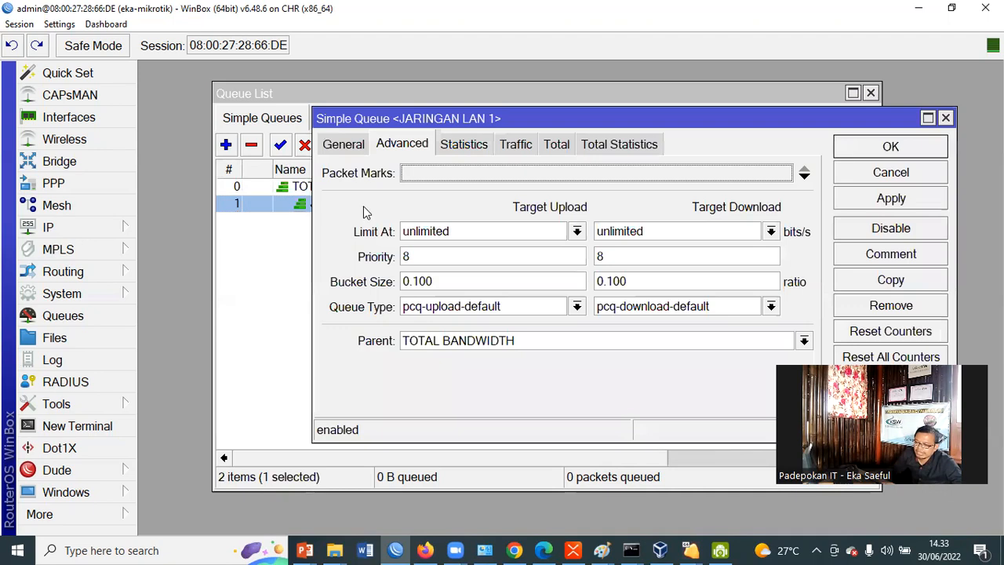
{"action": "left_click", "coordinate": [346, 144]}
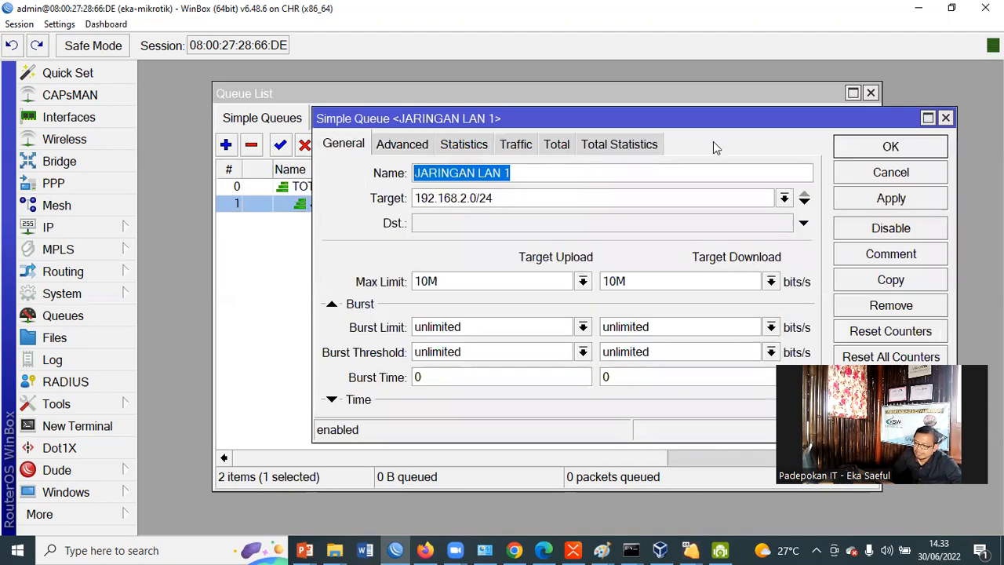
{"action": "left_click_drag", "start_coordinate": [715, 118], "coordinate": [690, 73]}
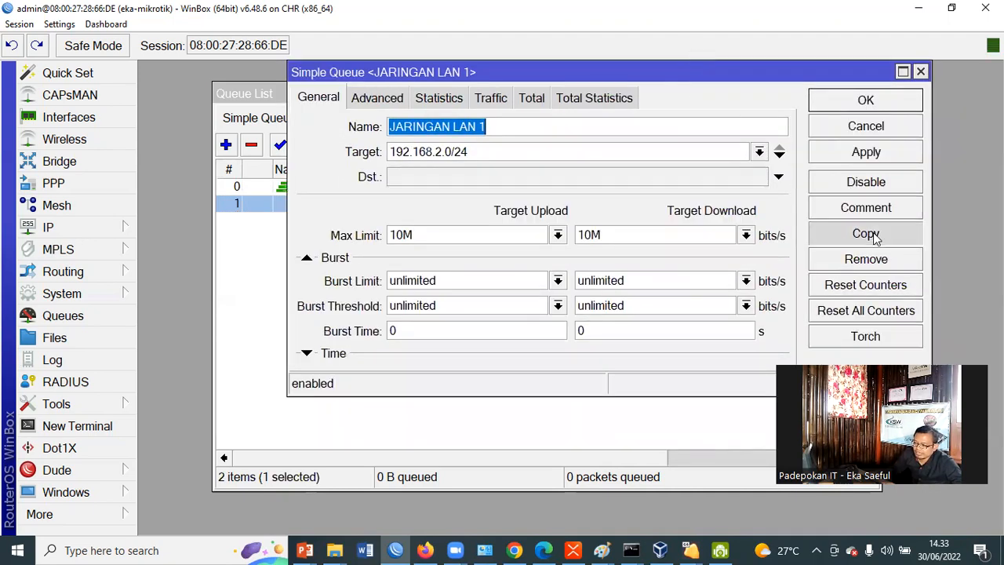
{"action": "left_click", "coordinate": [866, 234]}
{"action": "left_click", "coordinate": [348, 142]}
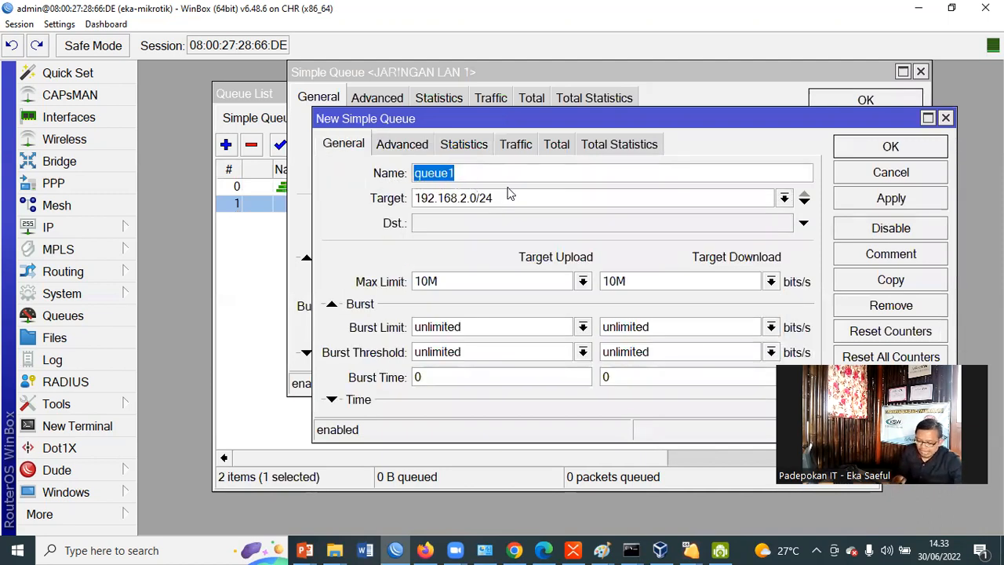
{"action": "type", "text": "JA"}
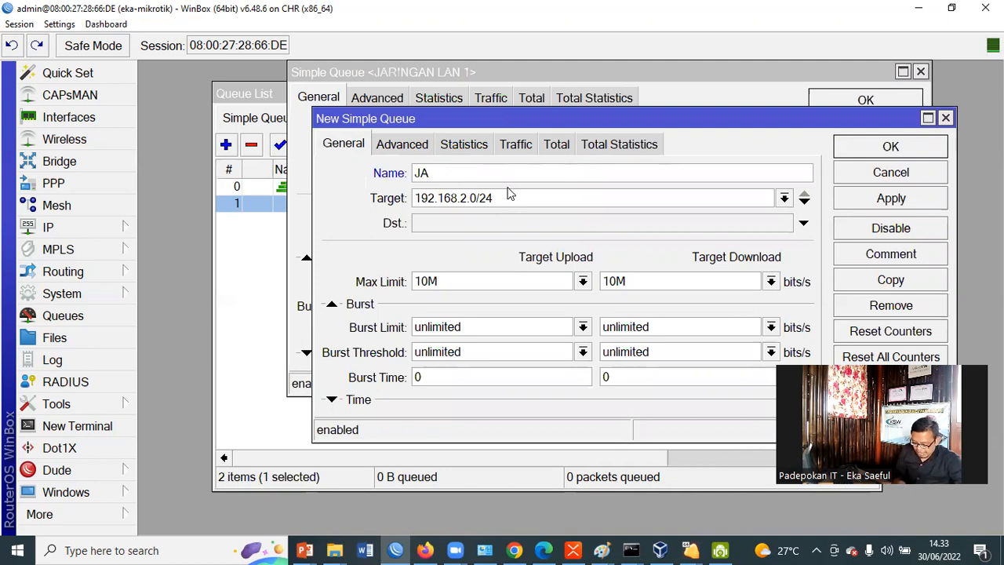
{"action": "type", "text": "RINGAN LAN 2"}
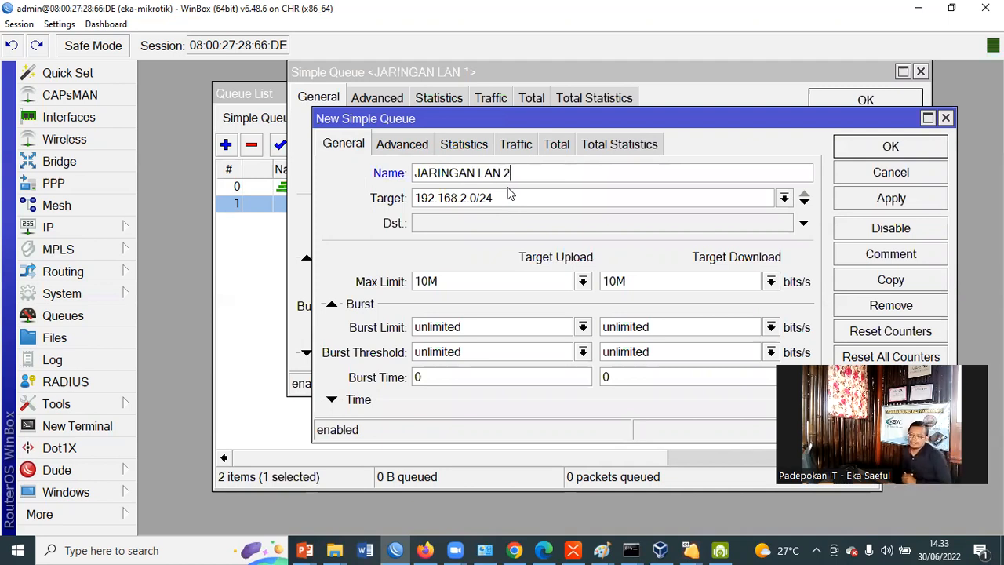
Set the target network of the JARINGAN LAN 2 queue to 192.168.3.0/24
{"action": "double_click", "coordinate": [463, 197]}
{"action": "type", "text": "2"}
{"action": "key", "text": "BackSpace"}
{"action": "type", "text": "3"}
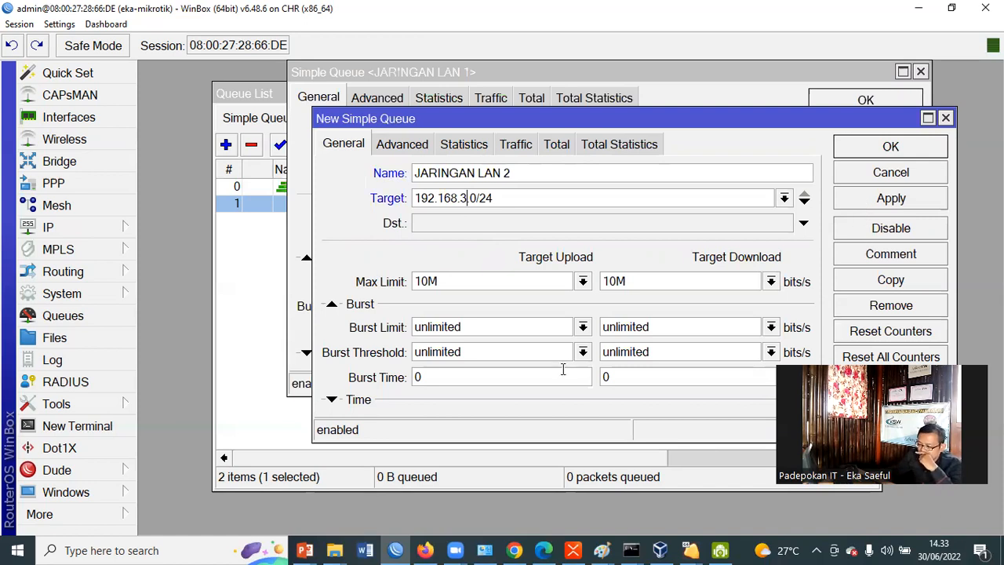
Review the advanced settings of JARINGAN LAN 2, and save both it and the original JARINGAN LAN 1 queue
{"action": "left_click", "coordinate": [404, 148]}
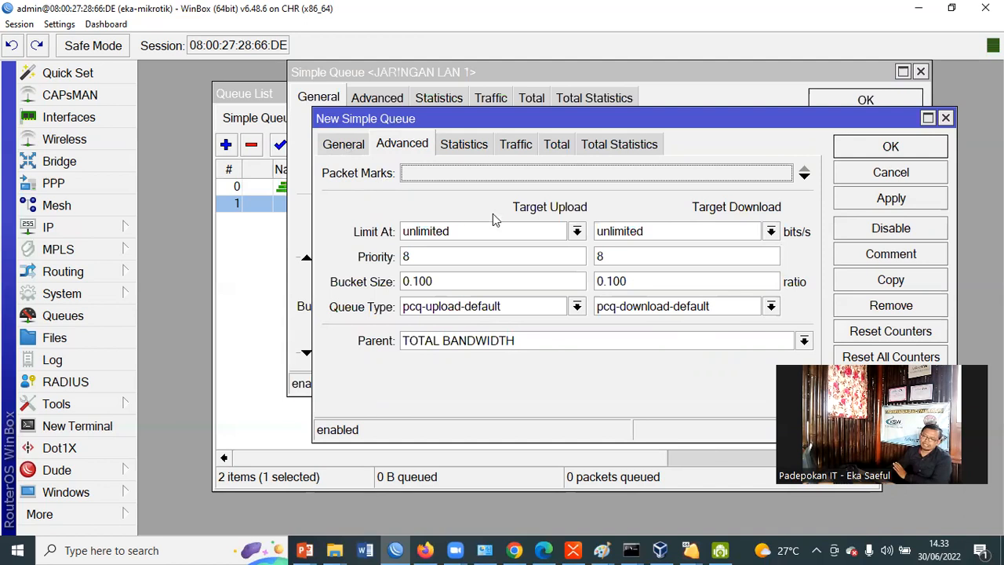
{"action": "left_click", "coordinate": [347, 145]}
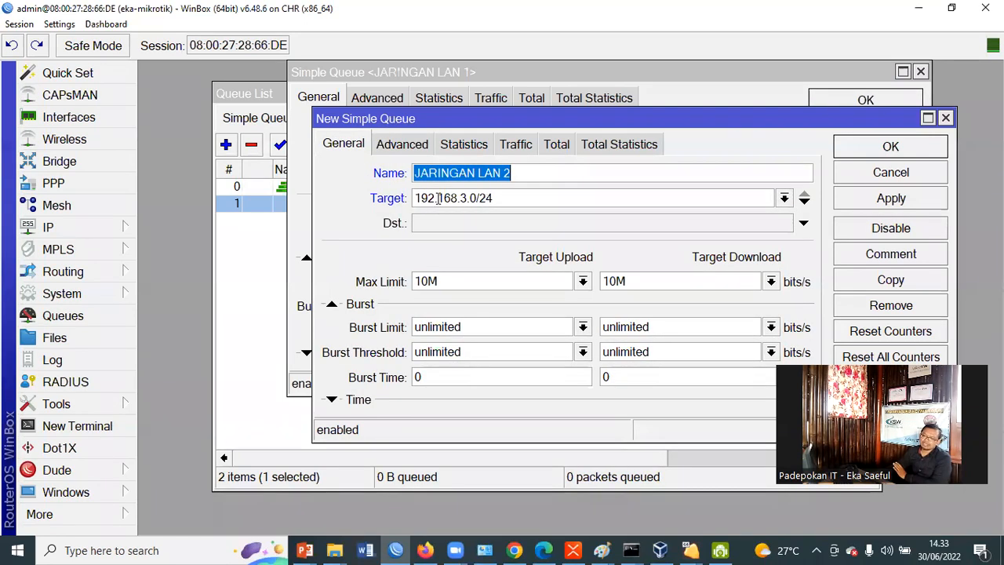
{"action": "left_click", "coordinate": [917, 203]}
{"action": "left_click", "coordinate": [890, 148]}
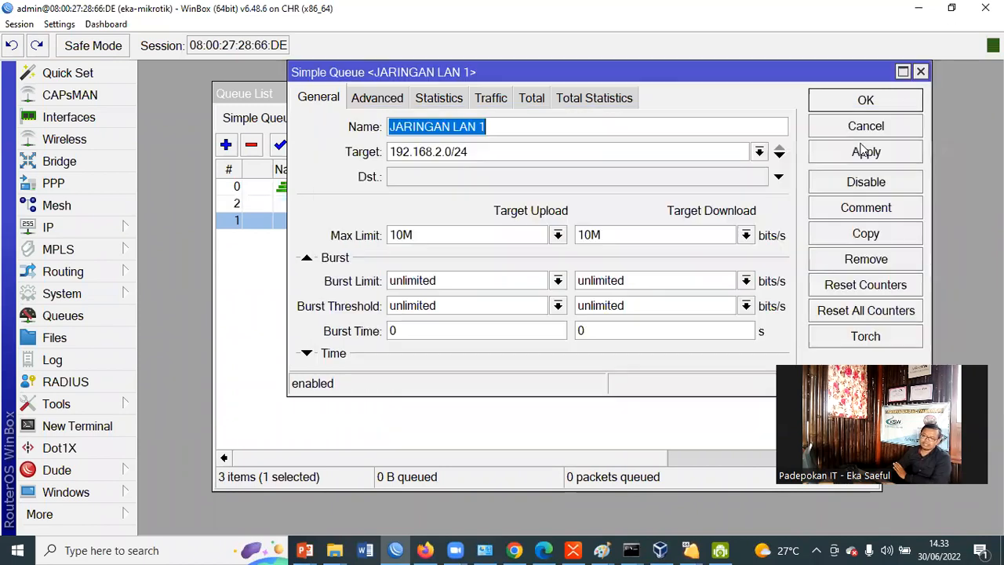
{"action": "left_click", "coordinate": [881, 101]}
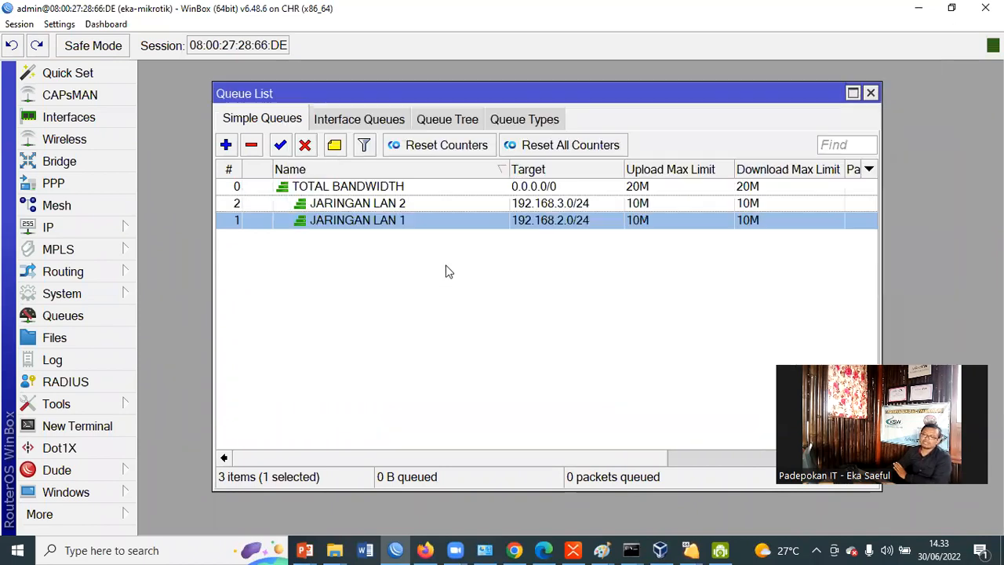
Review the parent and child queues in the simple queue list and widen its Target column slightly
{"action": "left_click", "coordinate": [375, 191]}
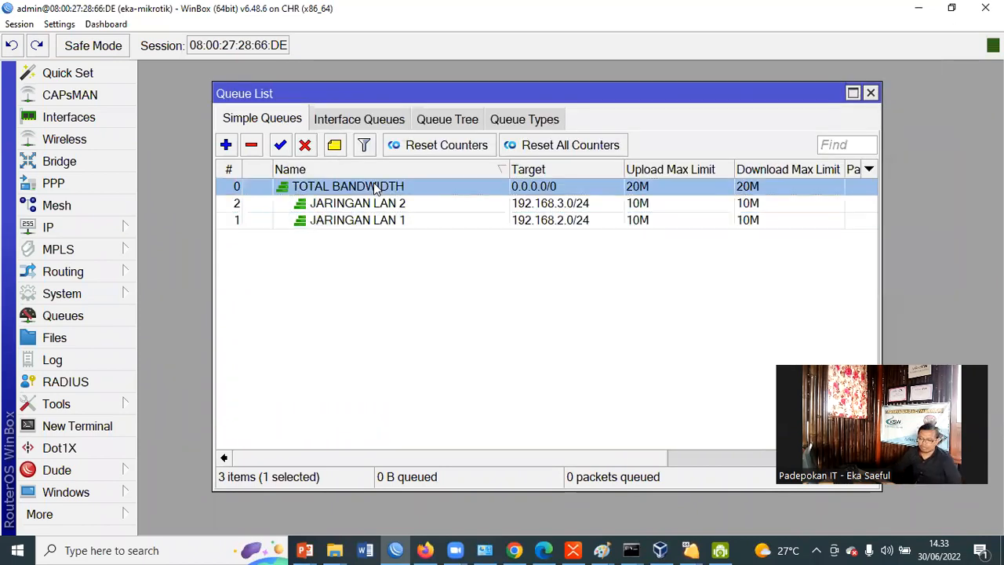
{"action": "left_click", "coordinate": [396, 224]}
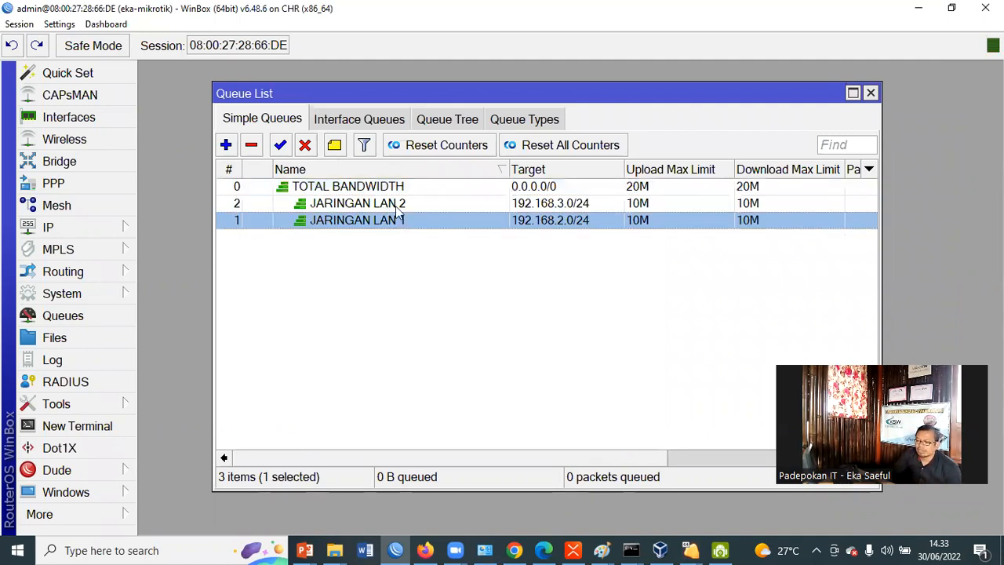
{"action": "left_click", "coordinate": [397, 206]}
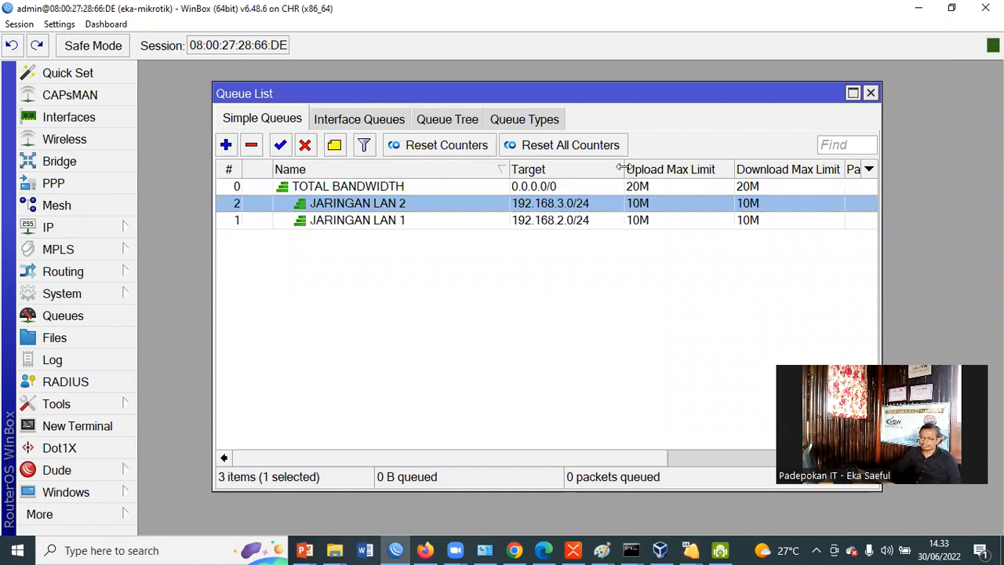
{"action": "left_click_drag", "start_coordinate": [637, 169], "coordinate": [652, 168]}
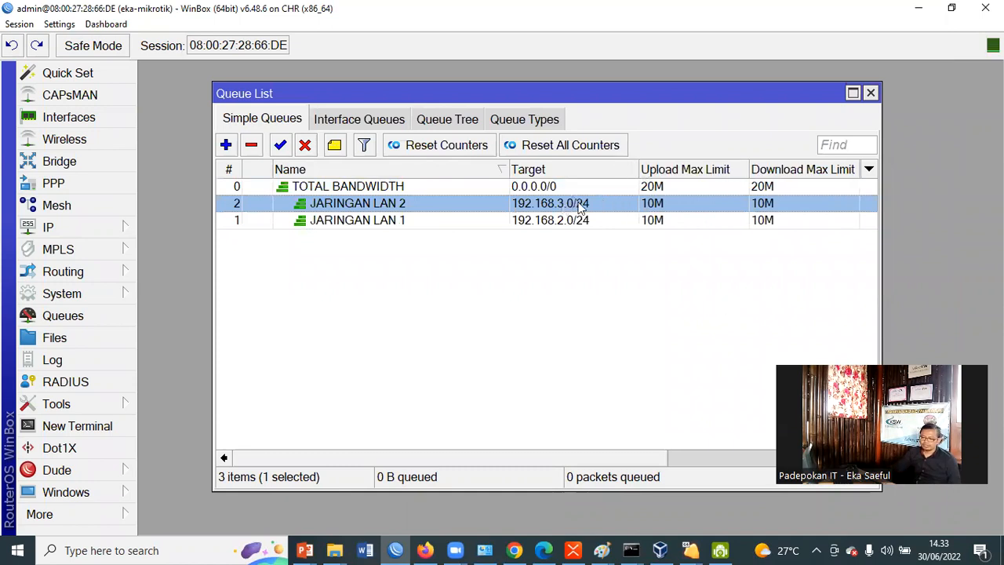
{"action": "left_click", "coordinate": [573, 284]}
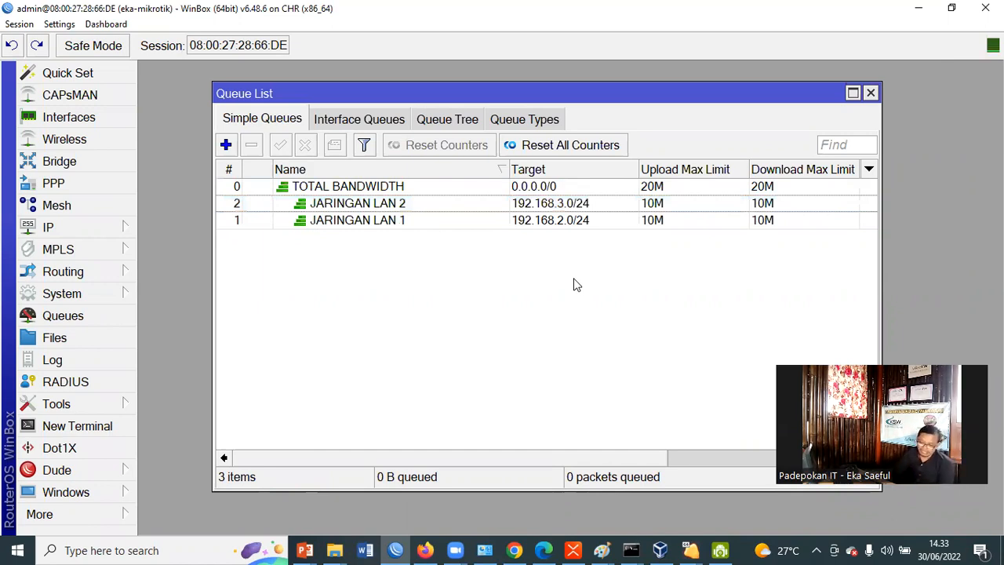
Look up the client addresses leased on the two LANs in the DHCP server's lease list, and close it
{"action": "left_click", "coordinate": [48, 226]}
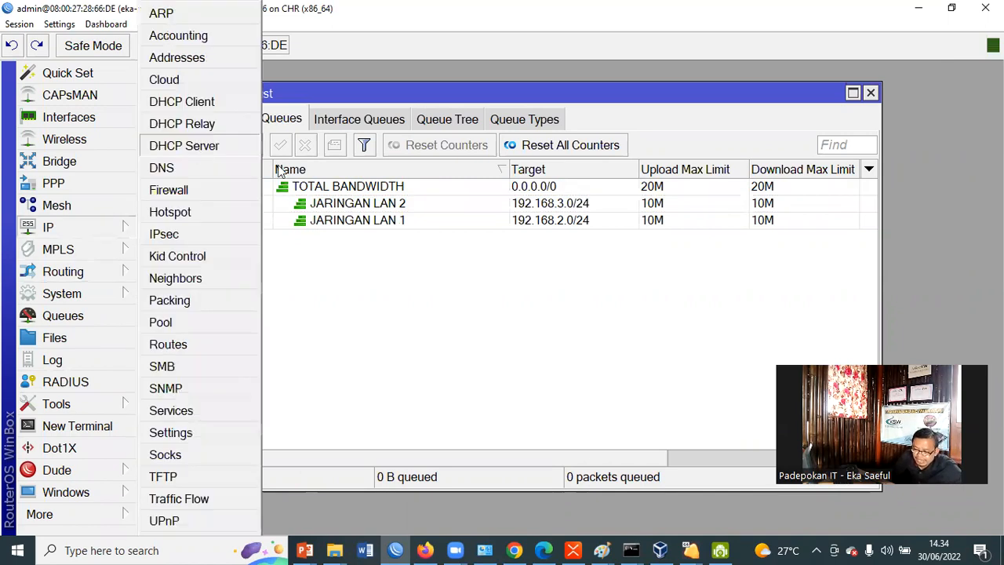
{"action": "left_click", "coordinate": [256, 150]}
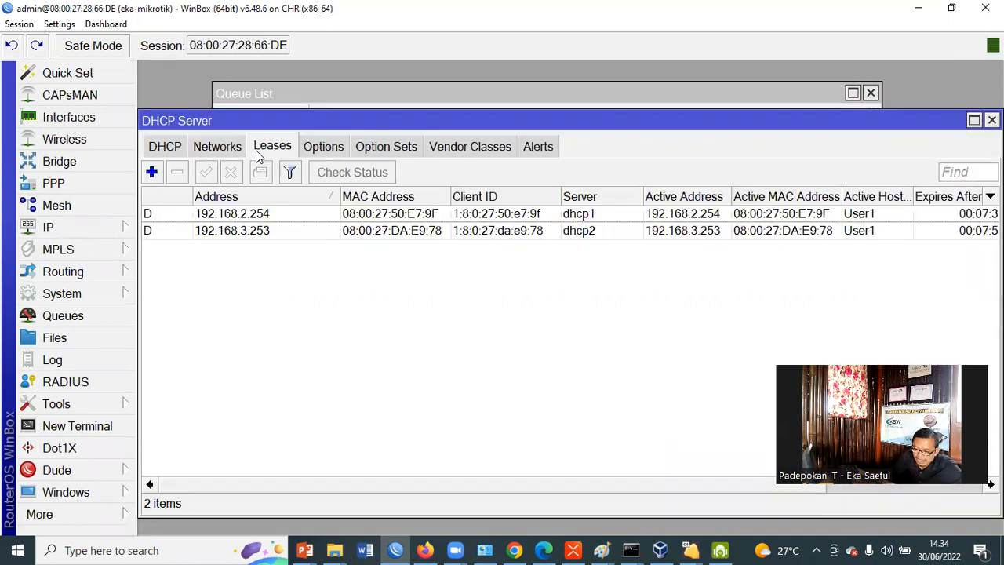
{"action": "left_click", "coordinate": [265, 215]}
{"action": "left_click", "coordinate": [250, 232]}
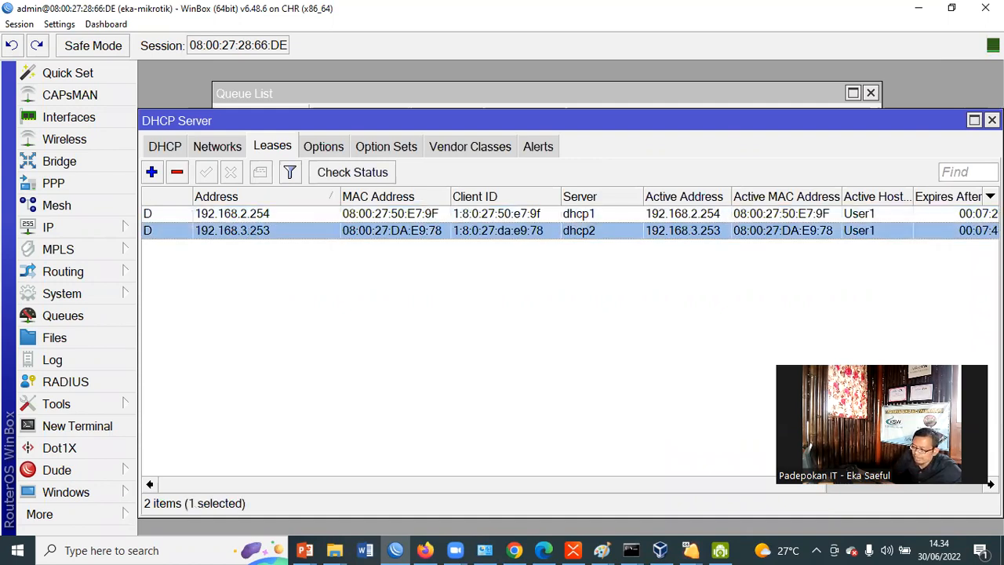
{"action": "left_click", "coordinate": [992, 120]}
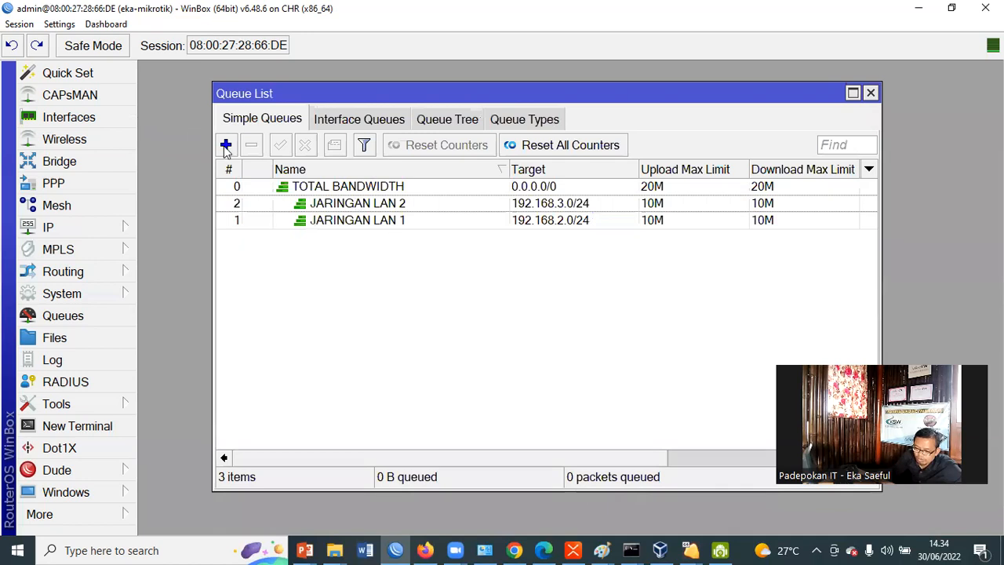
Start another simple queue named PC-LAN 1
{"action": "left_click", "coordinate": [226, 146]}
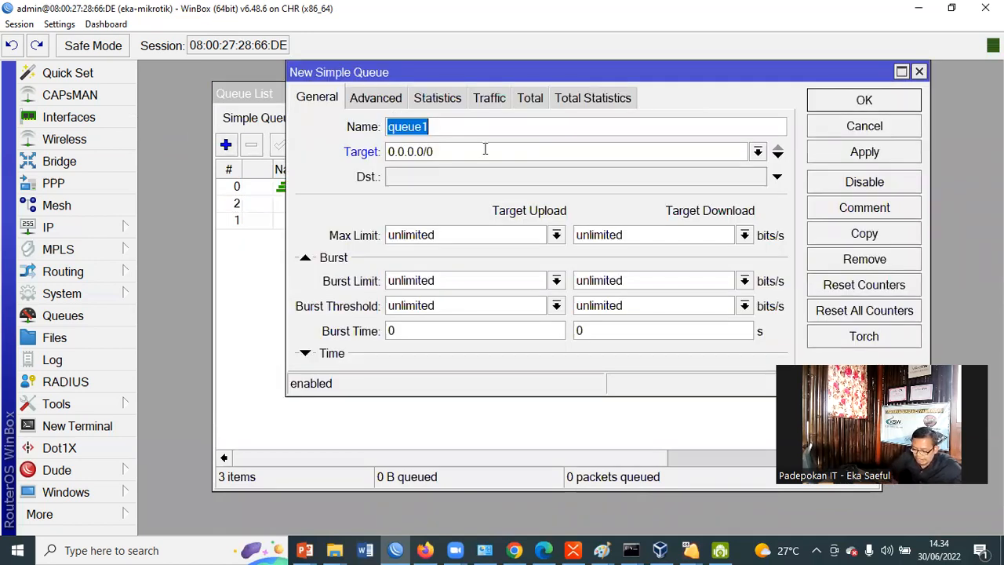
{"action": "type", "text": "PC-LAN 1"}
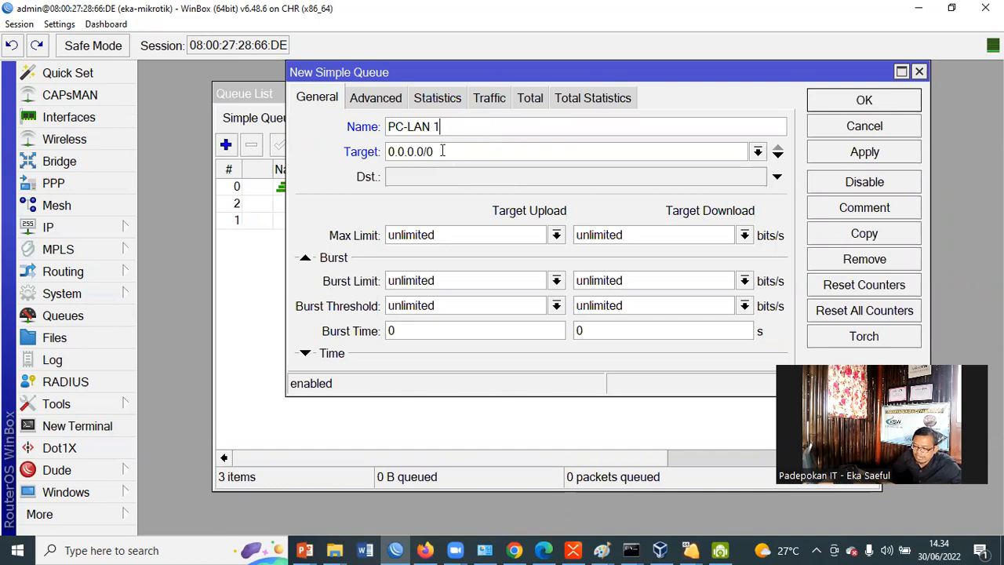
Set the target of the PC-LAN 1 queue to the client address 192.168.2.254
{"action": "key", "text": "Tab"}
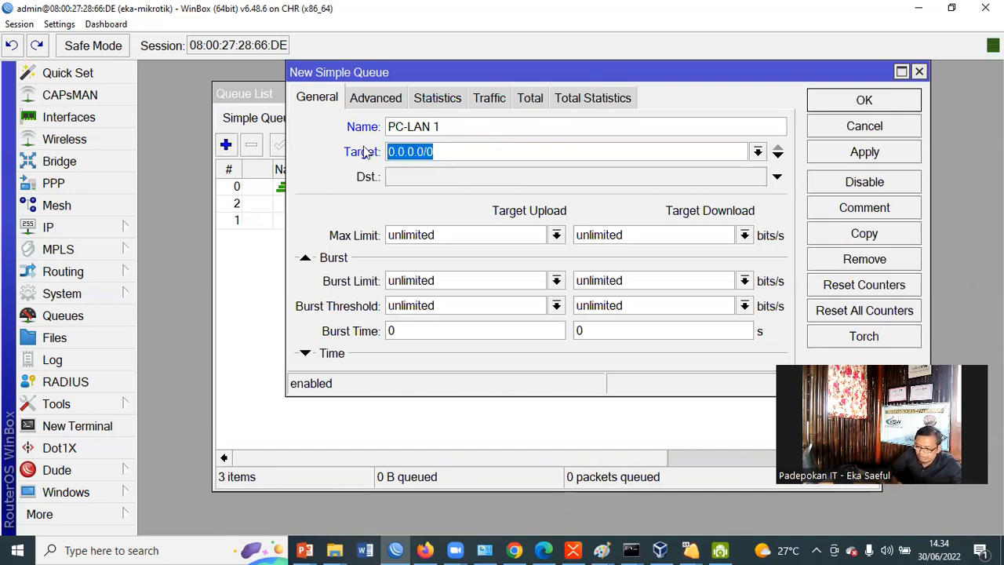
{"action": "type", "text": "192.168.3"}
{"action": "key", "text": "BackSpace"}
{"action": "type", "text": "2.254"}
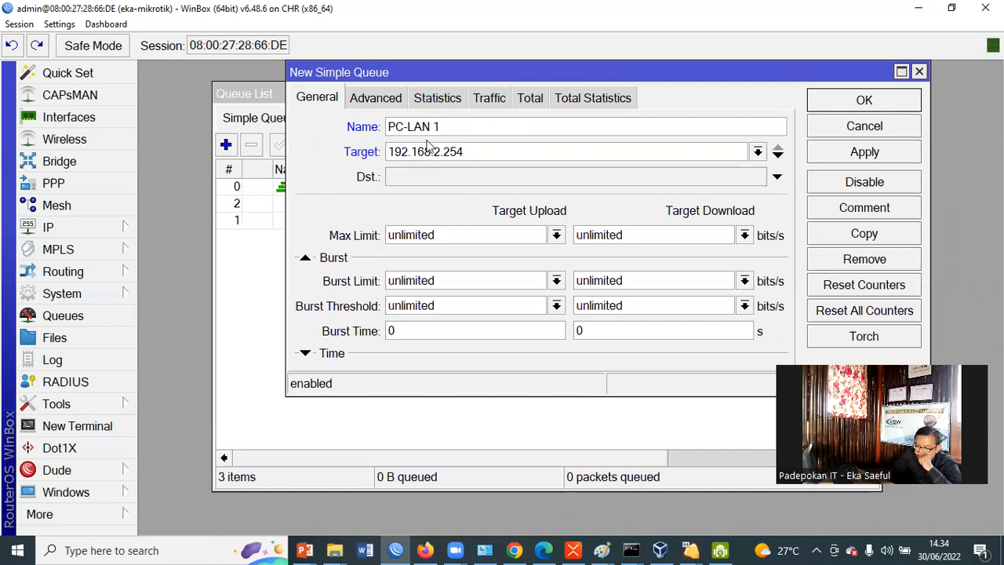
{"action": "left_click_drag", "start_coordinate": [483, 149], "coordinate": [361, 140]}
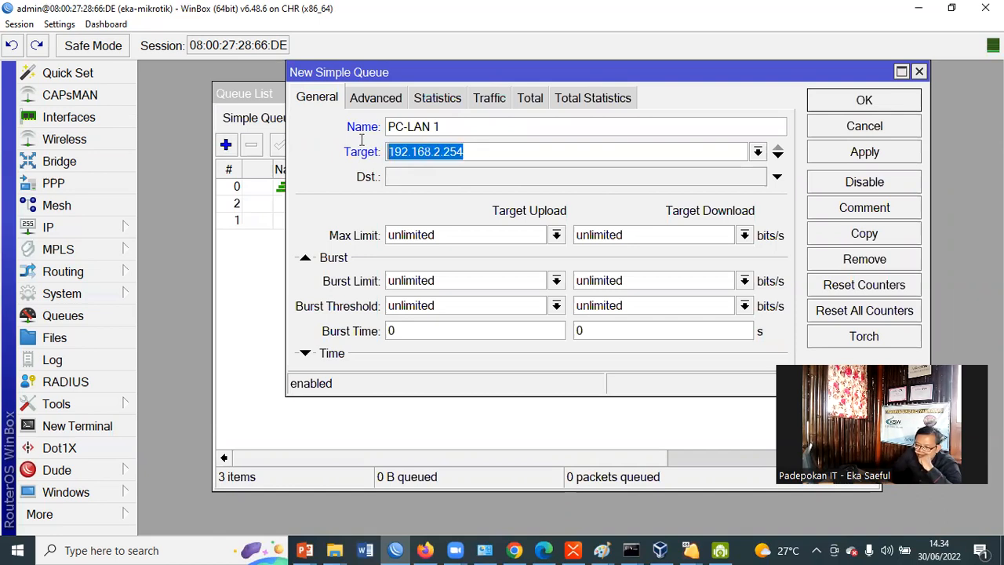
{"action": "left_click", "coordinate": [455, 150]}
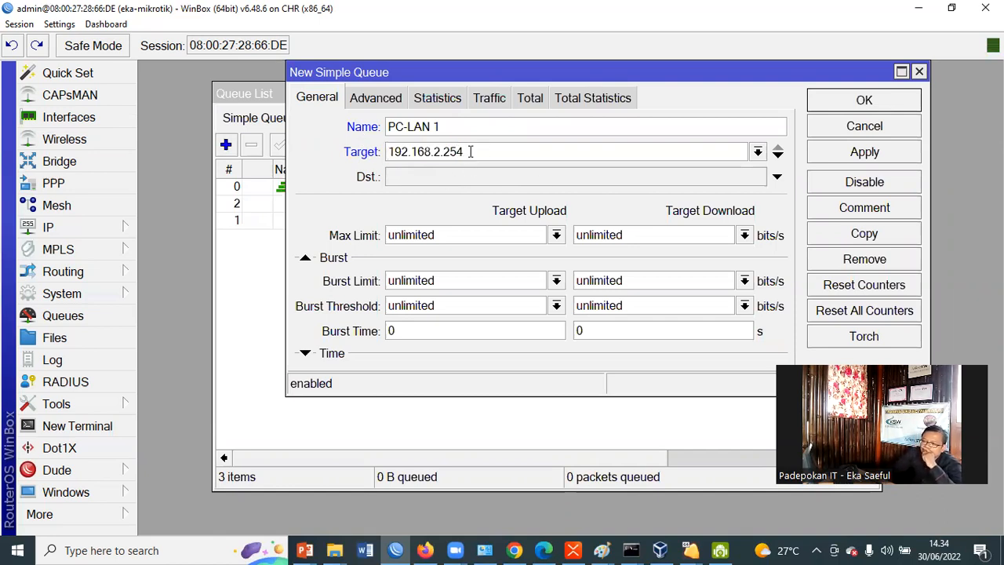
{"action": "double_click", "coordinate": [461, 154]}
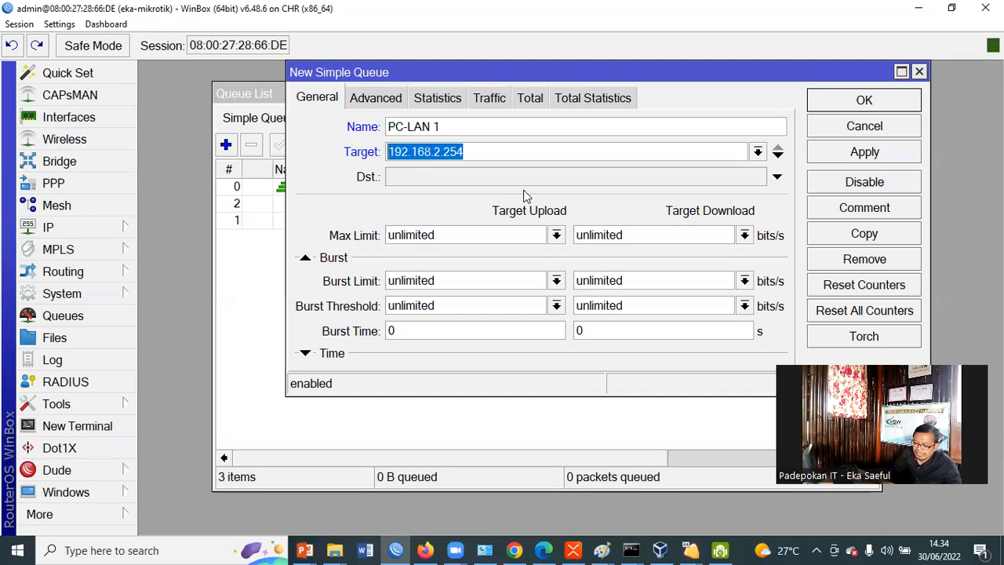
Set the max limit of the PC-LAN 1 queue to 2M for both download and upload
{"action": "left_click", "coordinate": [588, 233]}
{"action": "double_click", "coordinate": [573, 234]}
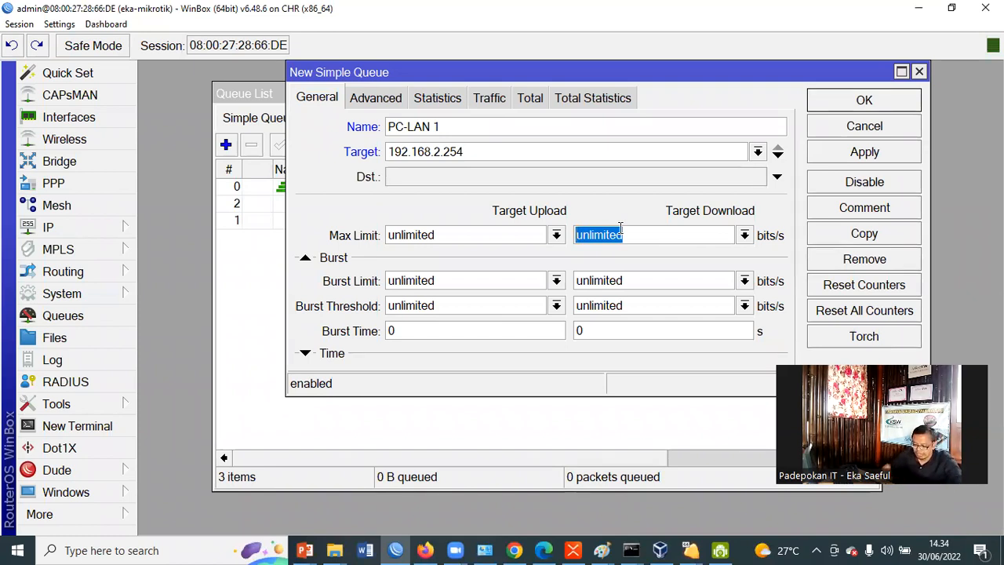
{"action": "type", "text": "2M"}
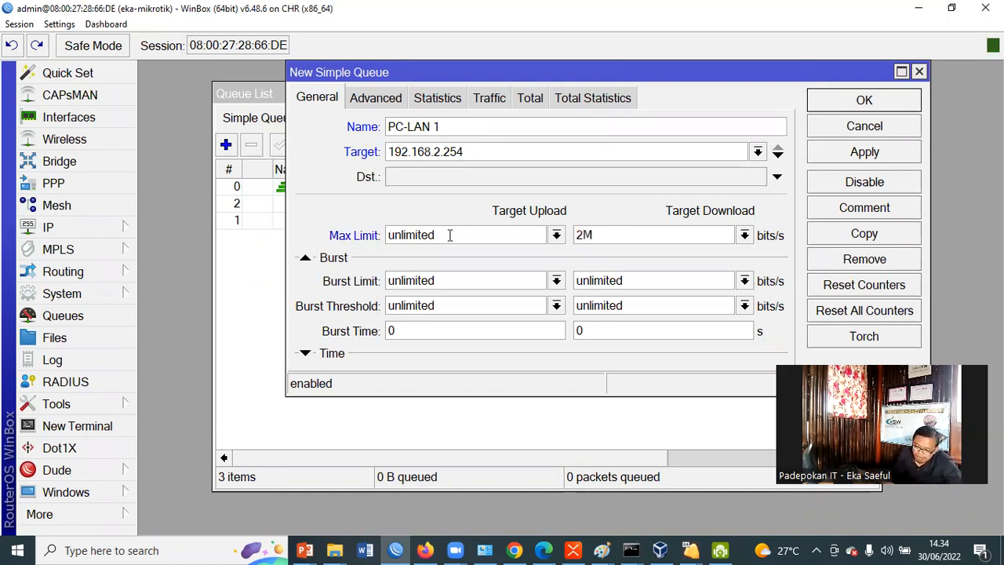
{"action": "left_click_drag", "start_coordinate": [431, 235], "coordinate": [376, 235]}
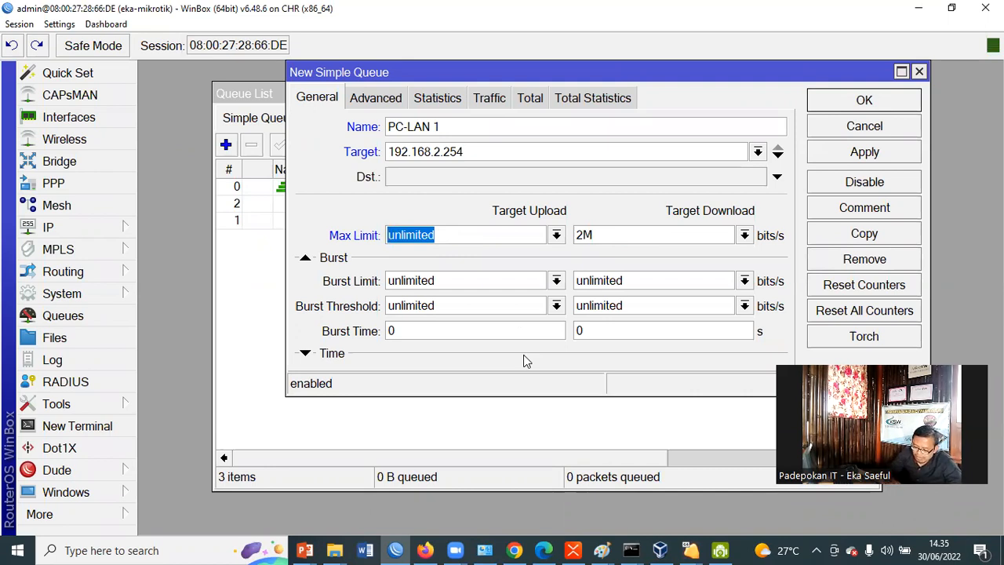
{"action": "type", "text": "2M"}
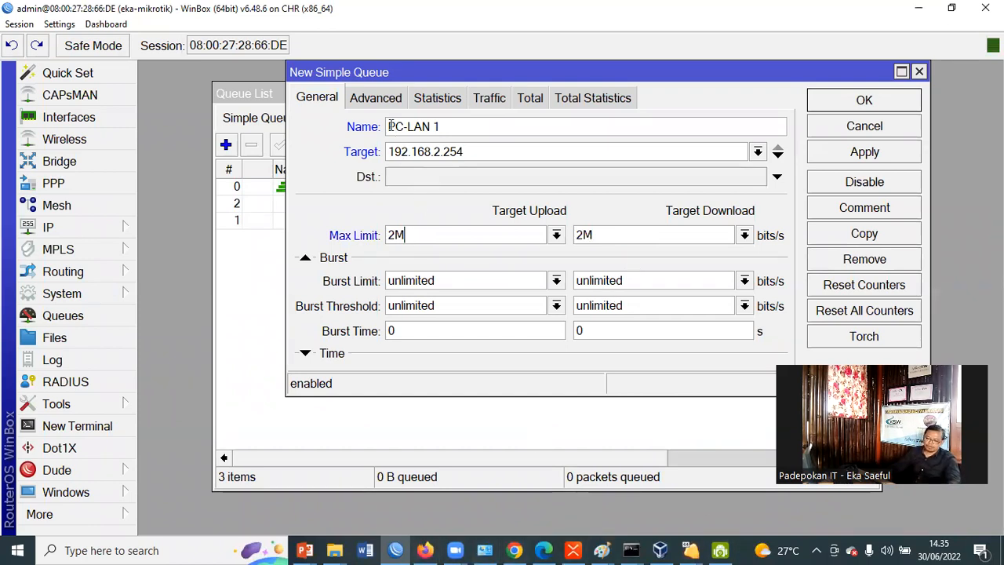
Assign JARINGAN LAN 1 as the queue's parent, with queue types pcq-upload-default for upload and pcq-download-default for download
{"action": "left_click", "coordinate": [385, 99]}
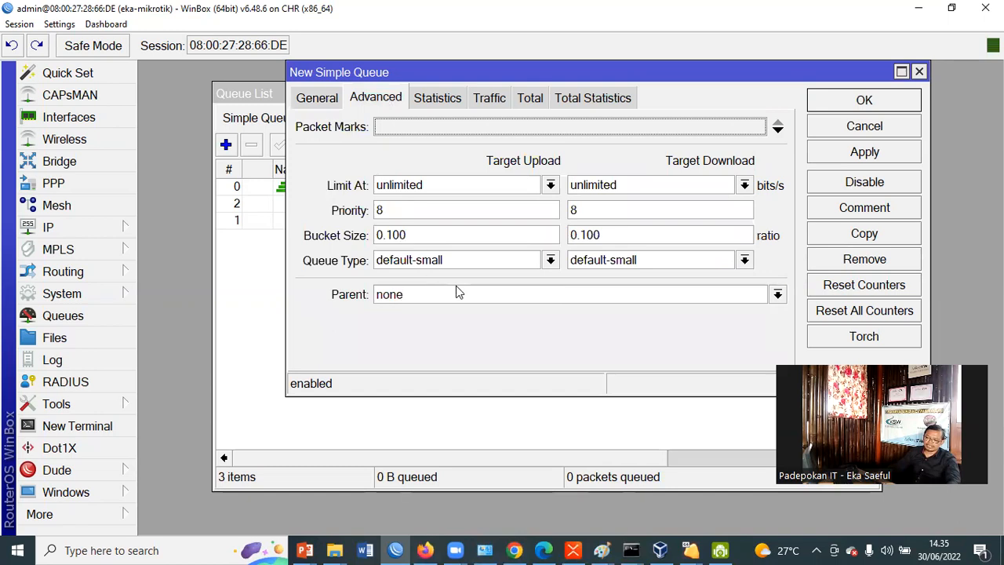
{"action": "left_click", "coordinate": [777, 297]}
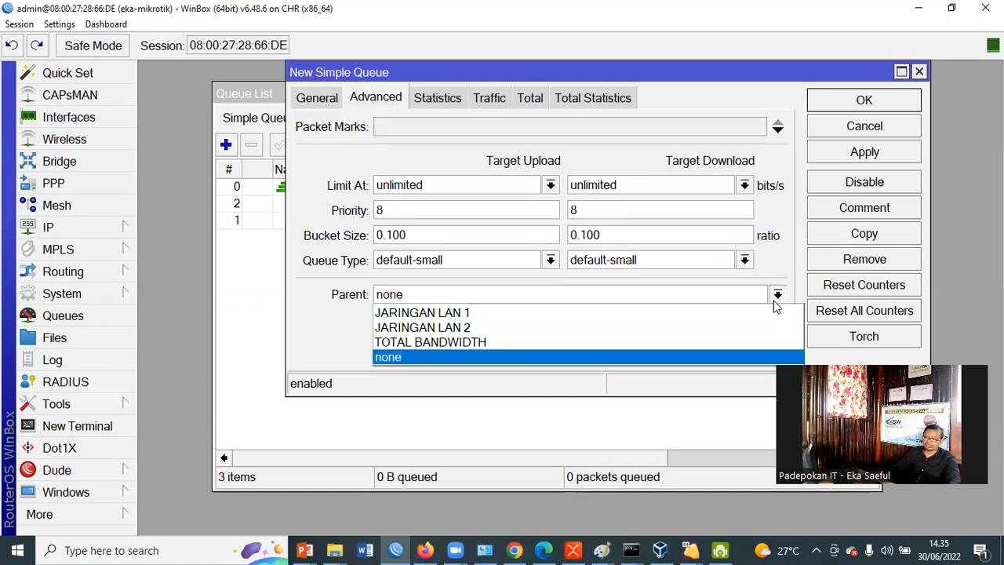
{"action": "left_click", "coordinate": [648, 312]}
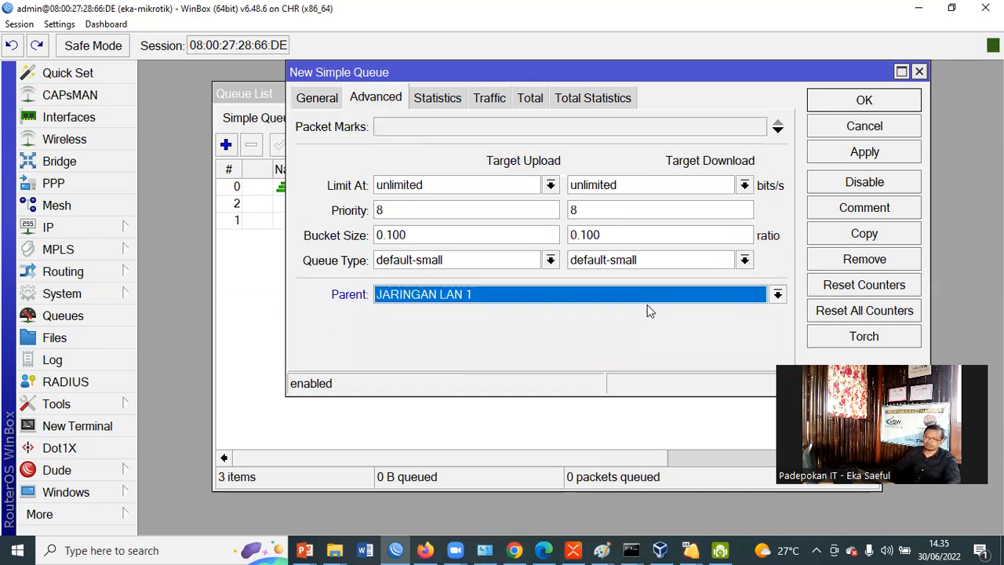
{"action": "left_click", "coordinate": [550, 262]}
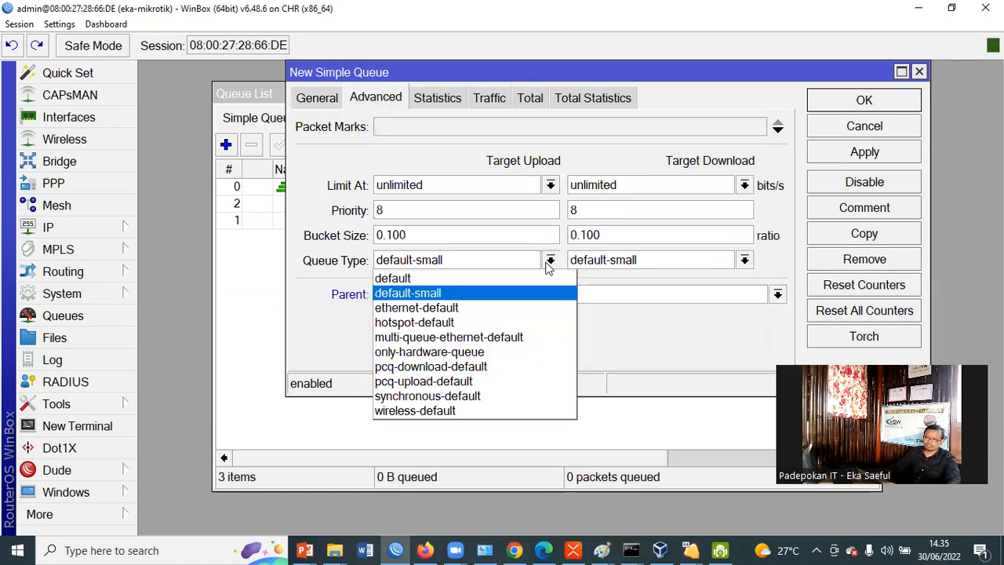
{"action": "left_click", "coordinate": [501, 384]}
{"action": "left_click", "coordinate": [745, 259]}
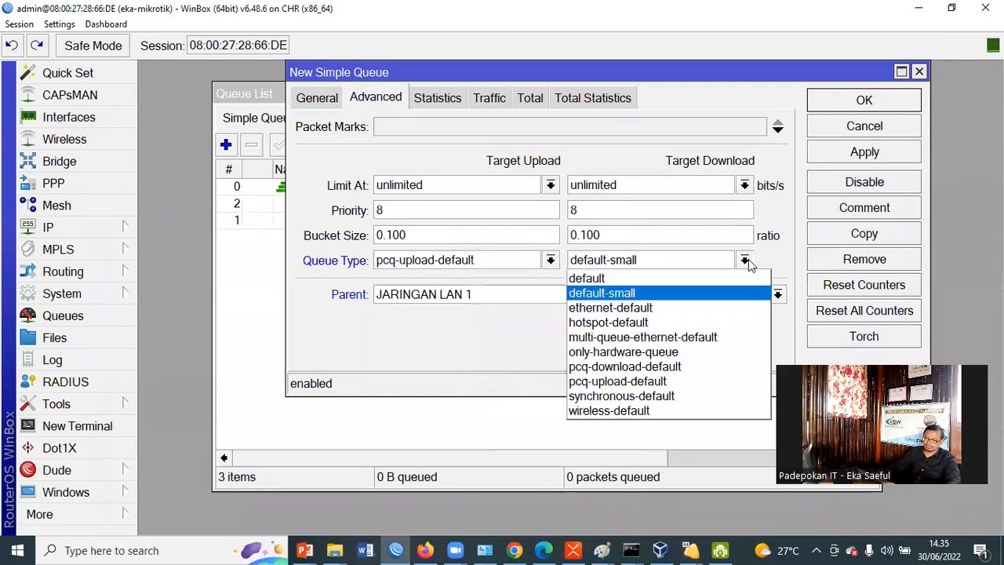
{"action": "left_click", "coordinate": [711, 366]}
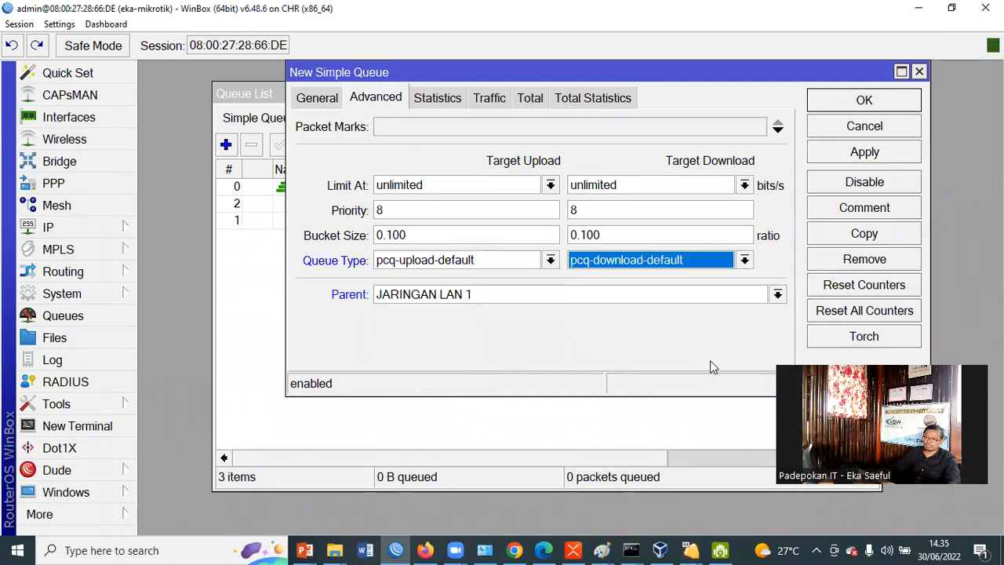
Set the PC-LAN 1 queue's priority to 1 for both upload and download
{"action": "double_click", "coordinate": [413, 207]}
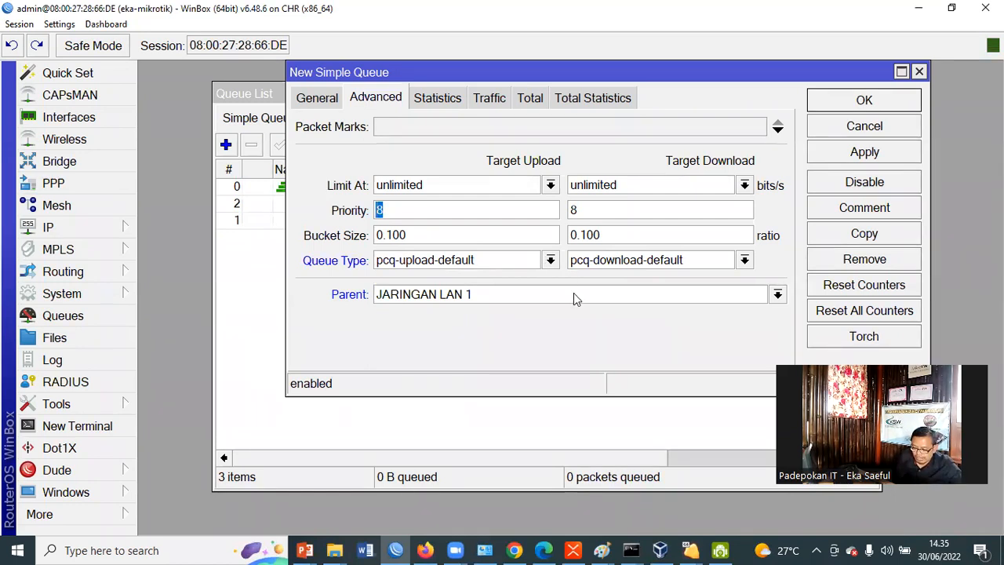
{"action": "type", "text": "1"}
{"action": "key", "text": "Tab"}
{"action": "type", "text": "1"}
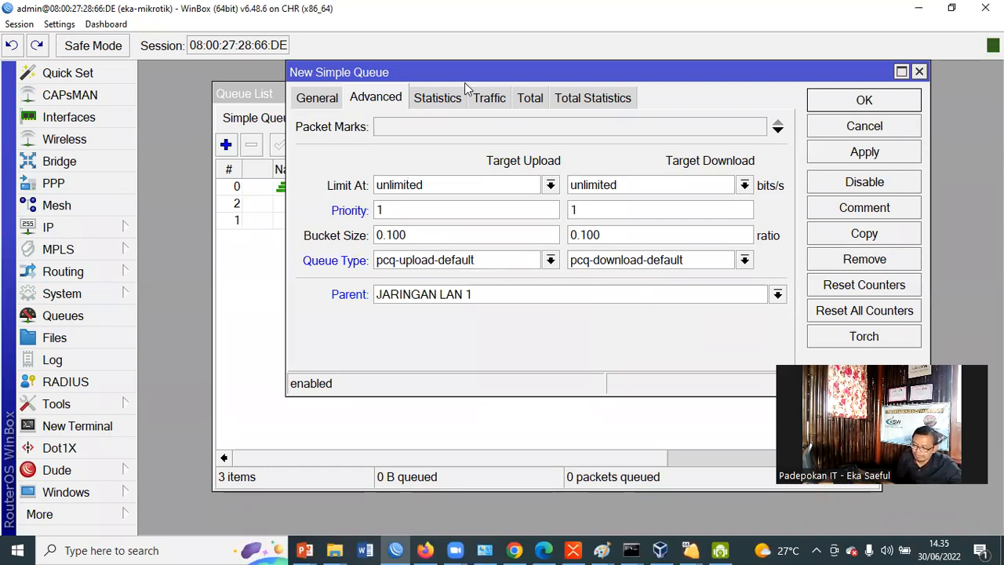
Check the max limit and priority of the PC-LAN 1 queue, save it, and select it in the queue list
{"action": "left_click", "coordinate": [322, 98]}
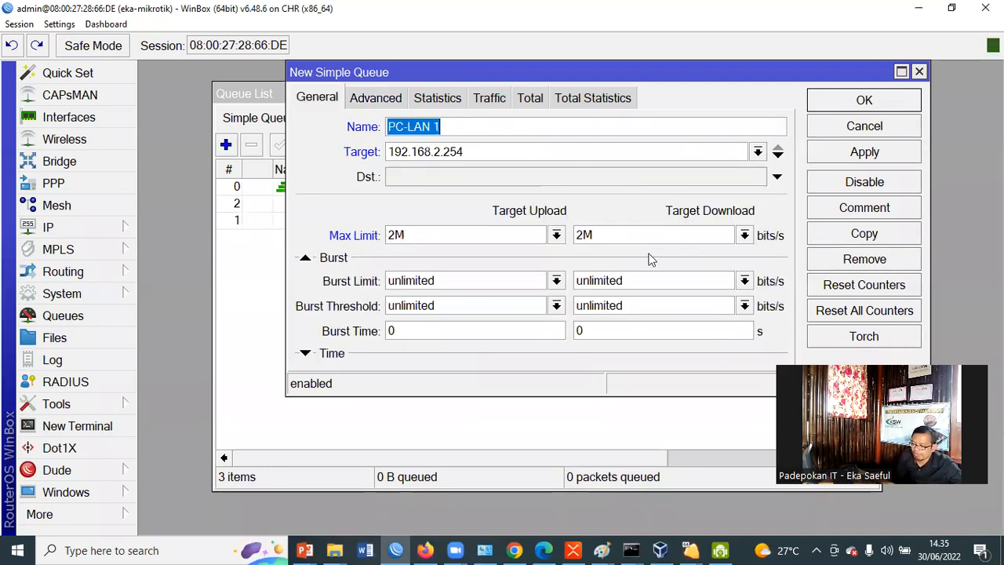
{"action": "double_click", "coordinate": [580, 234]}
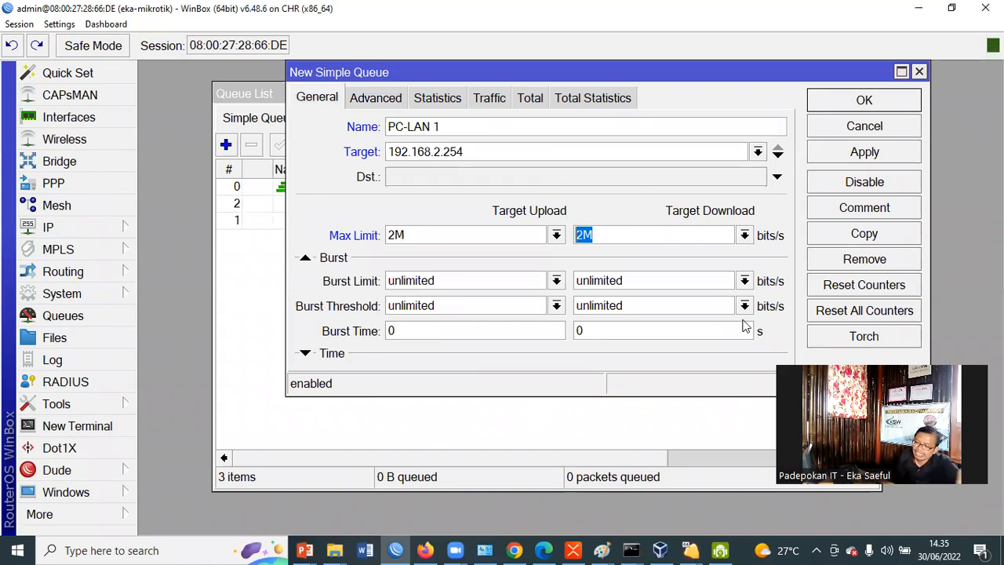
{"action": "left_click", "coordinate": [377, 102]}
{"action": "left_click", "coordinate": [381, 210]}
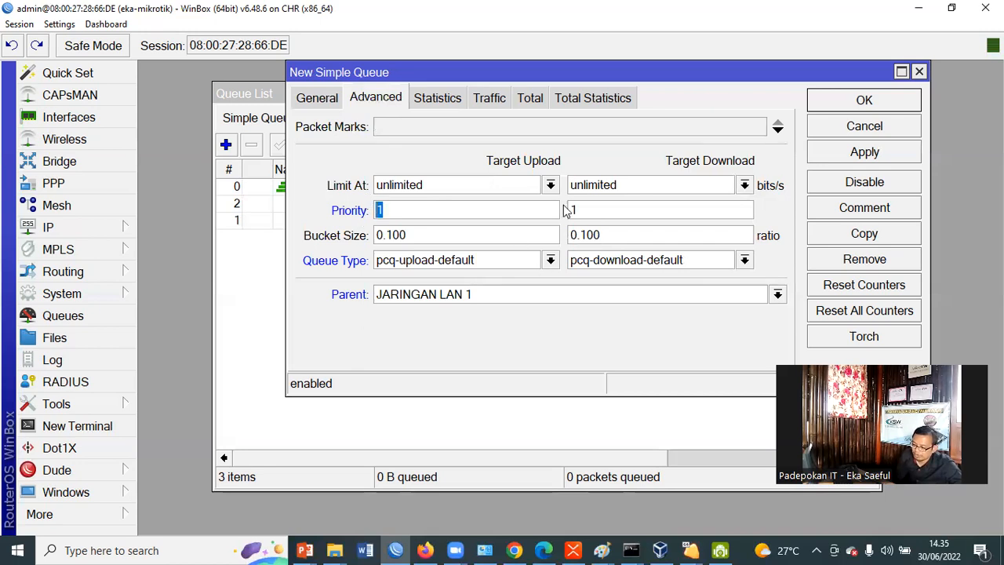
{"action": "left_click", "coordinate": [315, 100]}
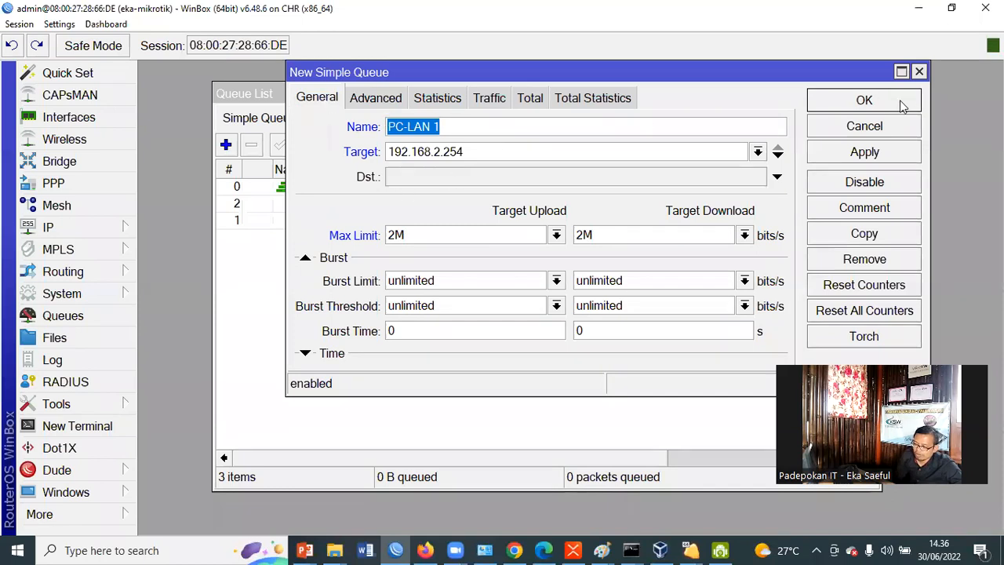
{"action": "left_click", "coordinate": [865, 100]}
{"action": "left_click", "coordinate": [368, 239]}
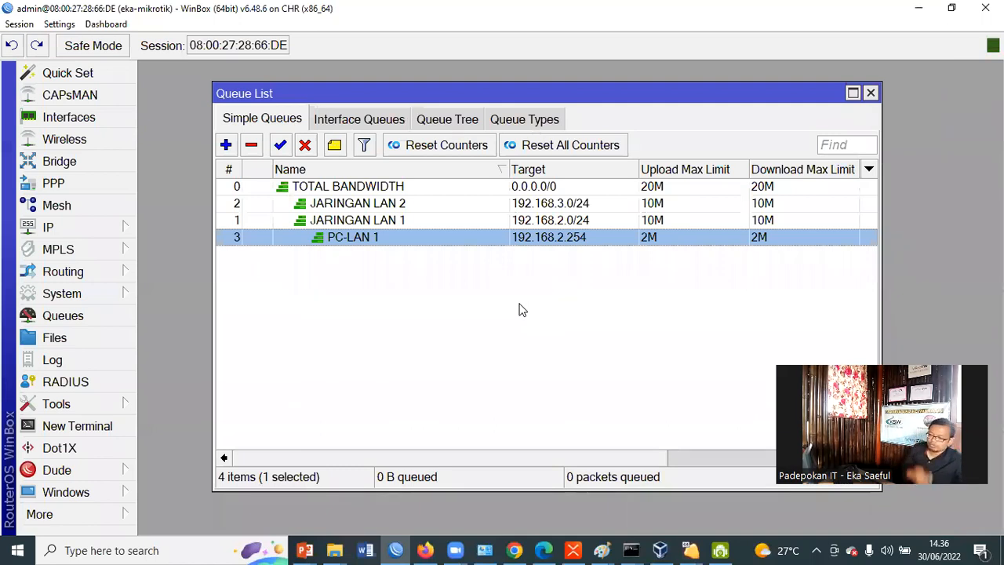
Copy the PC-LAN 1 queue as a new simple queue named PC-LAN-2 with target 192.168.3.254
{"action": "double_click", "coordinate": [360, 239]}
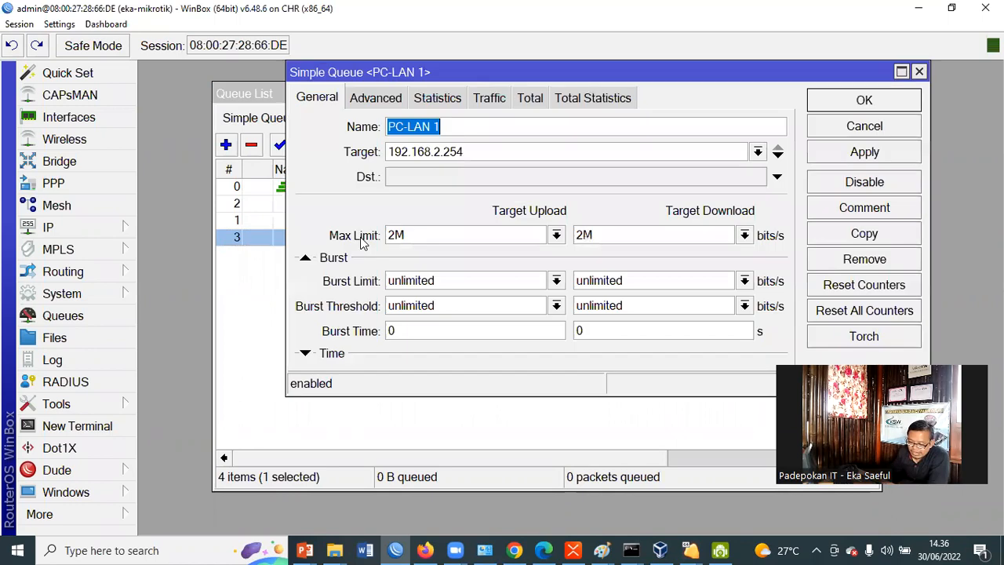
{"action": "left_click", "coordinate": [842, 235]}
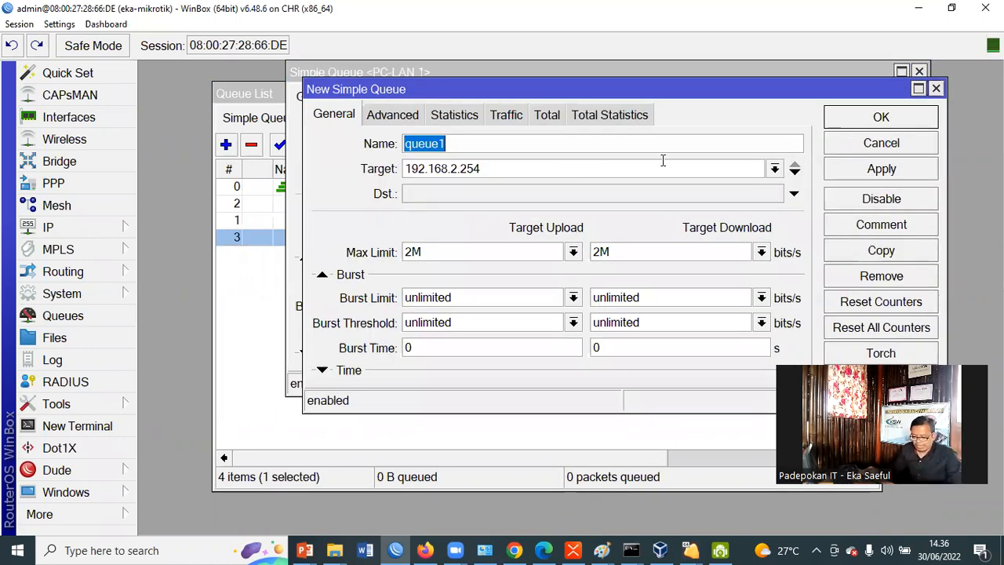
{"action": "type", "text": "PC"}
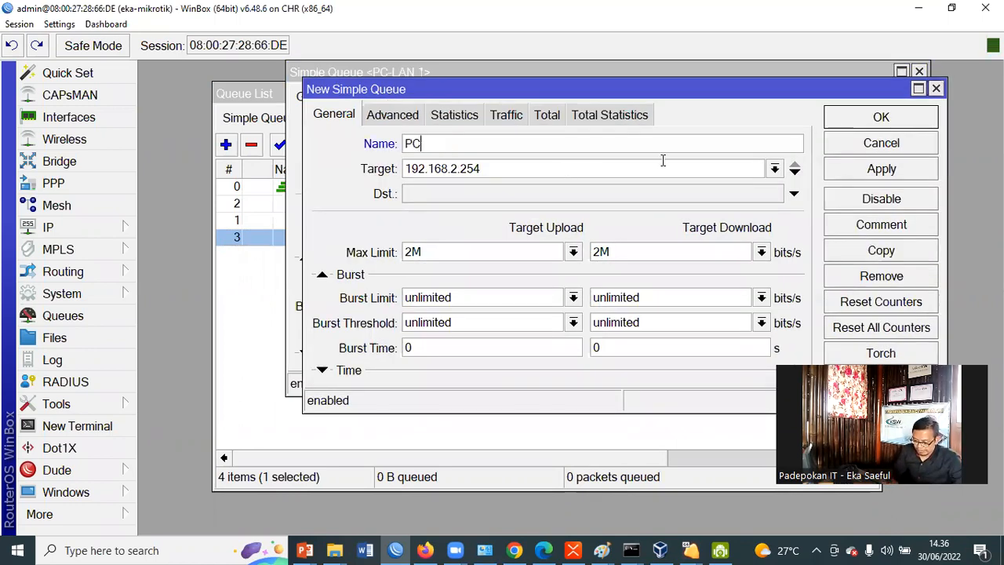
{"action": "type", "text": "-LAN"}
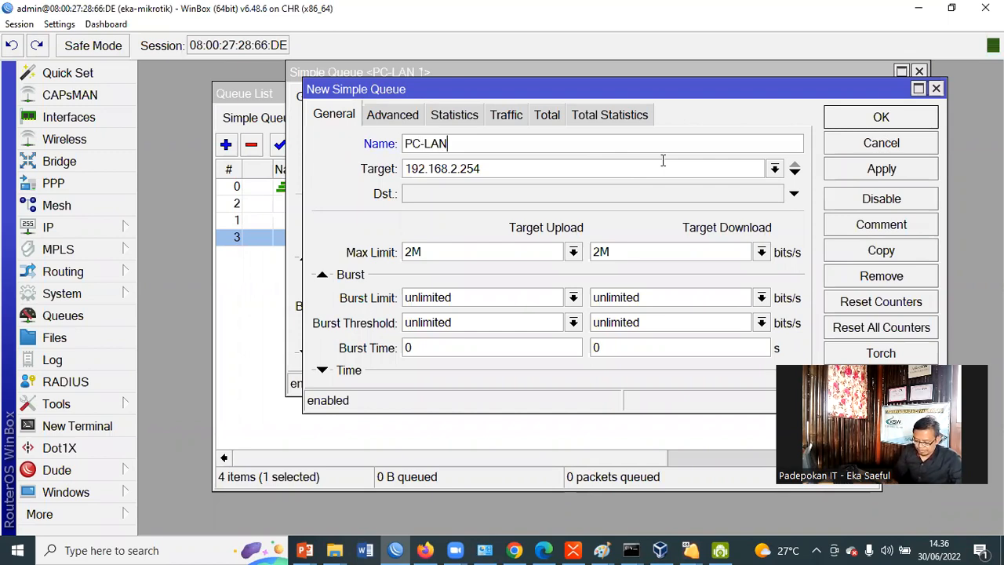
{"action": "type", "text": "-2"}
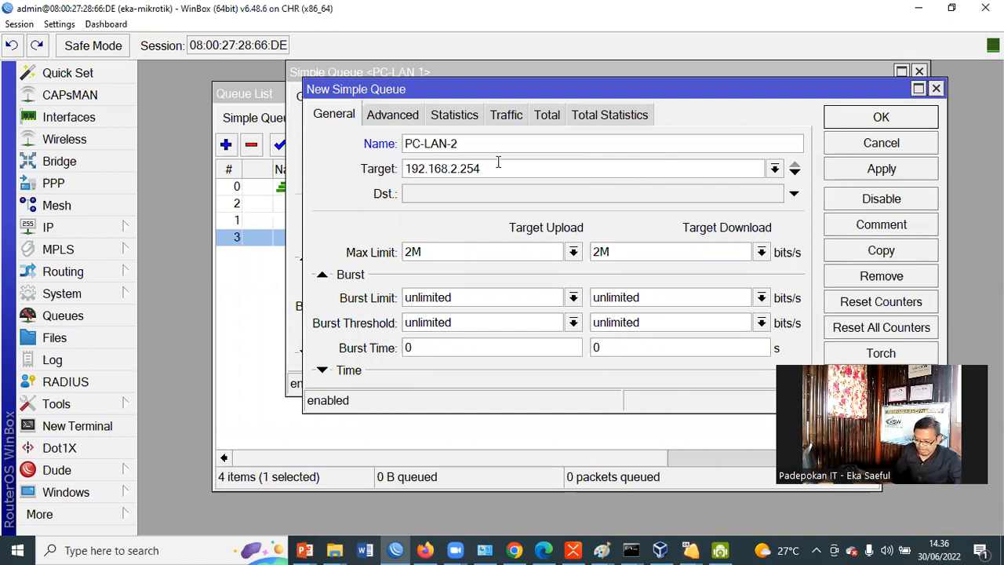
{"action": "left_click", "coordinate": [456, 169]}
{"action": "key", "text": "BackSpace"}
{"action": "type", "text": "3"}
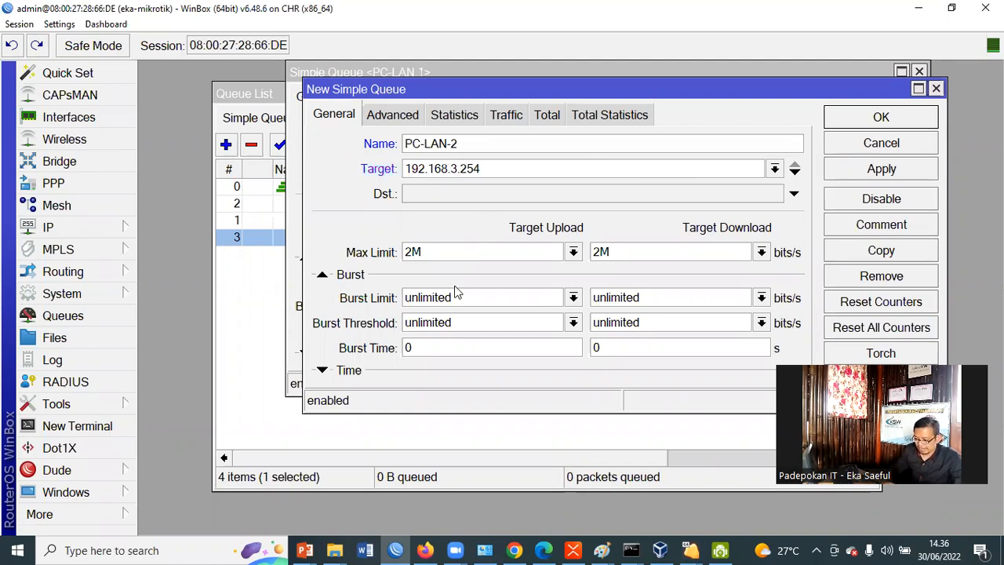
Set the max limit of the PC-LAN-2 queue to 3M for both download and upload
{"action": "double_click", "coordinate": [600, 252]}
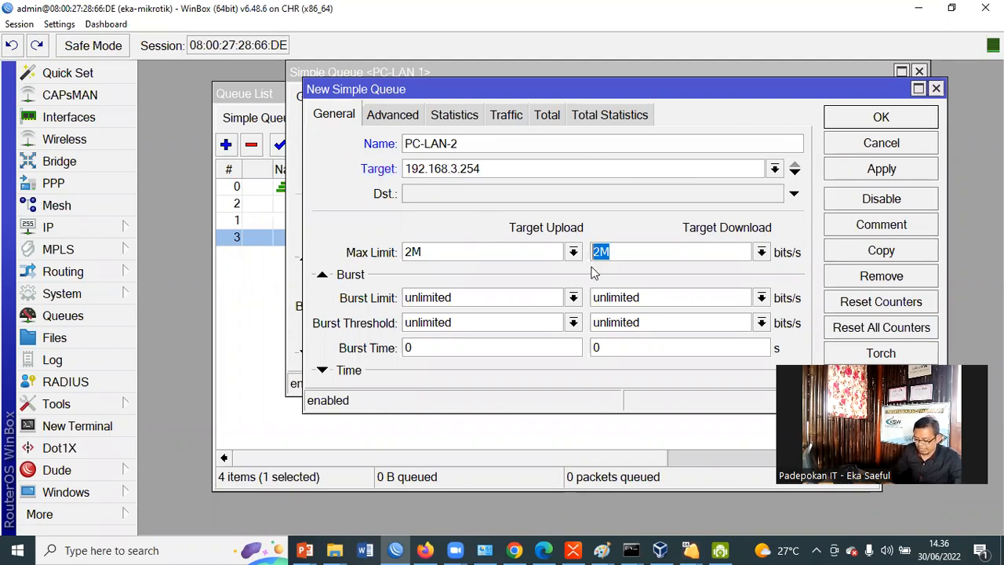
{"action": "type", "text": "3M"}
{"action": "double_click", "coordinate": [440, 250]}
{"action": "type", "text": "3M"}
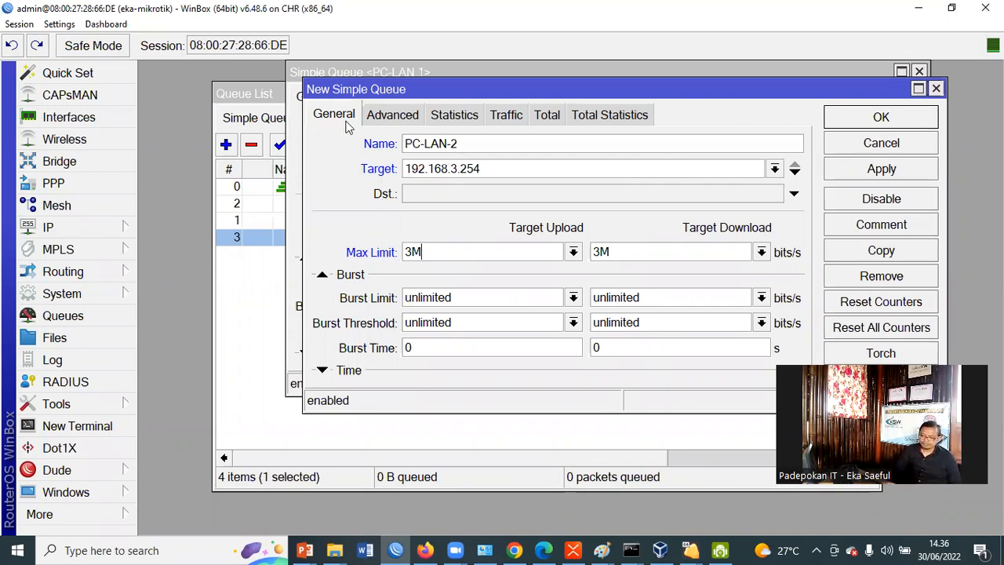
Set the PC-LAN-2 queue's parent to JARINGAN LAN 2 and its upload and download priority to 2
{"action": "left_click", "coordinate": [389, 116]}
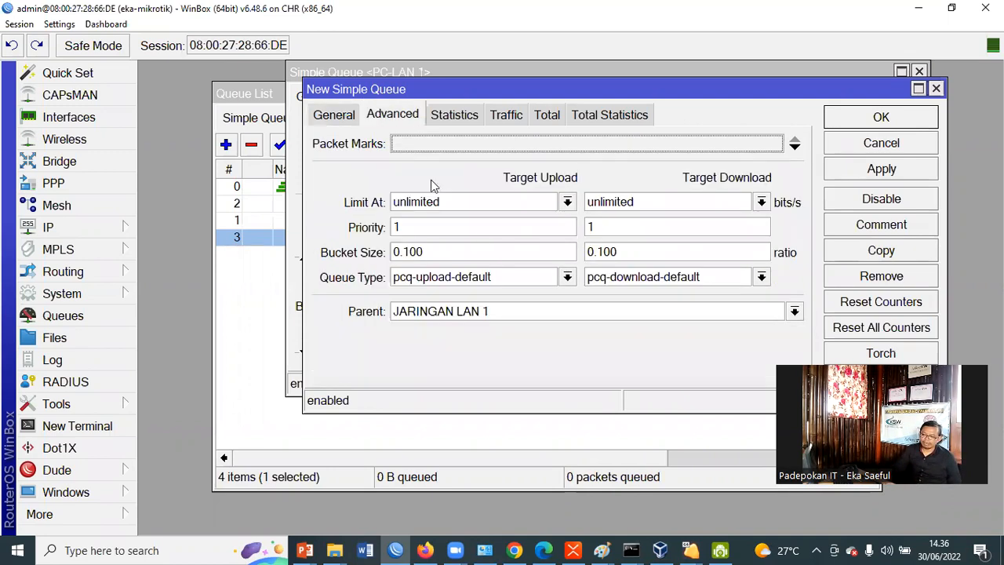
{"action": "left_click", "coordinate": [794, 311]}
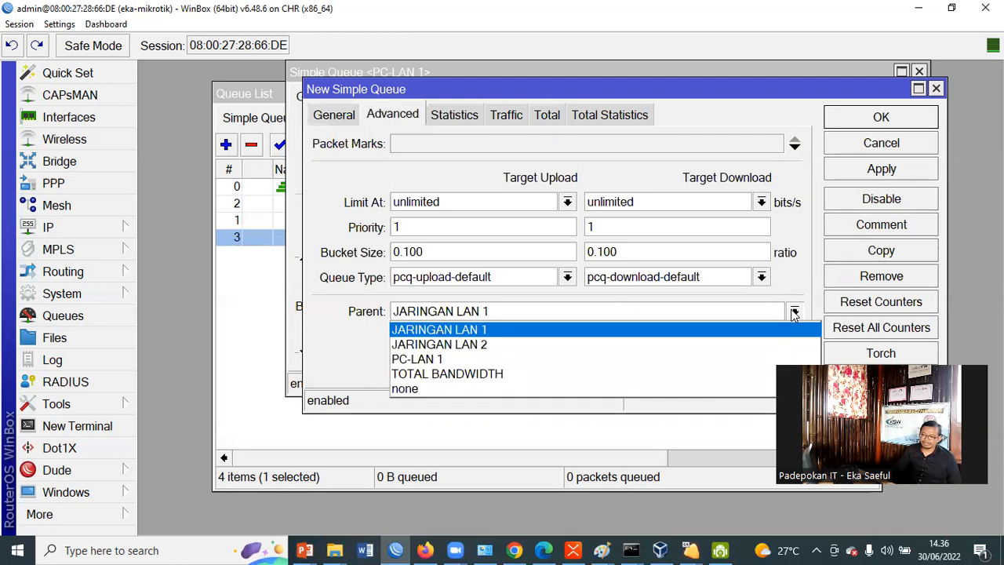
{"action": "left_click", "coordinate": [765, 343]}
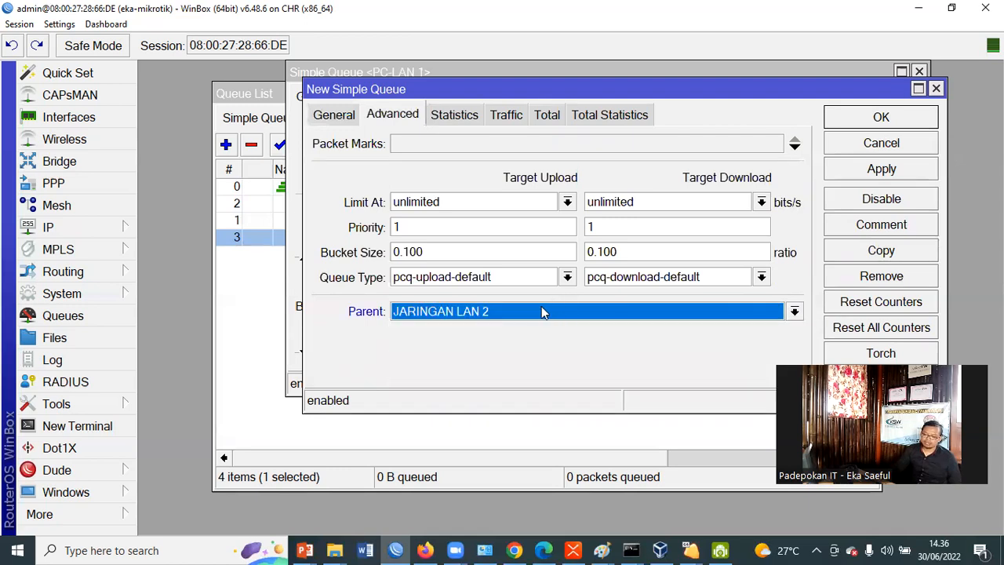
{"action": "double_click", "coordinate": [401, 227]}
{"action": "type", "text": "2"}
{"action": "double_click", "coordinate": [590, 228]}
{"action": "type", "text": "2"}
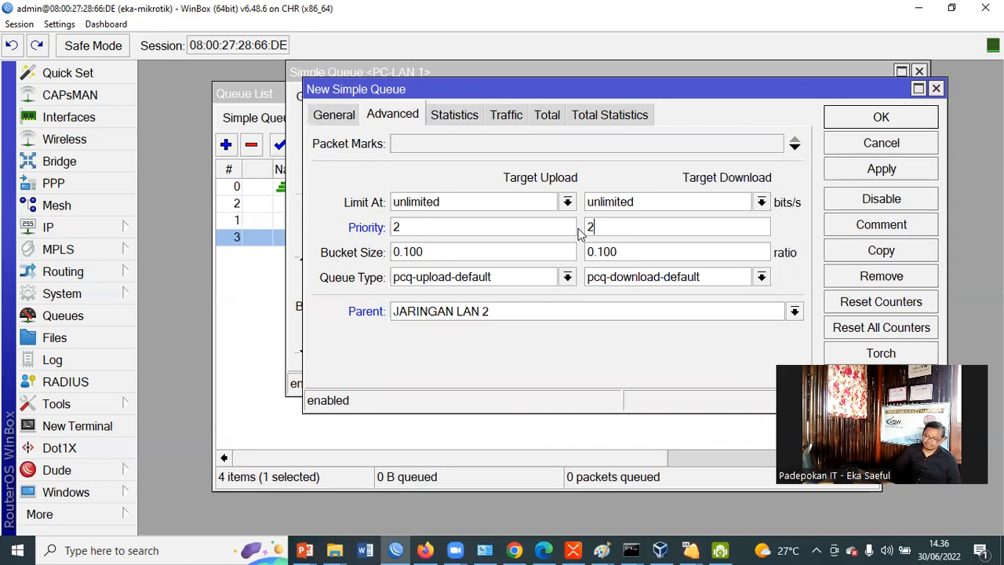
Check the general settings of the PC-LAN-2 queue, save it, and close the original PC-LAN 1 queue
{"action": "left_click", "coordinate": [336, 116]}
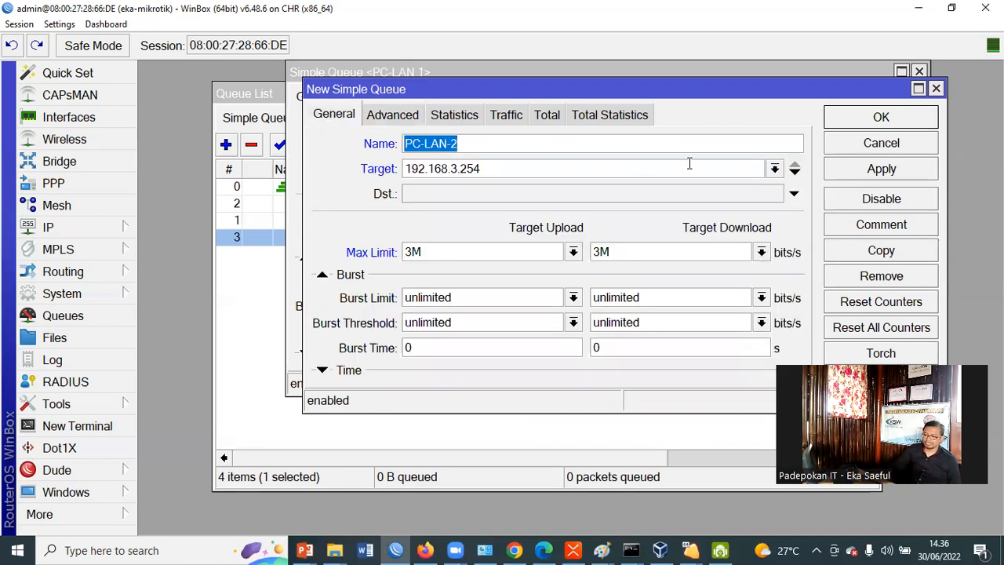
{"action": "left_click", "coordinate": [918, 124]}
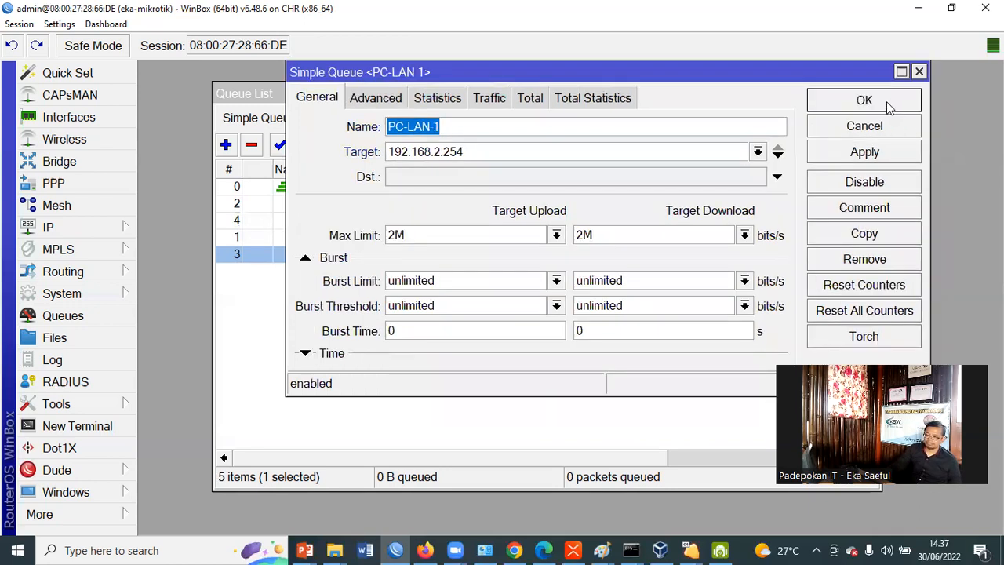
{"action": "left_click", "coordinate": [891, 106]}
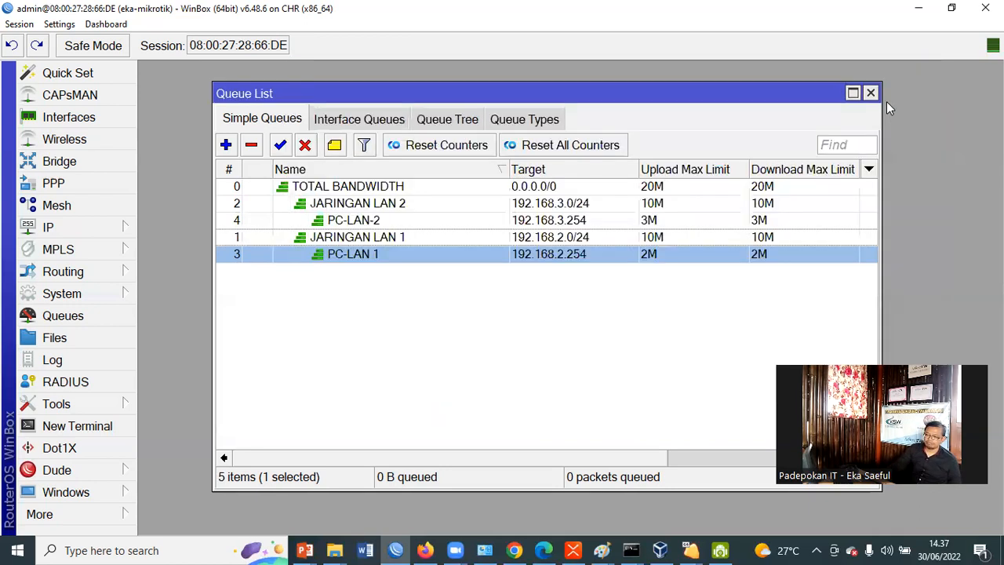
Review the PC-LAN-2 queue and its parents TOTAL BANDWIDTH and JARINGAN LAN 2 in the simple queue list
{"action": "left_click", "coordinate": [375, 220]}
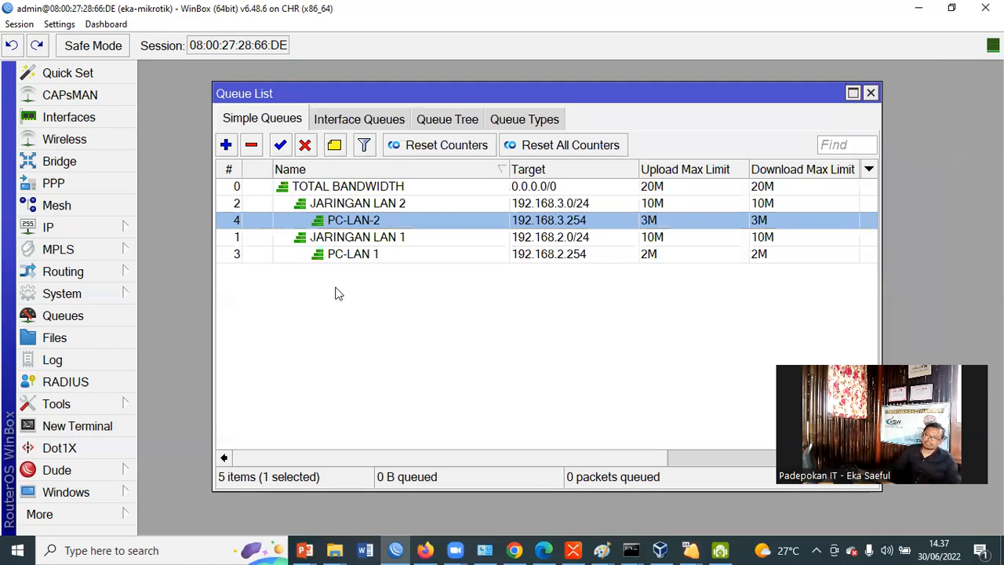
{"action": "left_click", "coordinate": [357, 189]}
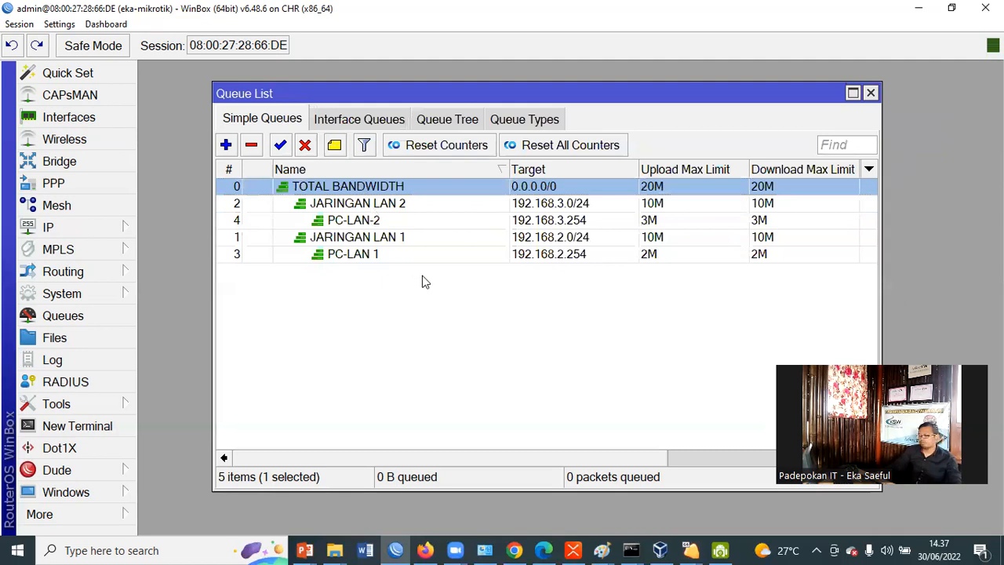
{"action": "left_click", "coordinate": [392, 206]}
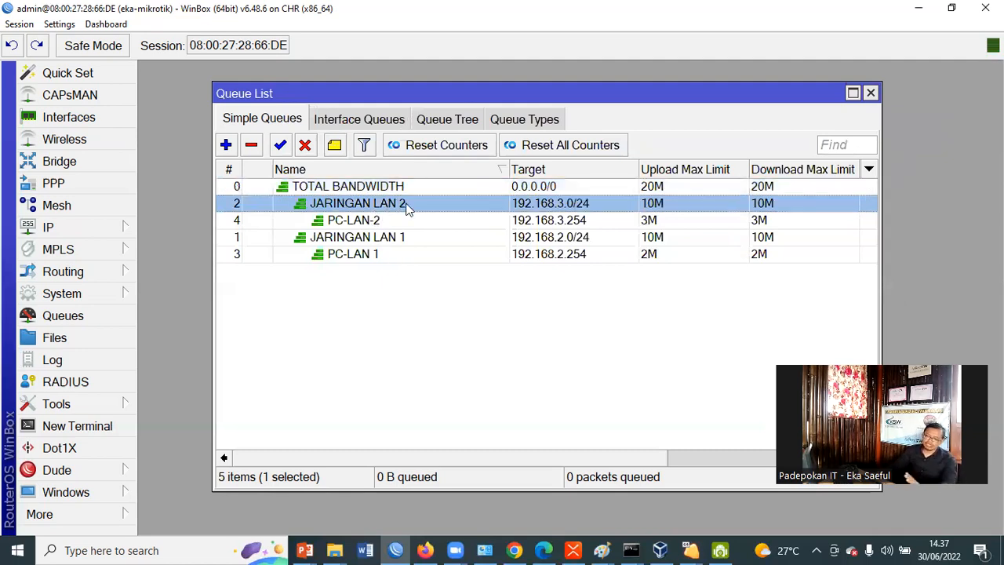
Narrow the Name column of the simple queue list, then reposition and widen the list window to fit more columns
{"action": "left_click", "coordinate": [395, 225]}
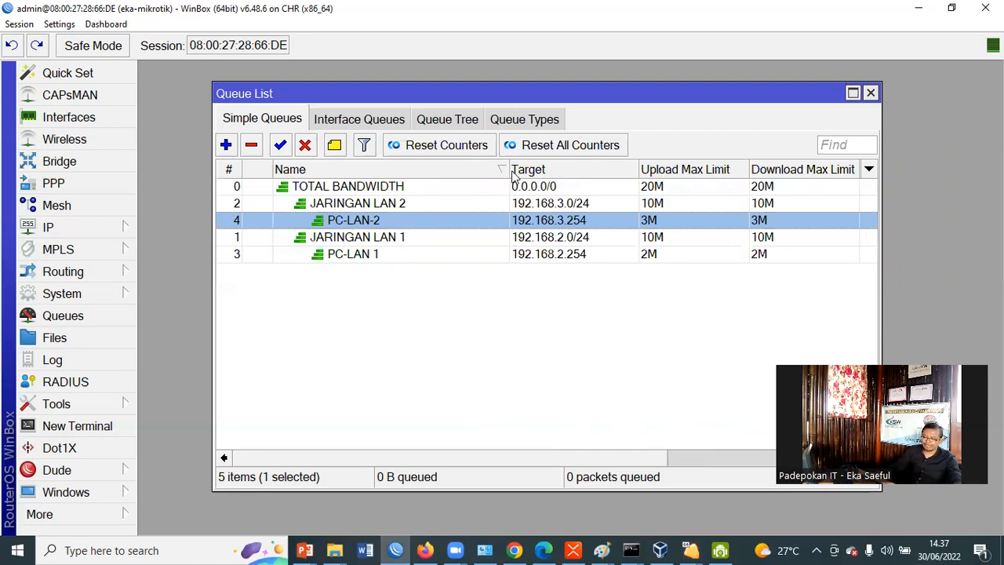
{"action": "left_click_drag", "start_coordinate": [509, 169], "coordinate": [427, 173]}
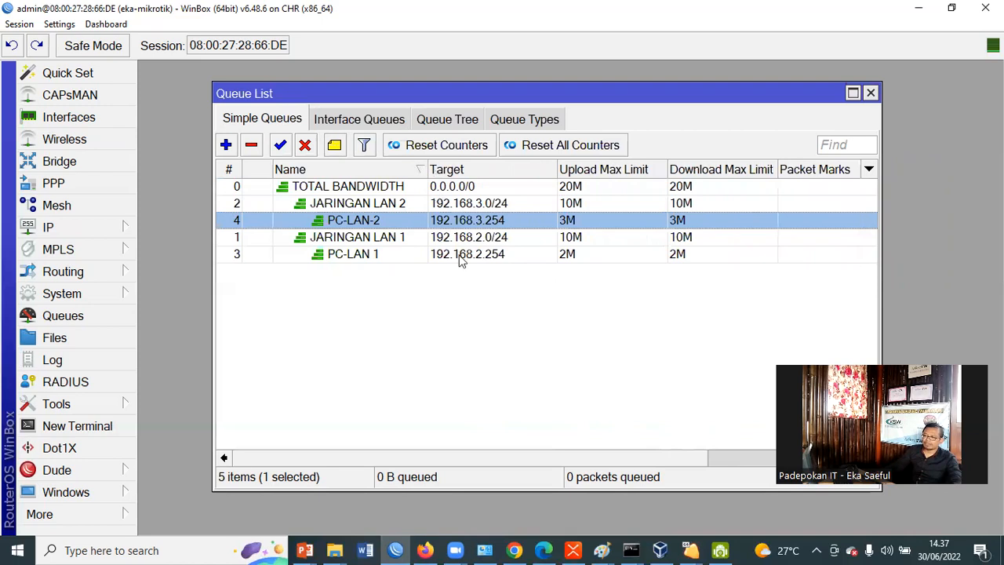
{"action": "left_click_drag", "start_coordinate": [480, 98], "coordinate": [414, 80]}
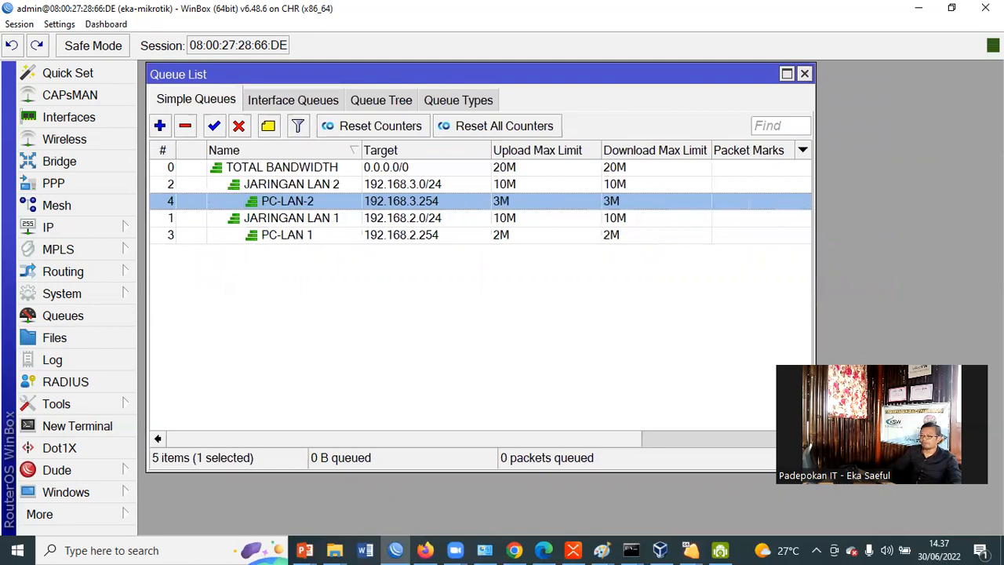
{"action": "left_click_drag", "start_coordinate": [815, 259], "coordinate": [1002, 259]}
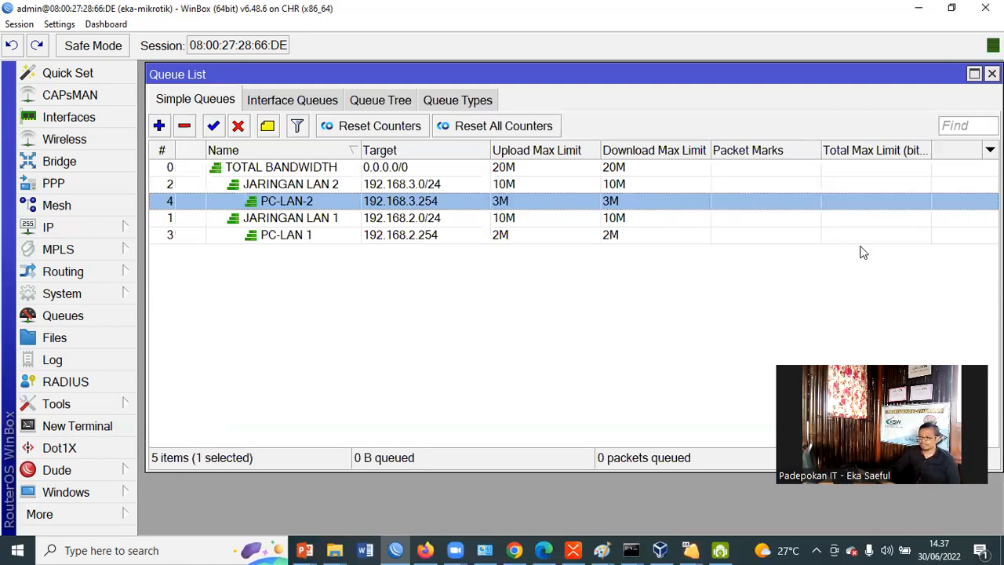
Configure the simple queue list's columns to show Download Avg. Rate and hide Download Max Limit and Packet Marks
{"action": "right_click", "coordinate": [803, 252]}
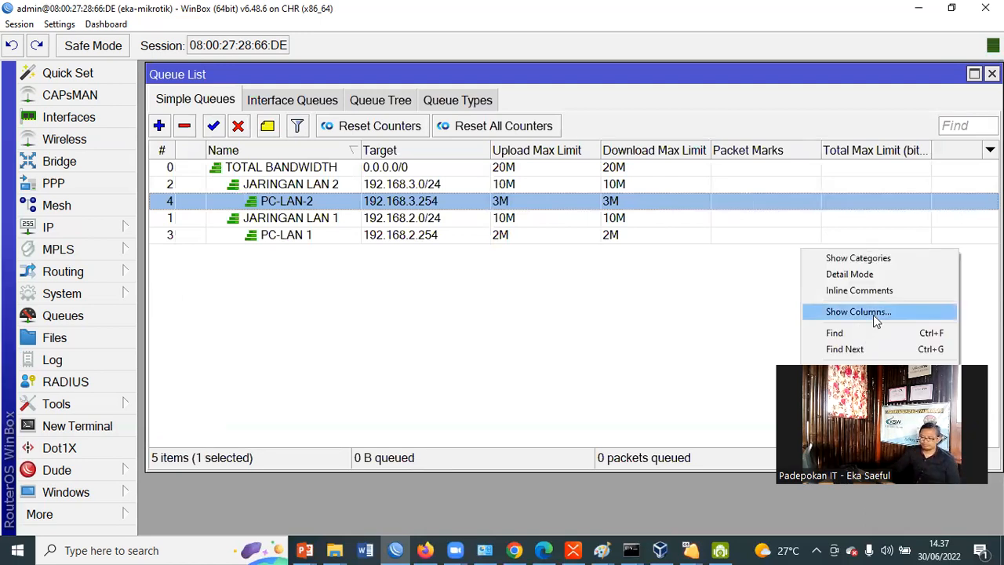
{"action": "left_click", "coordinate": [873, 313]}
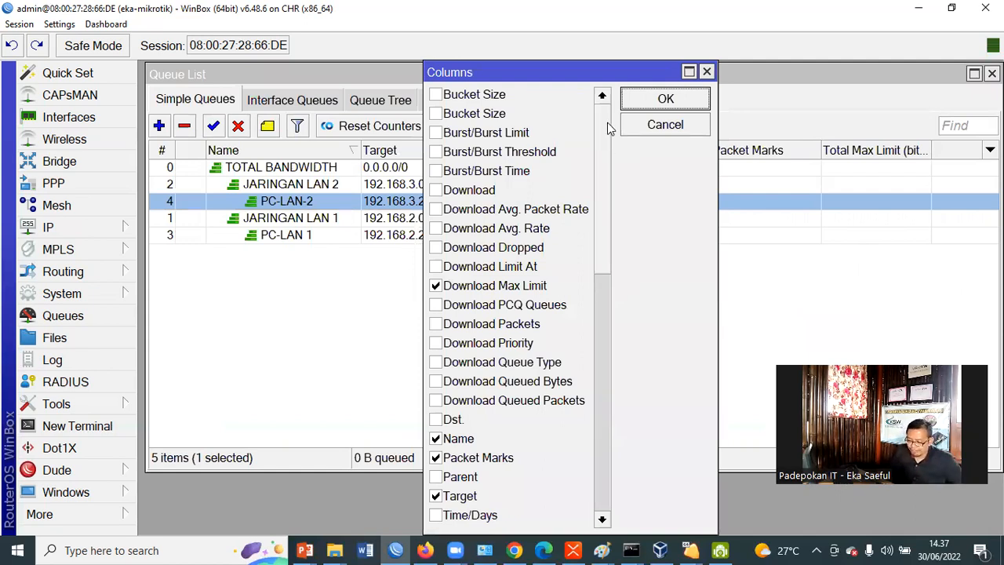
{"action": "left_click", "coordinate": [437, 229]}
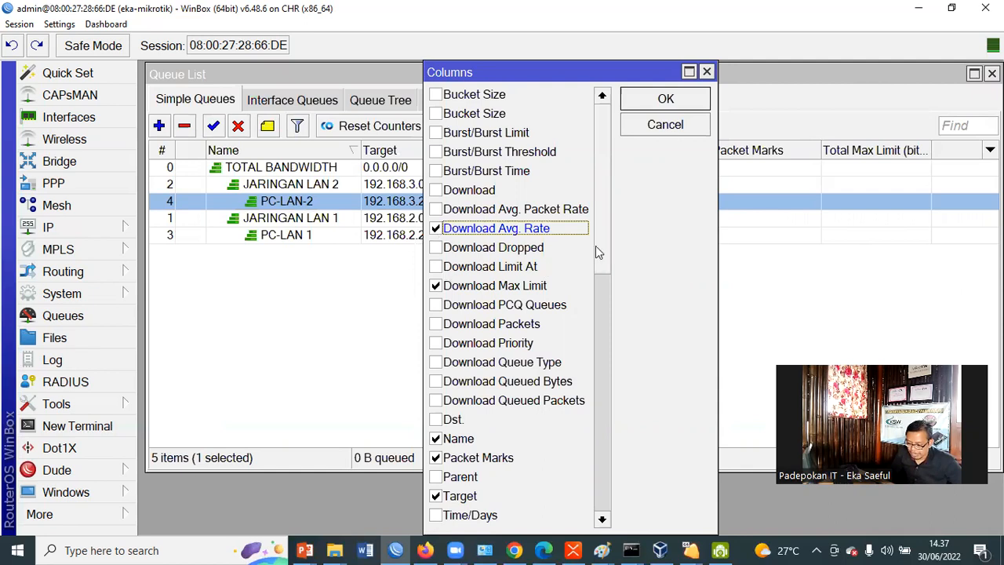
{"action": "scroll", "coordinate": [604, 262], "scroll_direction": "down", "scroll_amount": 1}
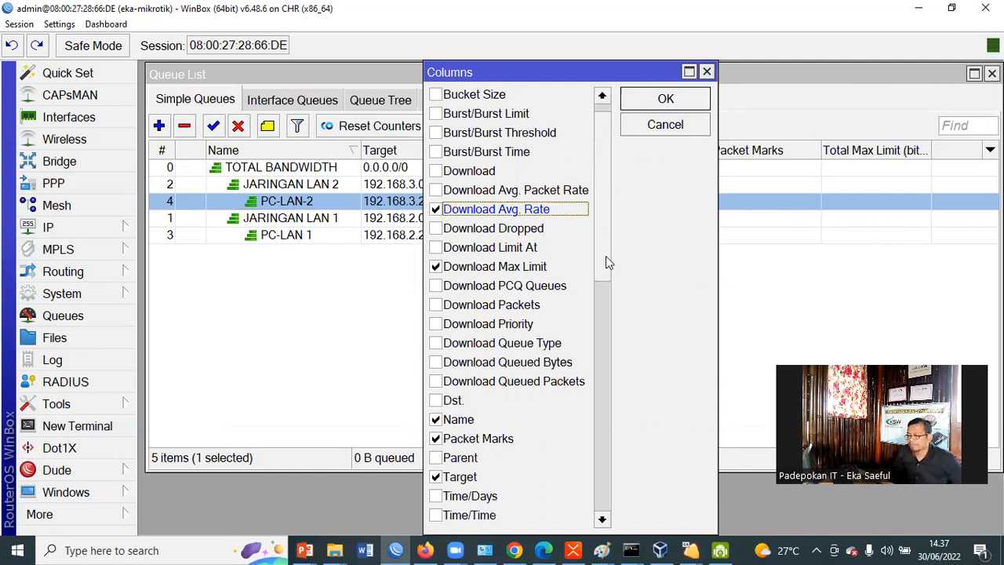
{"action": "scroll", "coordinate": [606, 262], "scroll_direction": "down", "scroll_amount": 2}
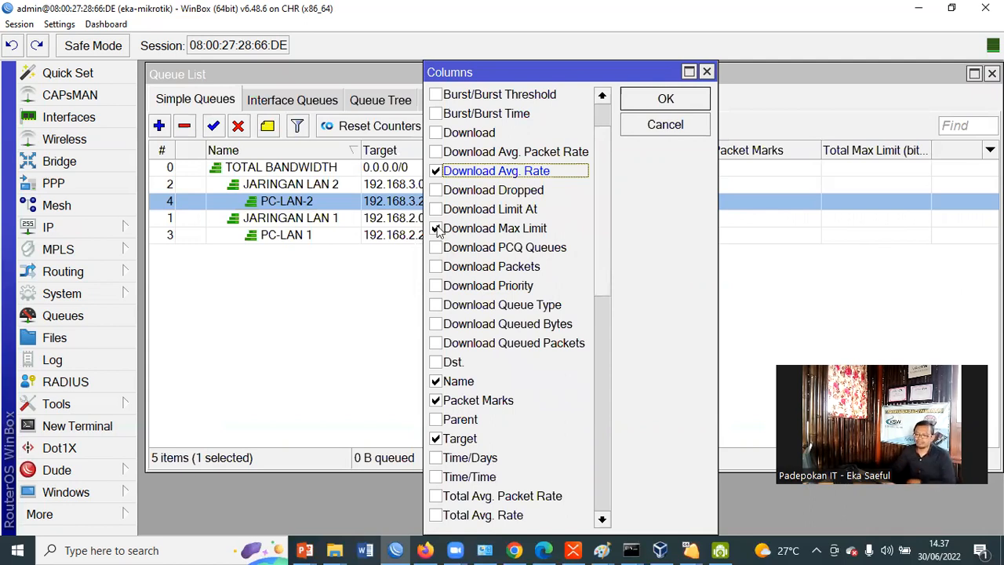
{"action": "left_click", "coordinate": [507, 234]}
{"action": "key", "text": "space"}
{"action": "left_click", "coordinate": [436, 400]}
{"action": "left_click_drag", "start_coordinate": [608, 283], "coordinate": [606, 293]}
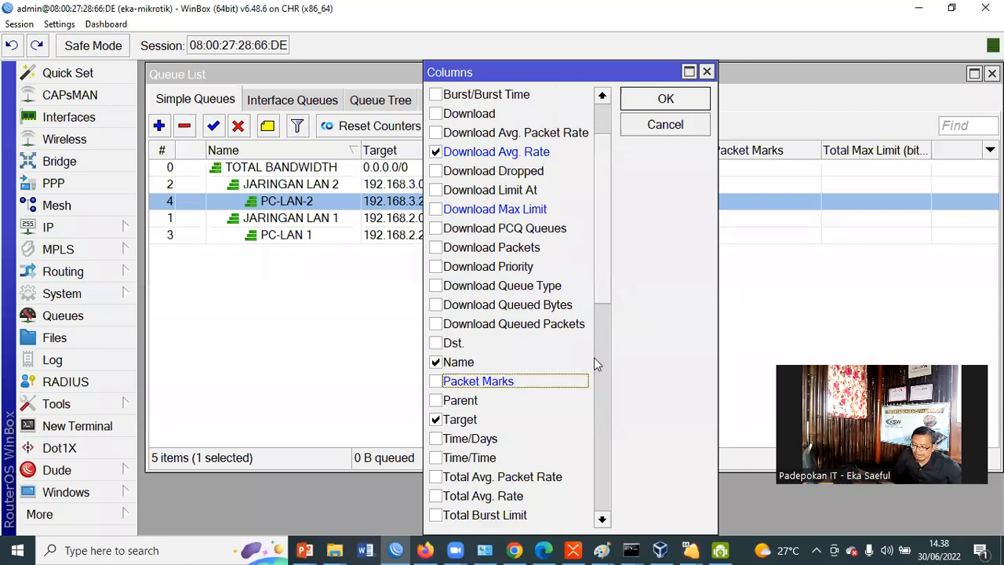
Hide the Total Max Limit and Upload Max Limit columns, show Upload Avg. Rate, and apply the column selection
{"action": "scroll", "coordinate": [594, 369], "scroll_direction": "down", "scroll_amount": 3}
{"action": "scroll", "coordinate": [589, 393], "scroll_direction": "down", "scroll_amount": 1}
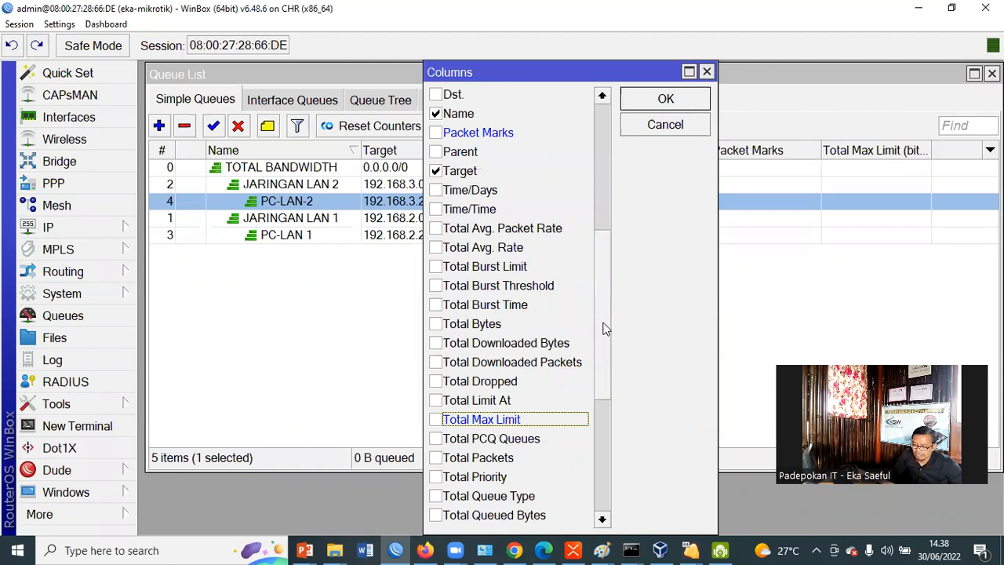
{"action": "scroll", "coordinate": [601, 333], "scroll_direction": "down", "scroll_amount": 3}
{"action": "scroll", "coordinate": [597, 362], "scroll_direction": "down", "scroll_amount": 1}
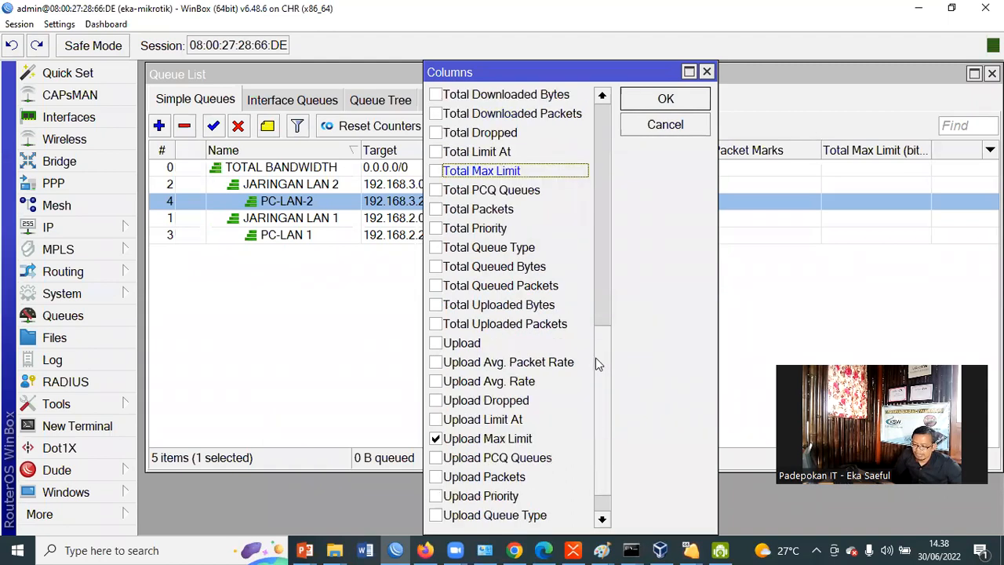
{"action": "scroll", "coordinate": [595, 359], "scroll_direction": "down", "scroll_amount": 1}
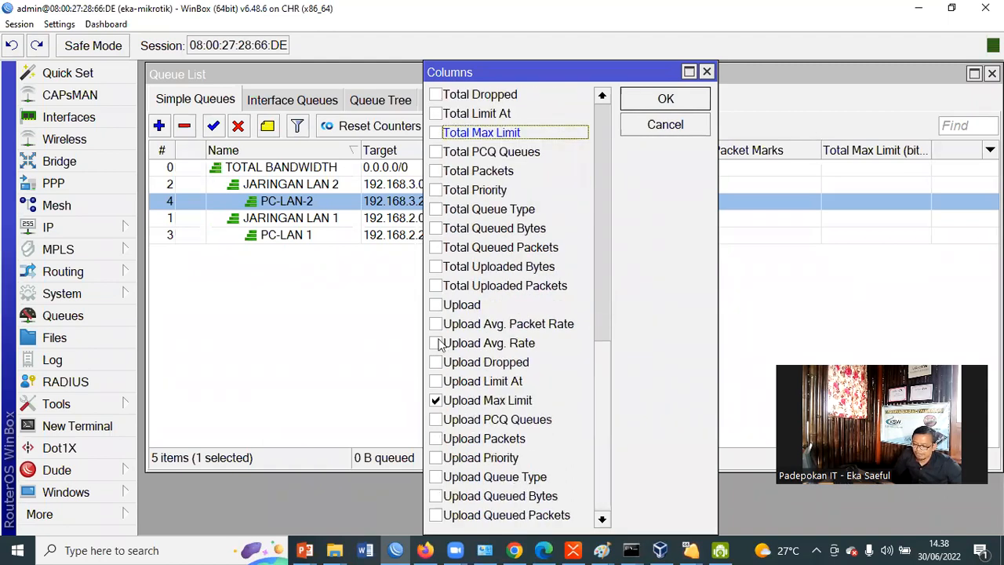
{"action": "left_click", "coordinate": [436, 401]}
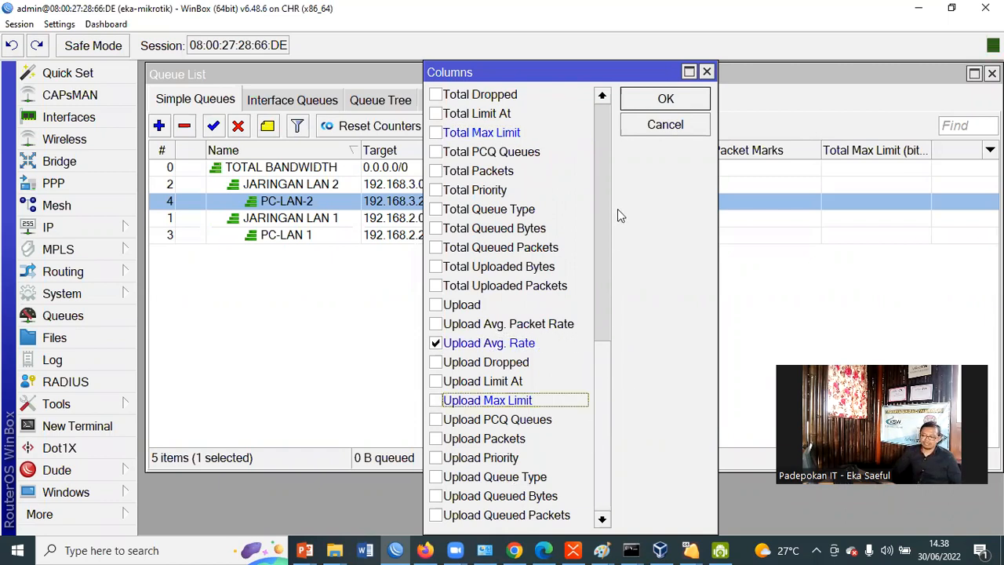
{"action": "scroll", "coordinate": [623, 216], "scroll_direction": "up", "scroll_amount": 5}
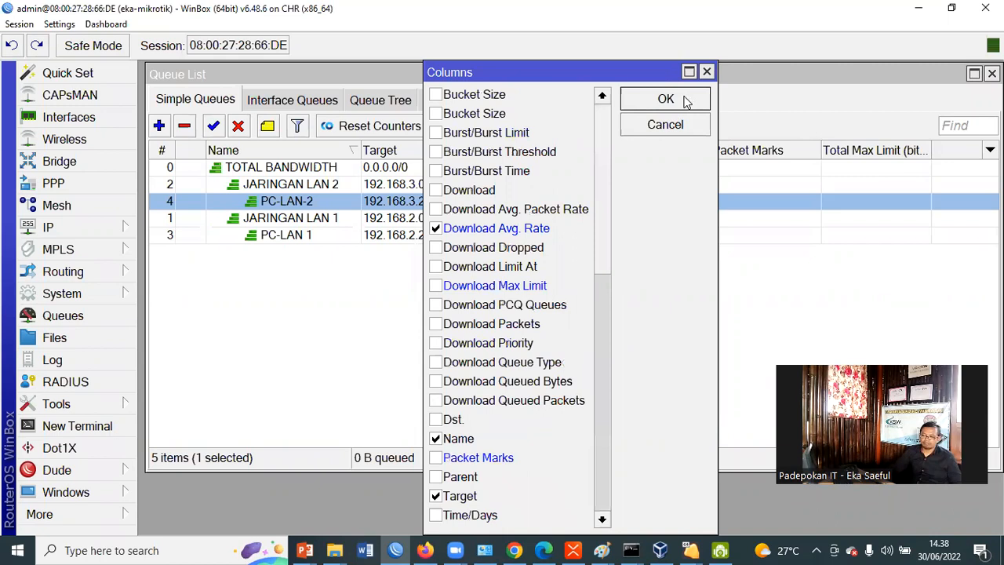
{"action": "left_click", "coordinate": [683, 99]}
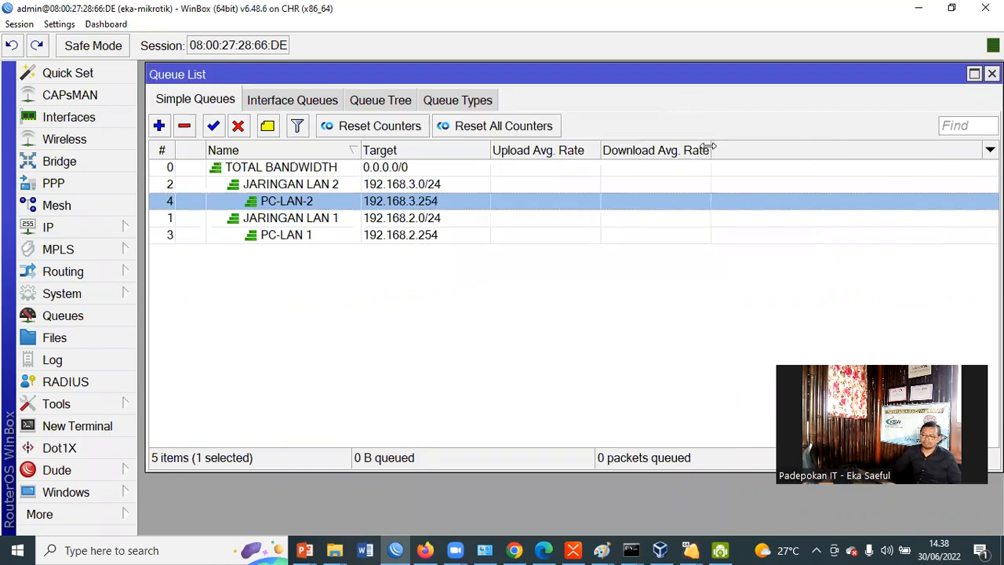
{"action": "left_click", "coordinate": [541, 201], "text": "ctrl"}
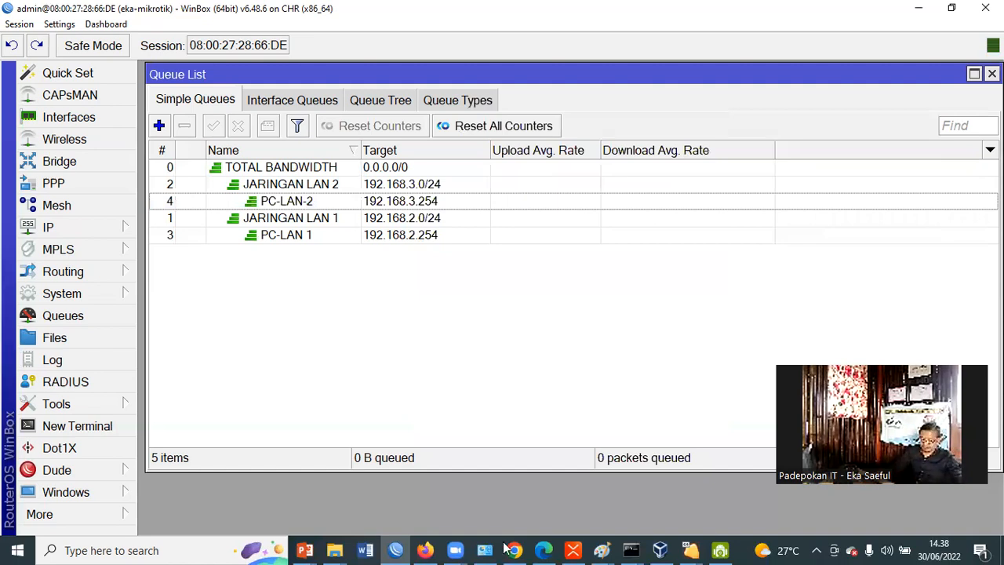
Switch to the User-Windows-1 virtual machine in VirtualBox and open the Computer Media web shortcut on its desktop
{"action": "left_click", "coordinate": [660, 550]}
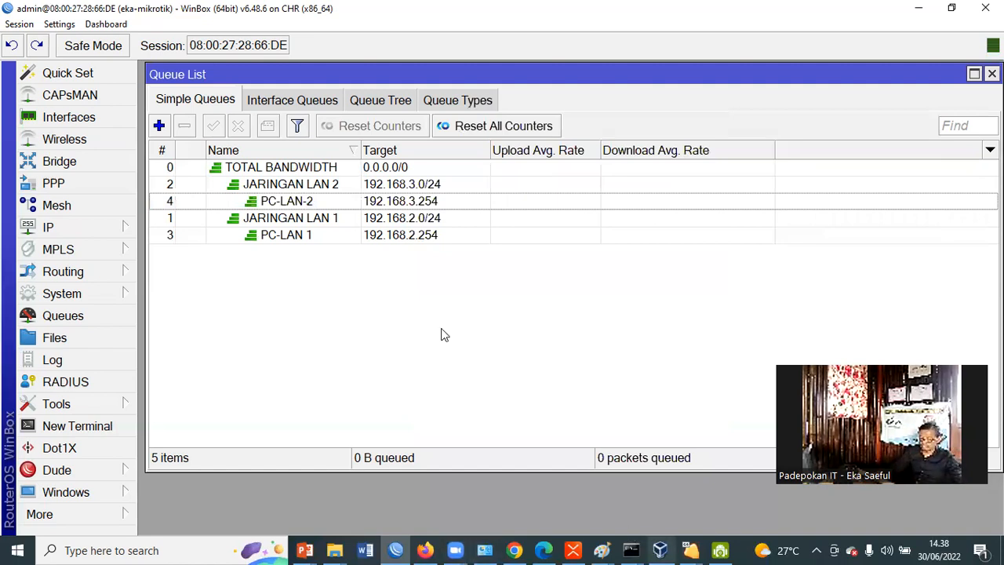
{"action": "double_click", "coordinate": [216, 184]}
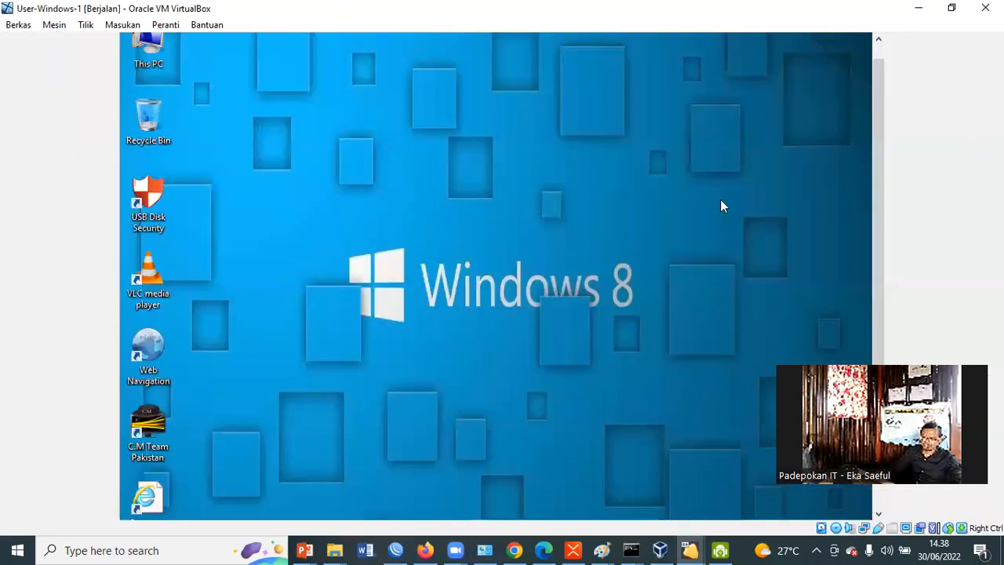
{"action": "left_click_drag", "start_coordinate": [894, 75], "coordinate": [905, 292]}
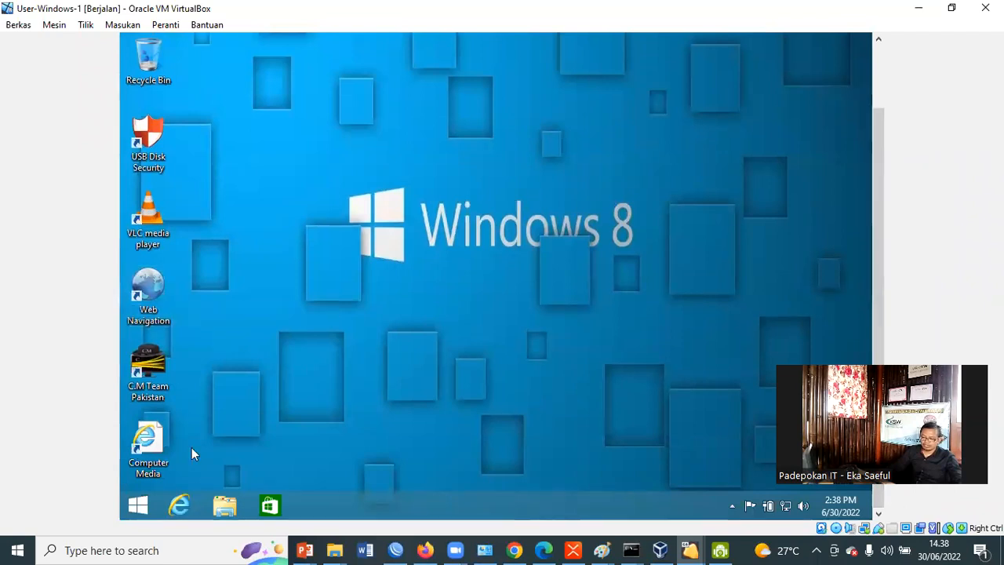
{"action": "double_click", "coordinate": [155, 436]}
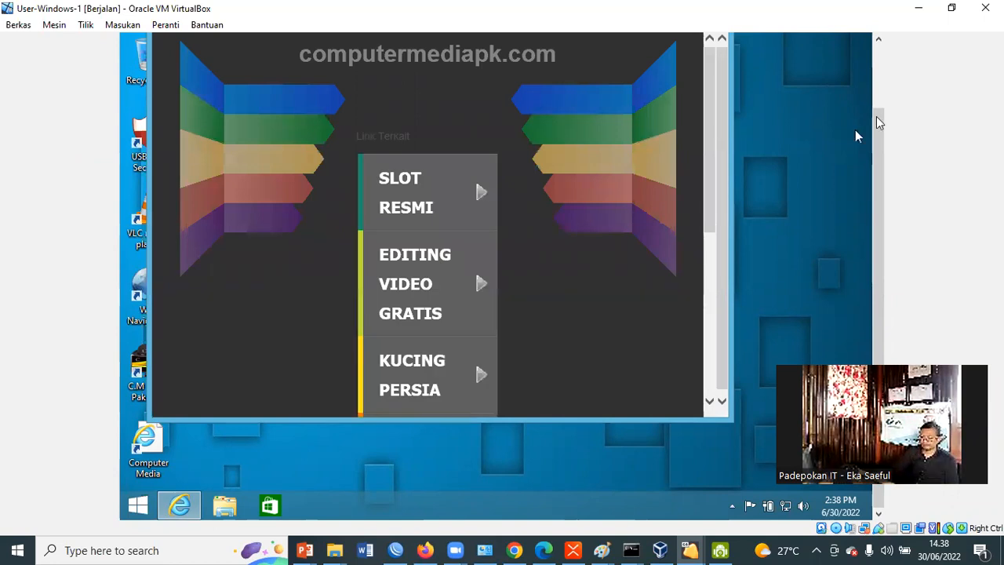
Load speedtest.net in the virtual machine's Internet Explorer window
{"action": "left_click_drag", "start_coordinate": [878, 118], "coordinate": [886, 33]}
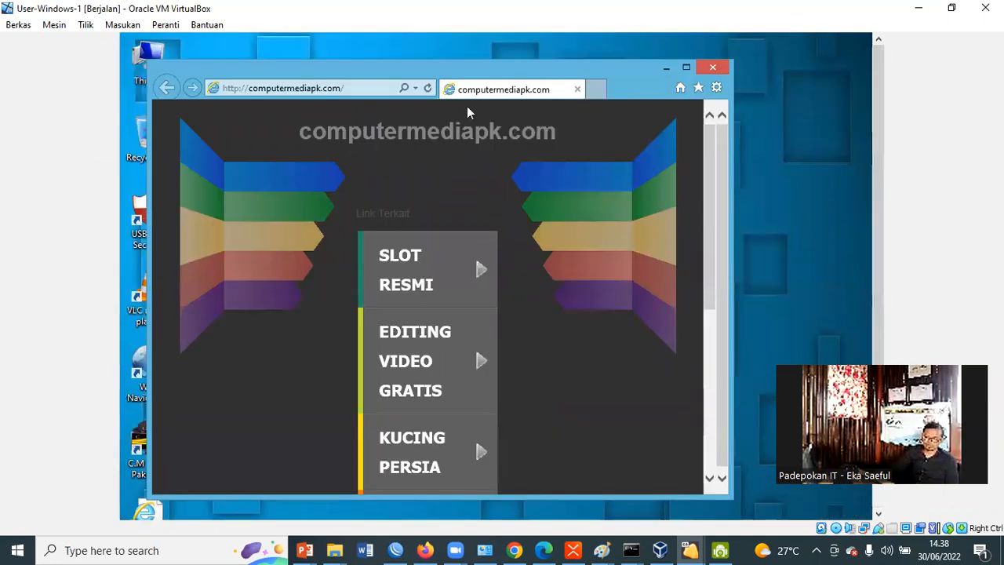
{"action": "left_click", "coordinate": [357, 86]}
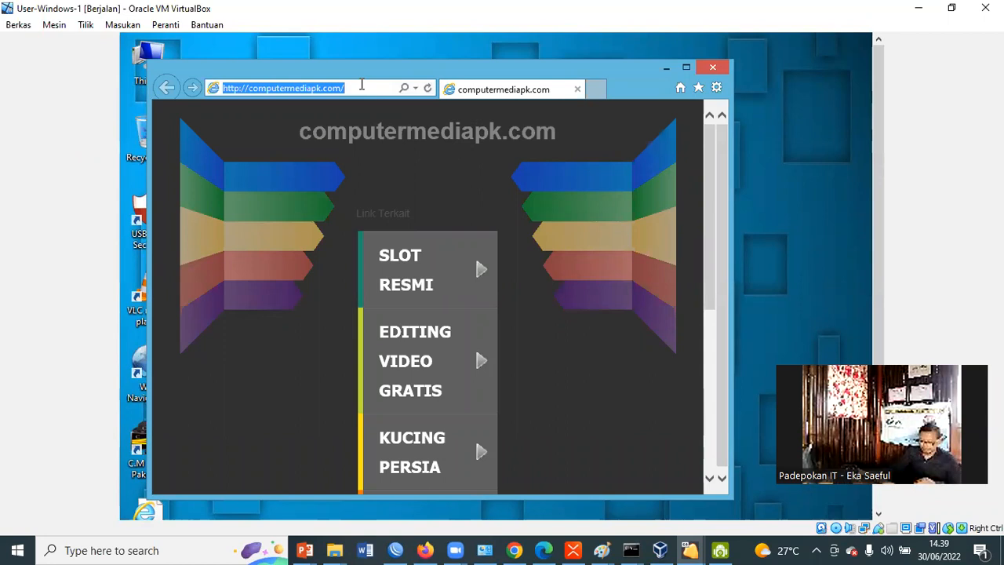
{"action": "type", "text": "s"}
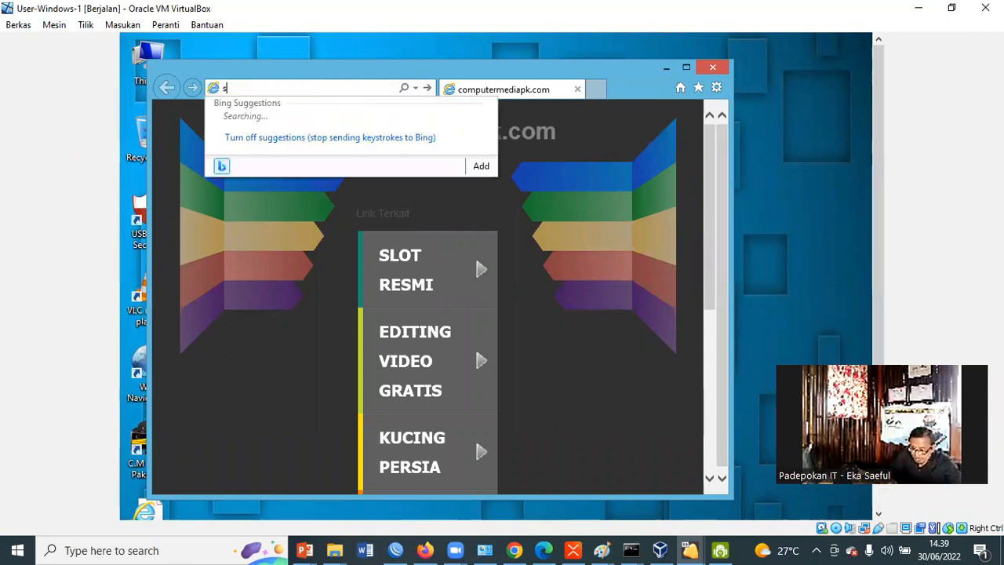
{"action": "type", "text": "peedtest"}
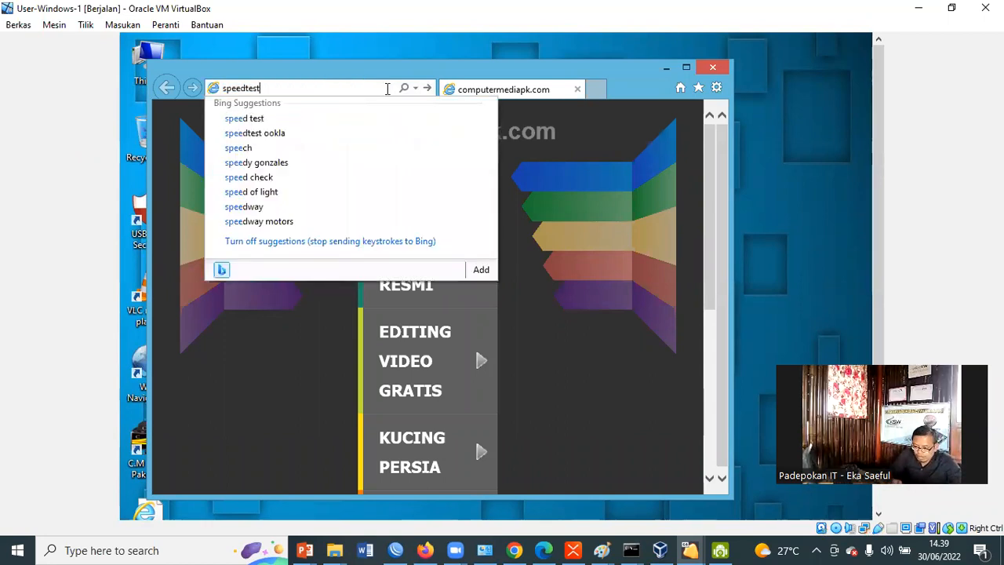
{"action": "type", "text": ".ne"}
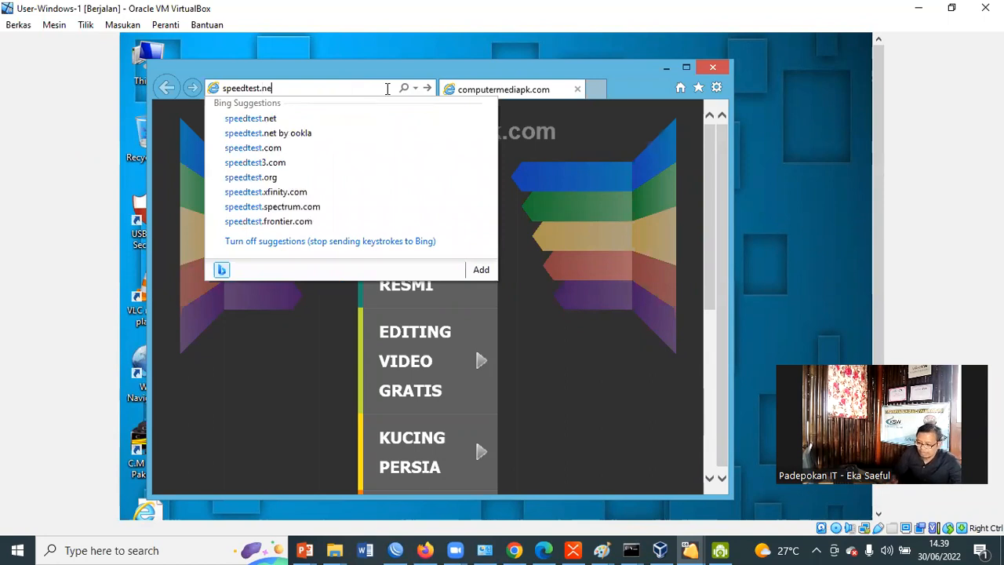
{"action": "type", "text": "t"}
{"action": "key", "text": "Return"}
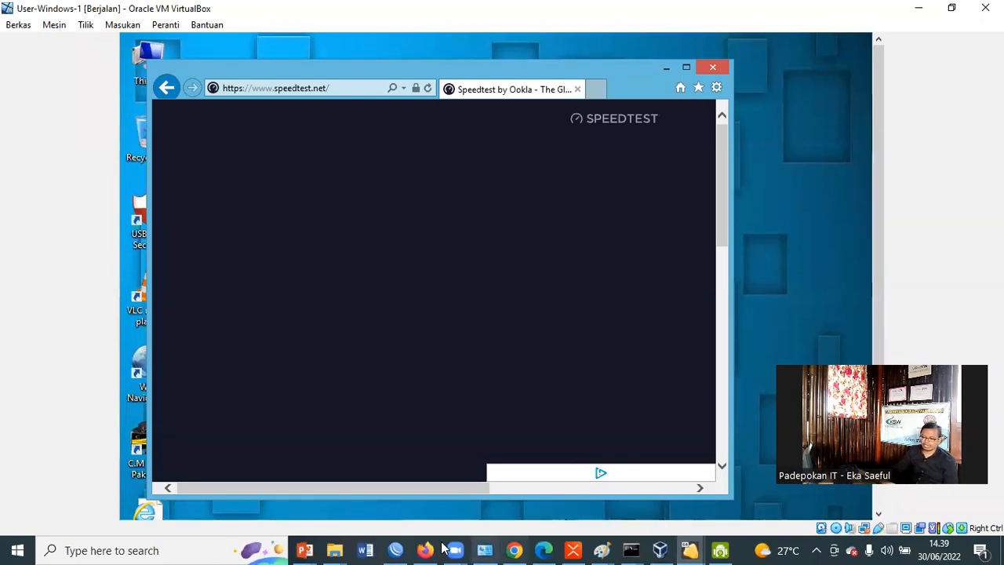
Check the queues' average upload and download rates in WinBox, then return to the User-Windows-1 virtual machine
{"action": "left_click", "coordinate": [395, 550]}
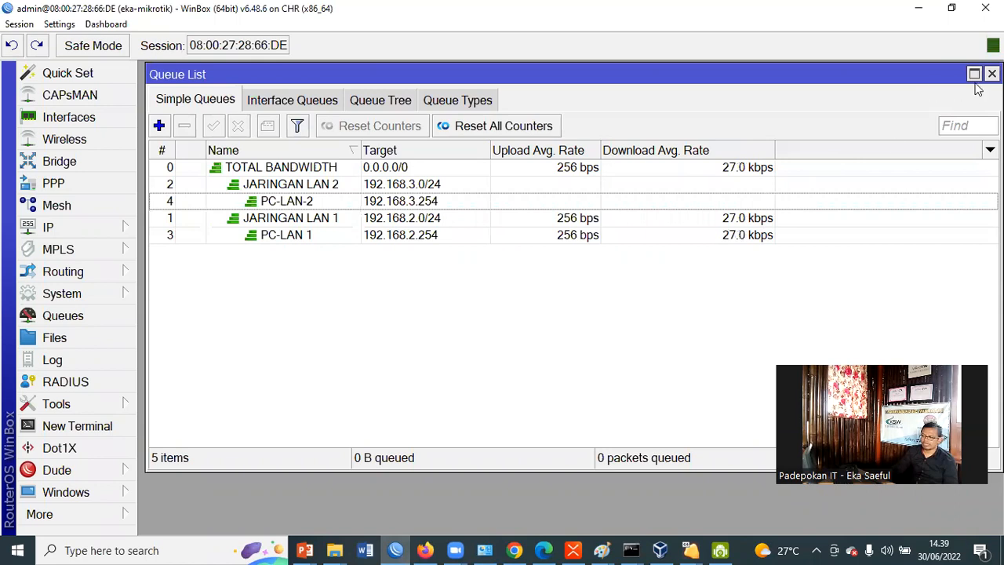
{"action": "left_click", "coordinate": [554, 548]}
{"action": "left_click", "coordinate": [554, 548]}
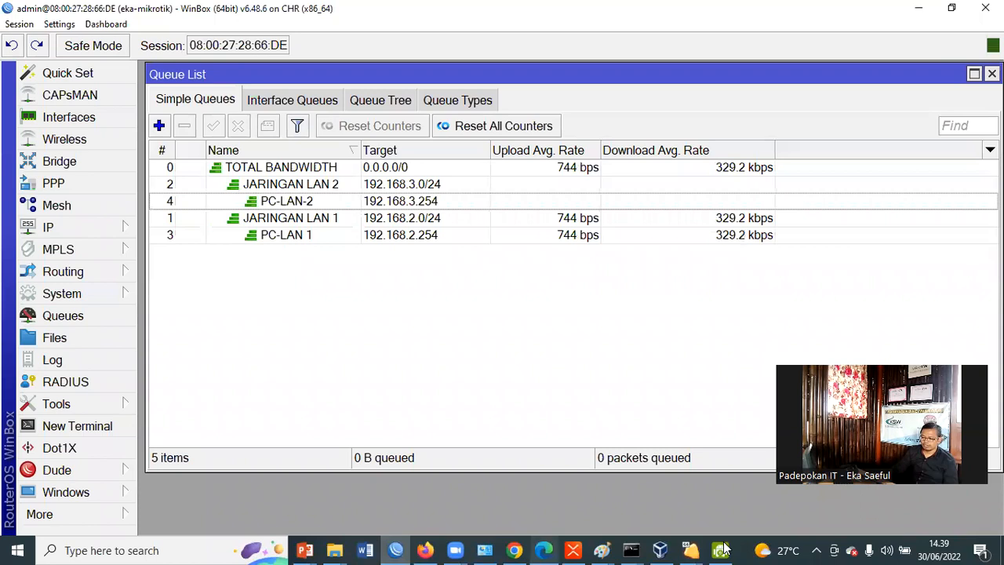
{"action": "mouse_move", "coordinate": [675, 548]}
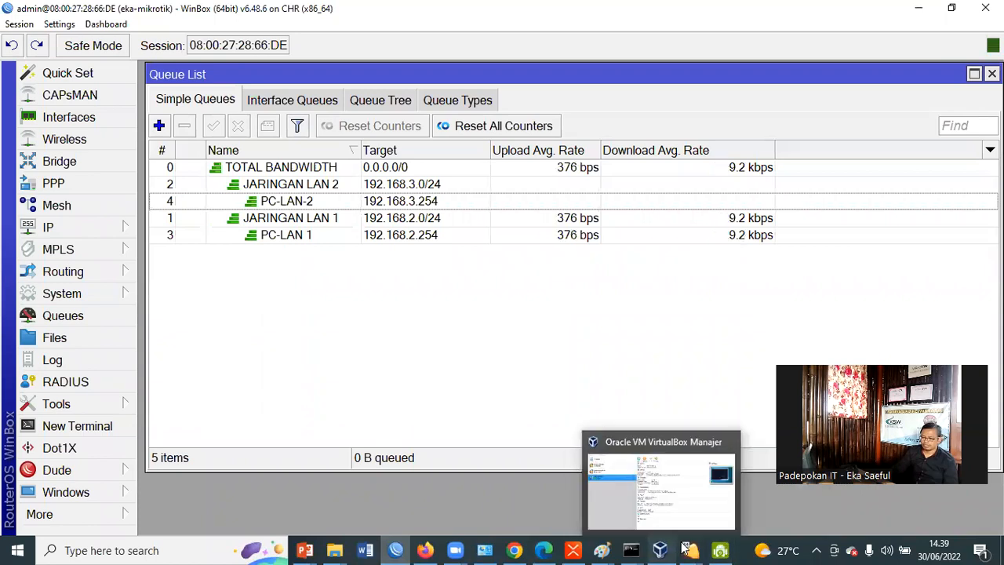
{"action": "left_click", "coordinate": [727, 510]}
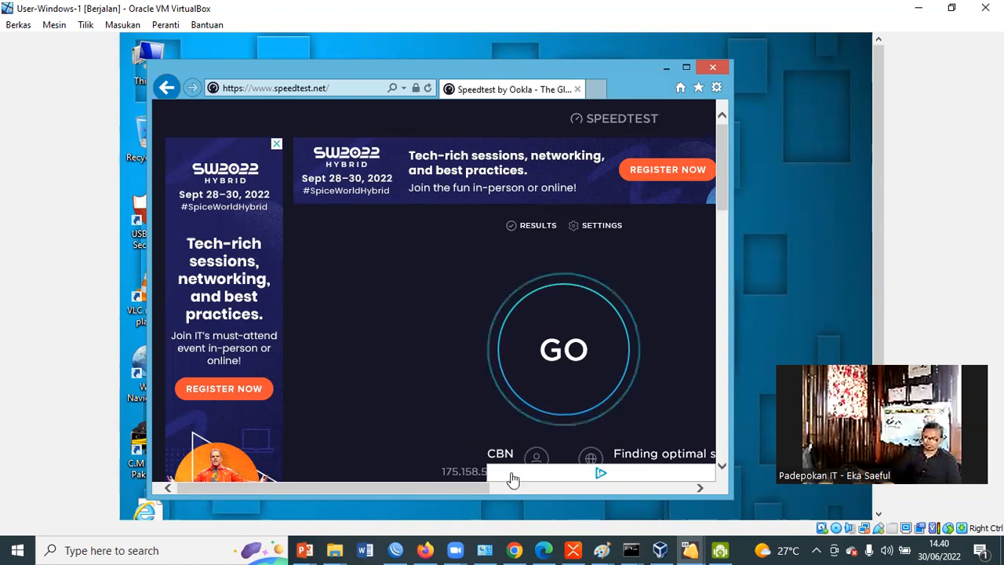
Start the speed test in the virtual machine and watch the average rates of the PC-LAN 1 queue in WinBox
{"action": "left_click", "coordinate": [588, 363]}
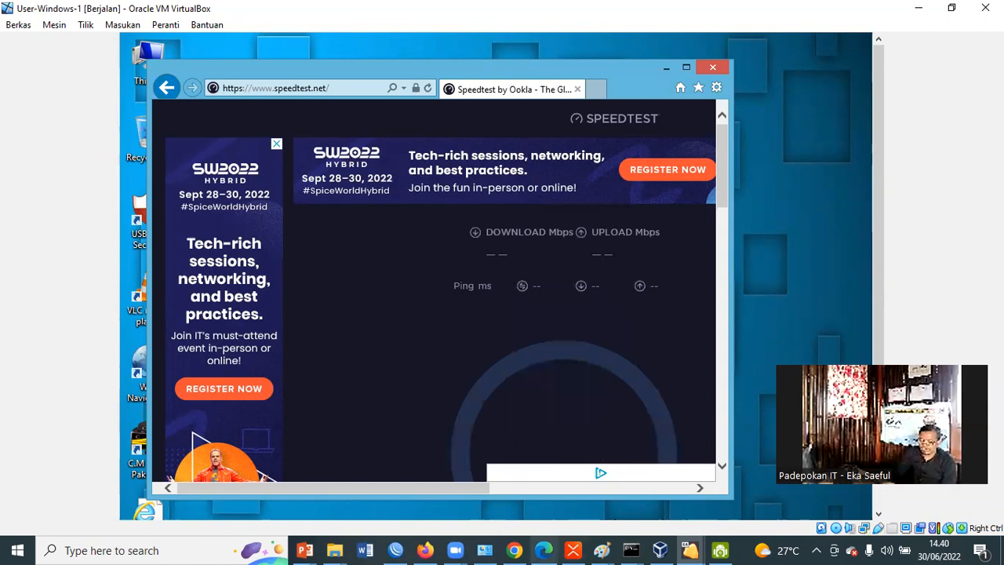
{"action": "left_click", "coordinate": [398, 550]}
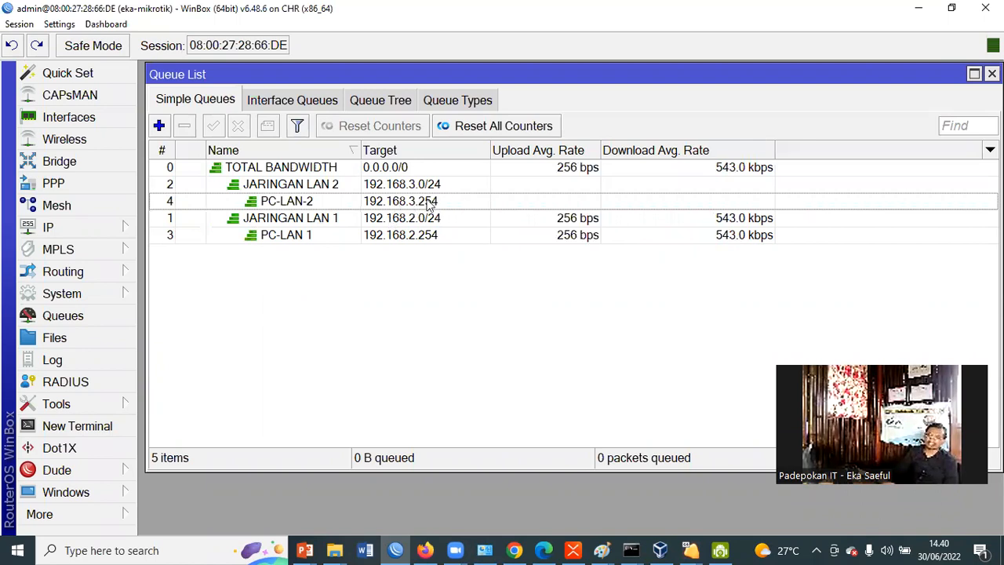
{"action": "left_click", "coordinate": [422, 235]}
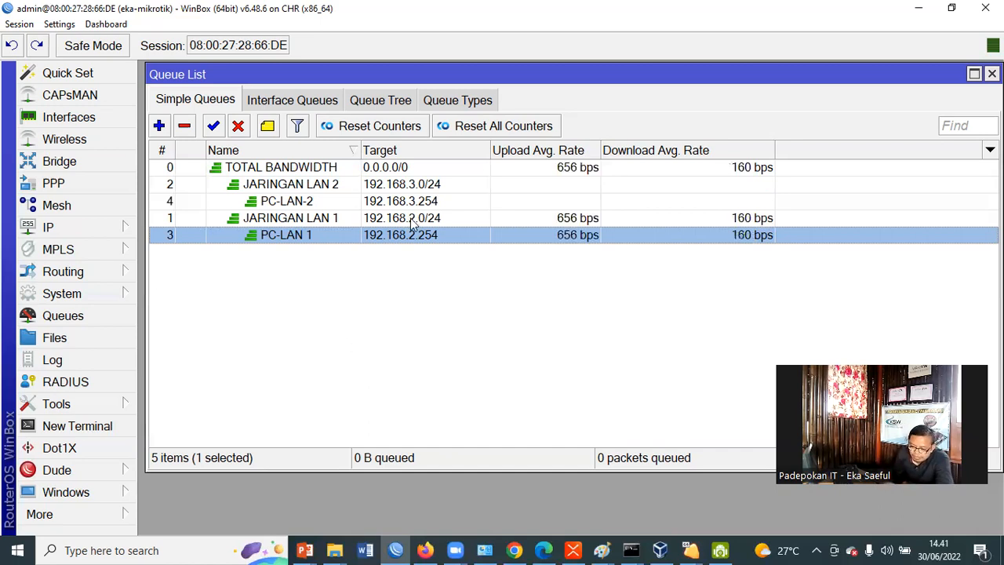
Open the JARINGAN LAN 1 queue and review its target, max limits, limit-at, queue types and parent settings
{"action": "left_click", "coordinate": [487, 223]}
{"action": "double_click", "coordinate": [523, 224]}
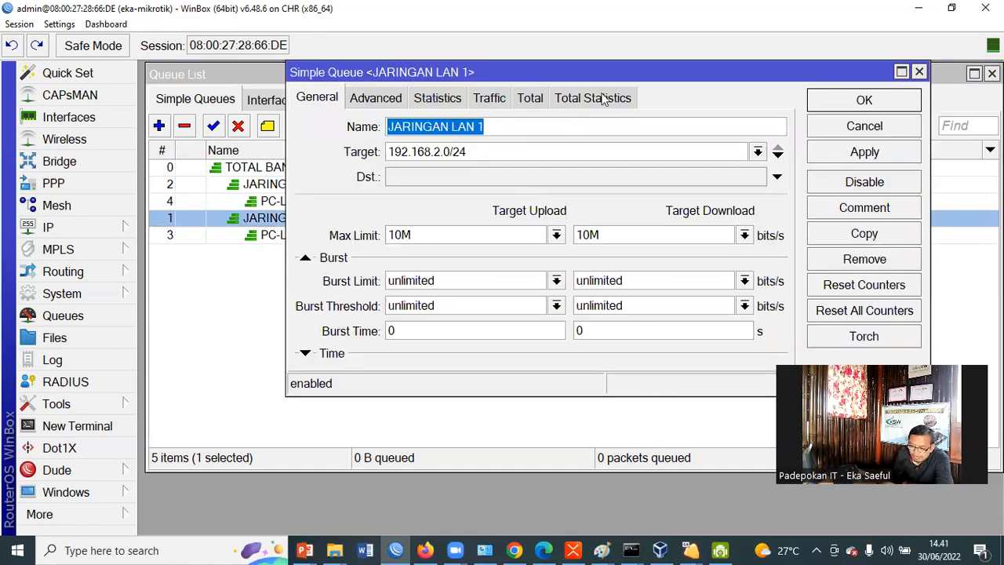
{"action": "left_click_drag", "start_coordinate": [653, 77], "coordinate": [572, 146]}
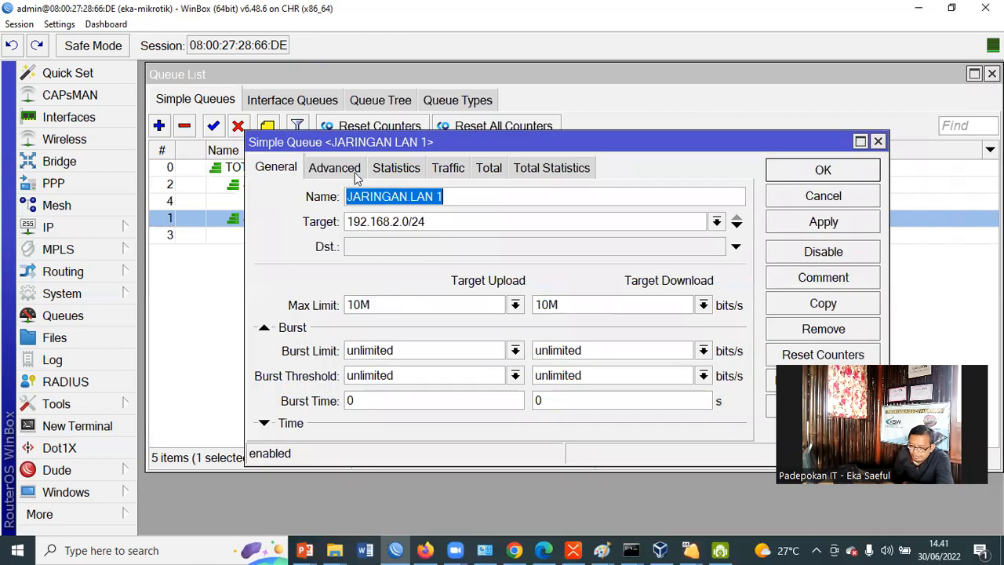
{"action": "left_click", "coordinate": [355, 174]}
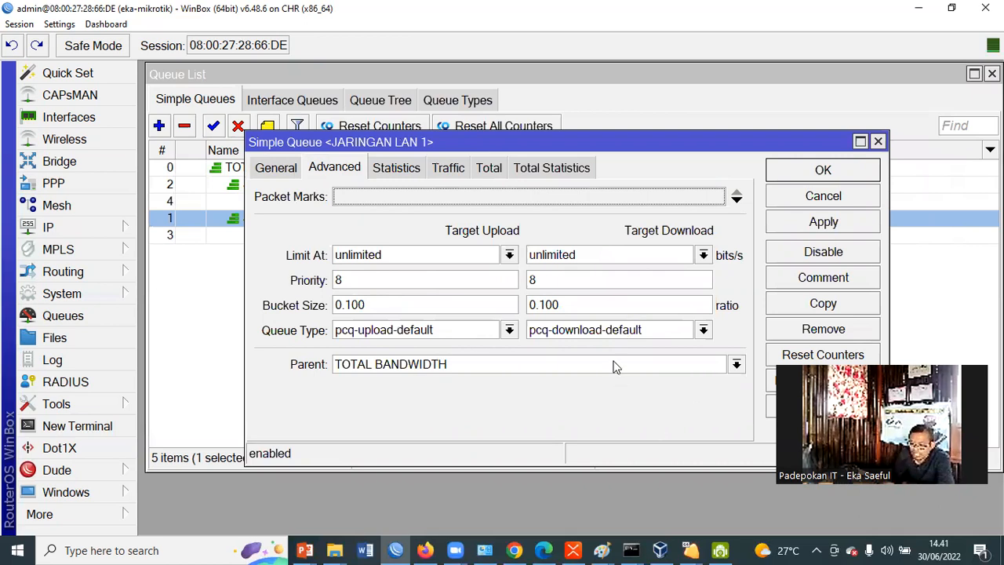
{"action": "left_click", "coordinate": [269, 171]}
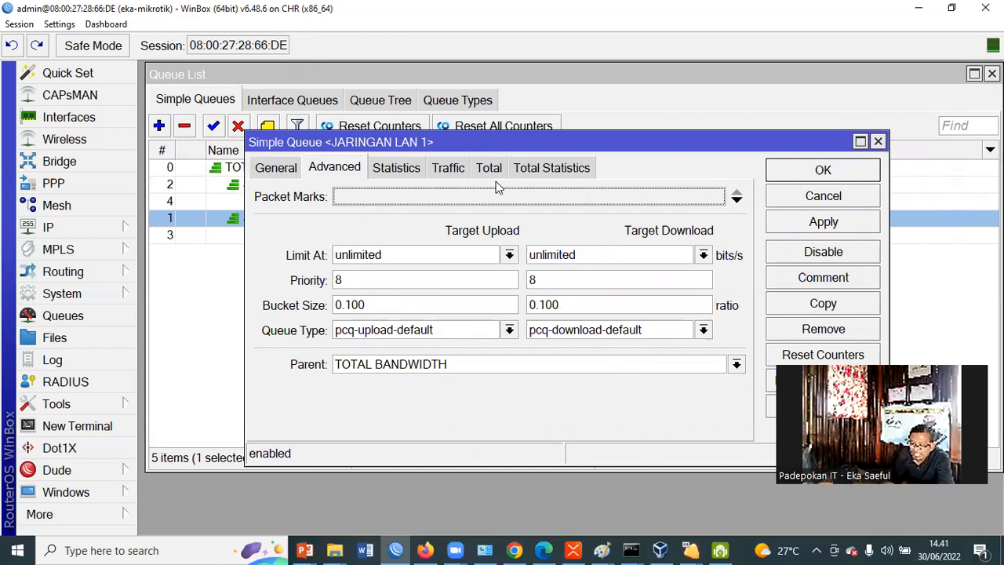
{"action": "double_click", "coordinate": [538, 305]}
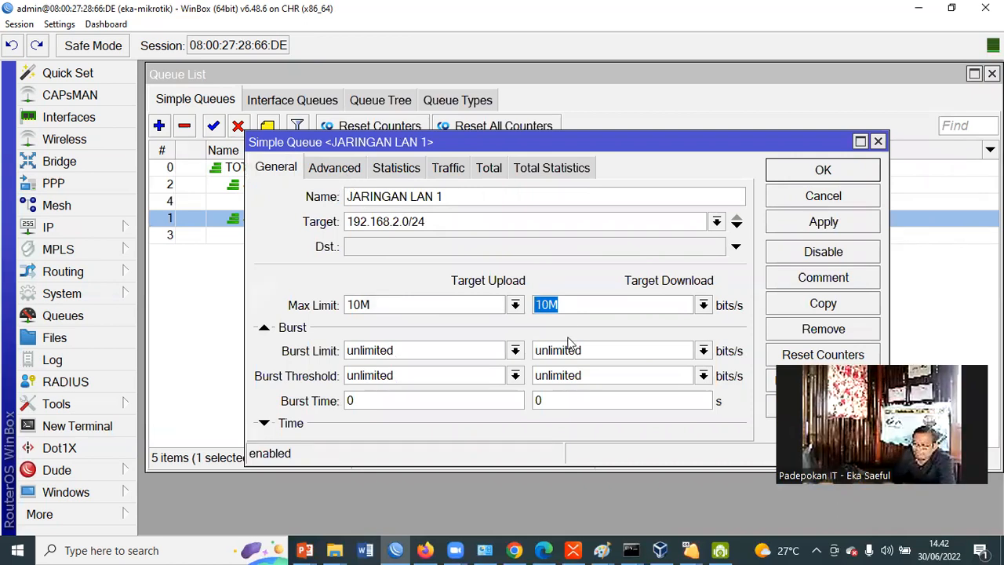
{"action": "left_click", "coordinate": [352, 164]}
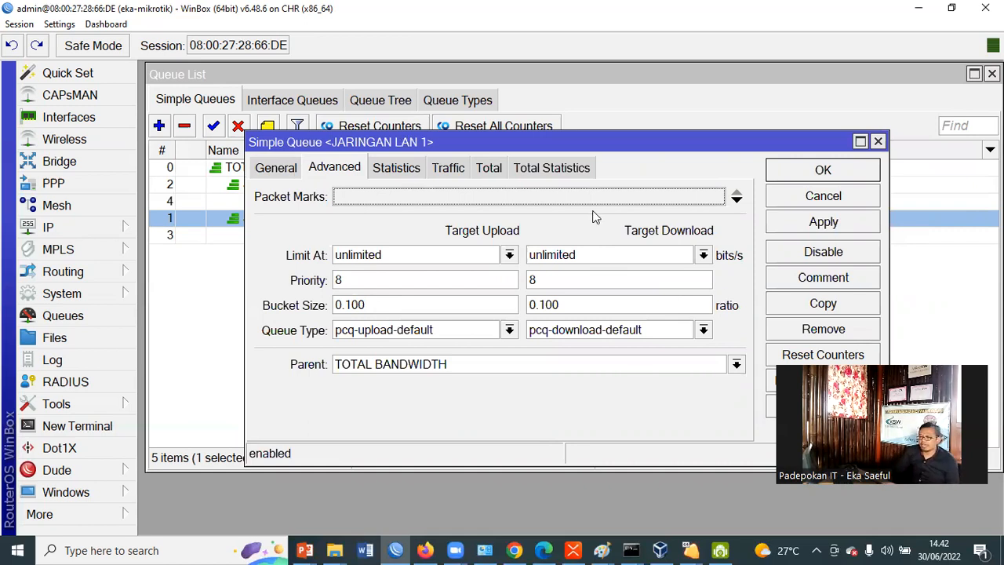
{"action": "left_click", "coordinate": [274, 168]}
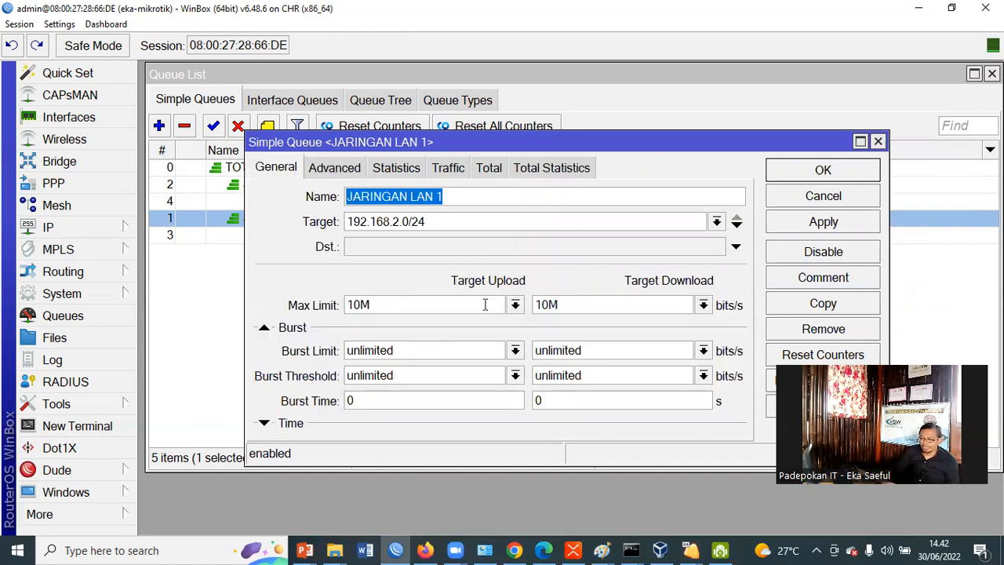
{"action": "key", "text": "Tab"}
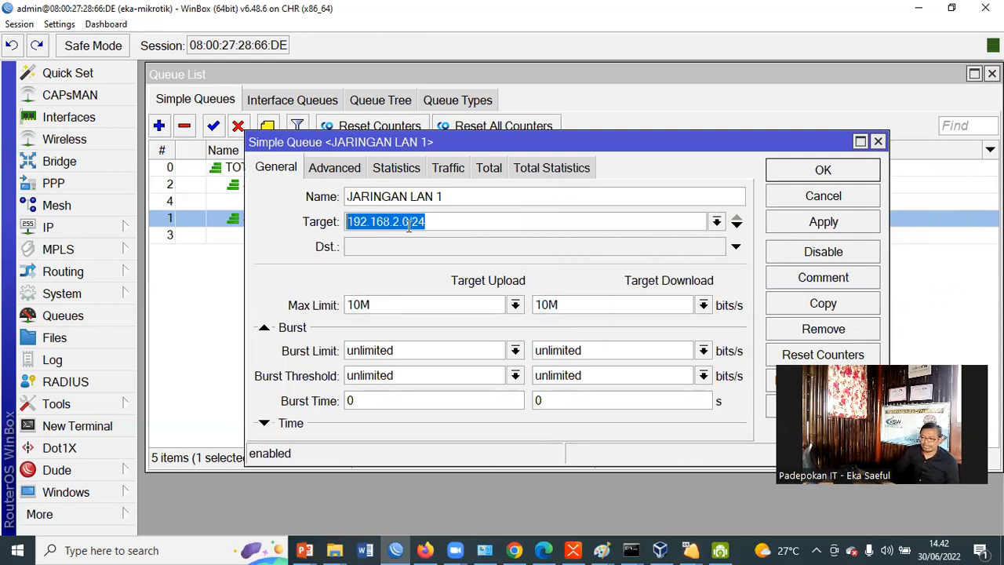
Set the JARINGAN LAN 1 queue's Limit At to 1M for both upload and download, save it, and recheck the saved values
{"action": "left_click", "coordinate": [355, 171]}
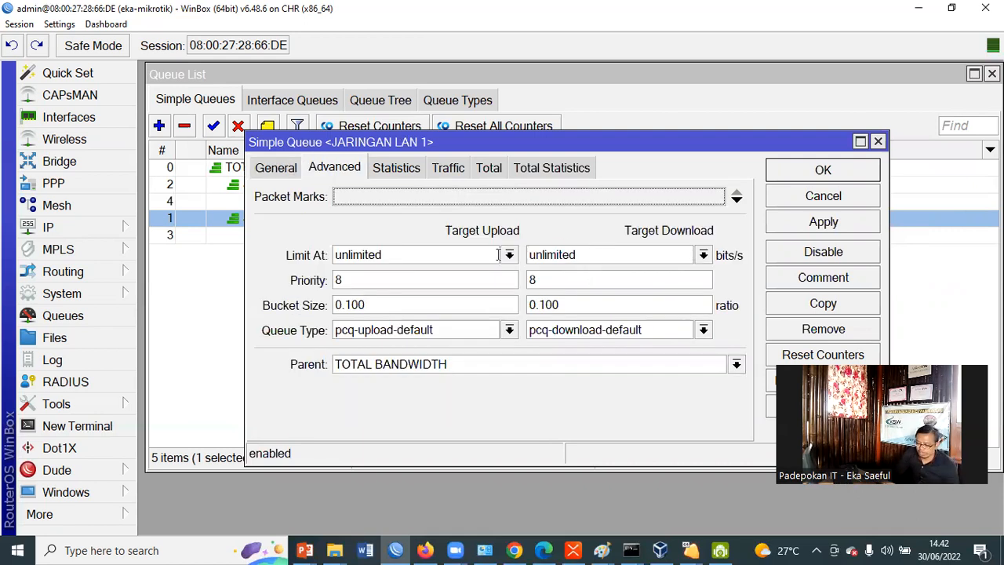
{"action": "double_click", "coordinate": [588, 254]}
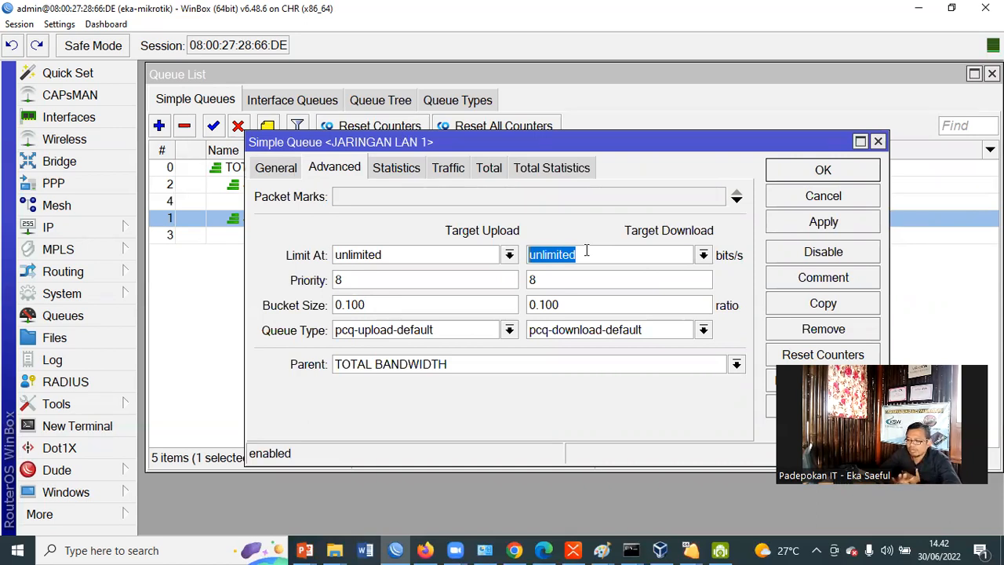
{"action": "type", "text": "1"}
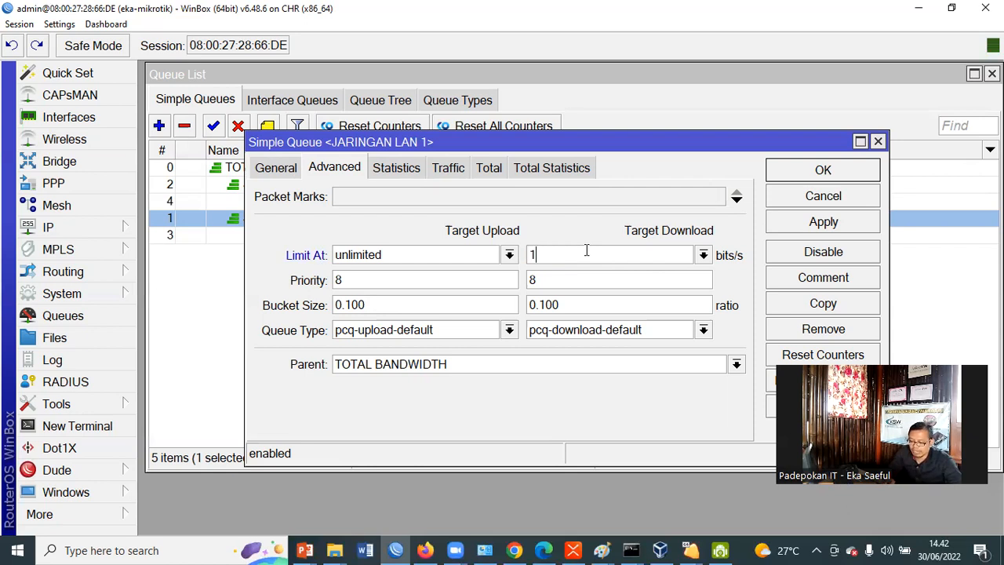
{"action": "type", "text": "m"}
{"action": "key", "text": "BackSpace"}
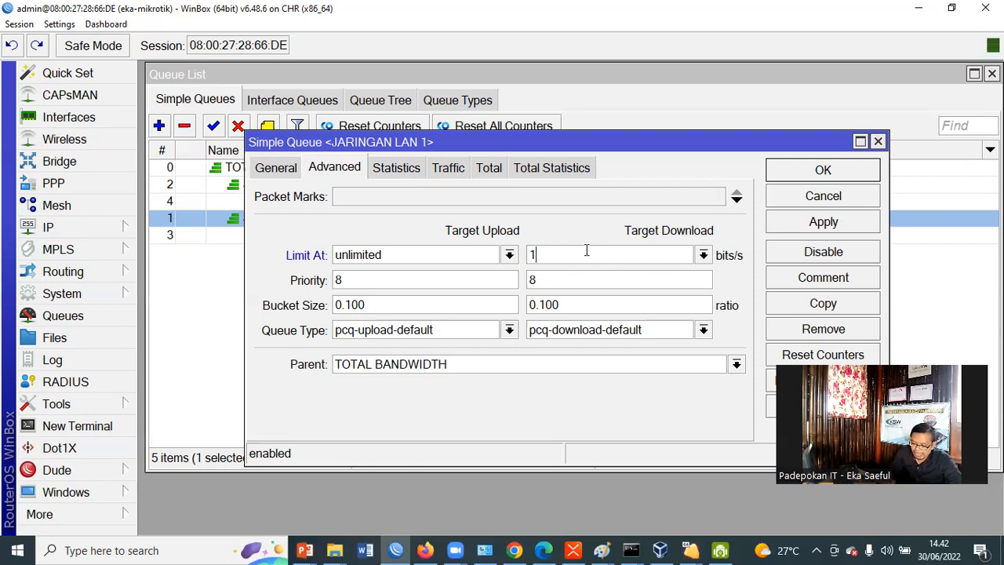
{"action": "type", "text": "M"}
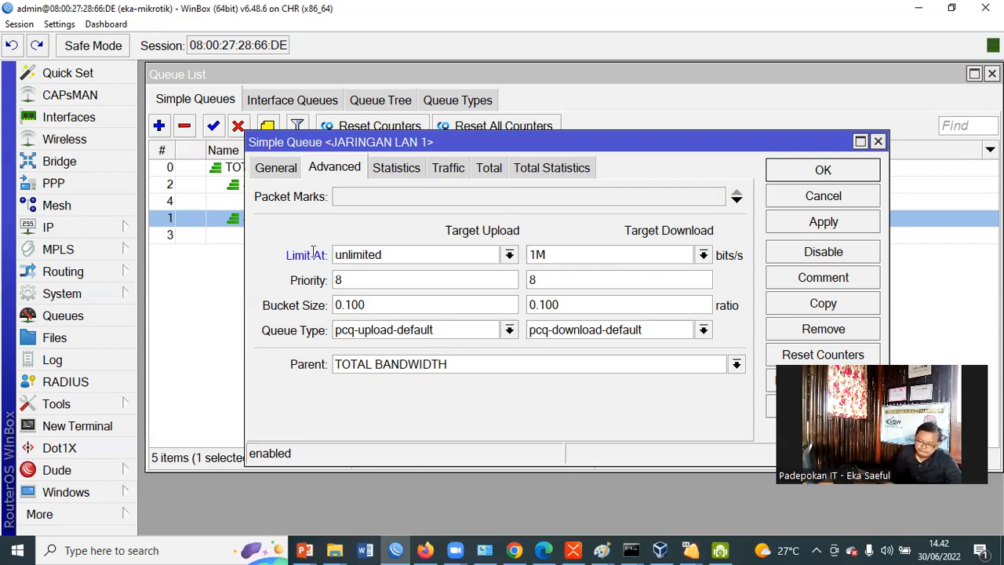
{"action": "key", "text": "shift+Tab"}
{"action": "type", "text": "1M"}
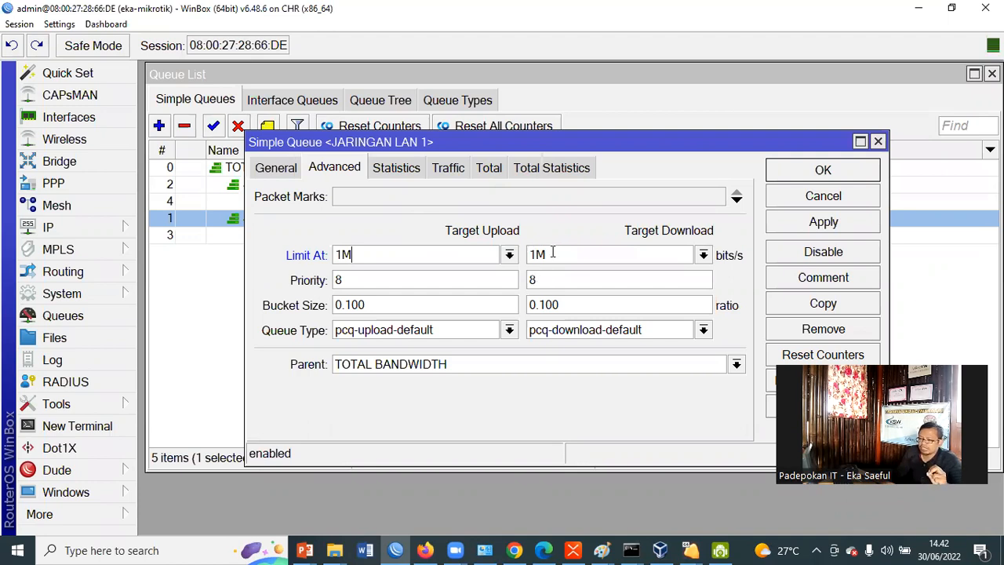
{"action": "left_click", "coordinate": [822, 172]}
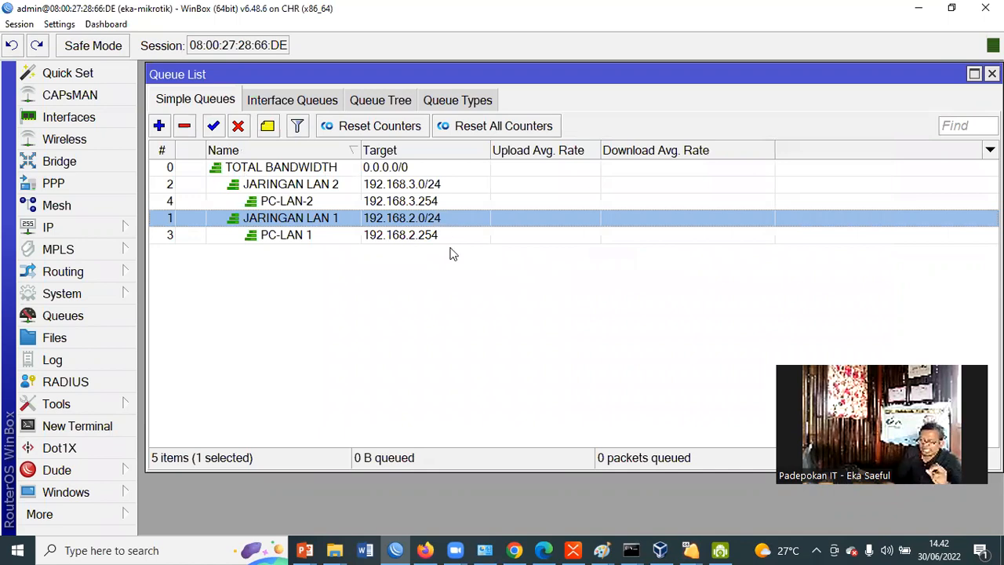
{"action": "double_click", "coordinate": [429, 217]}
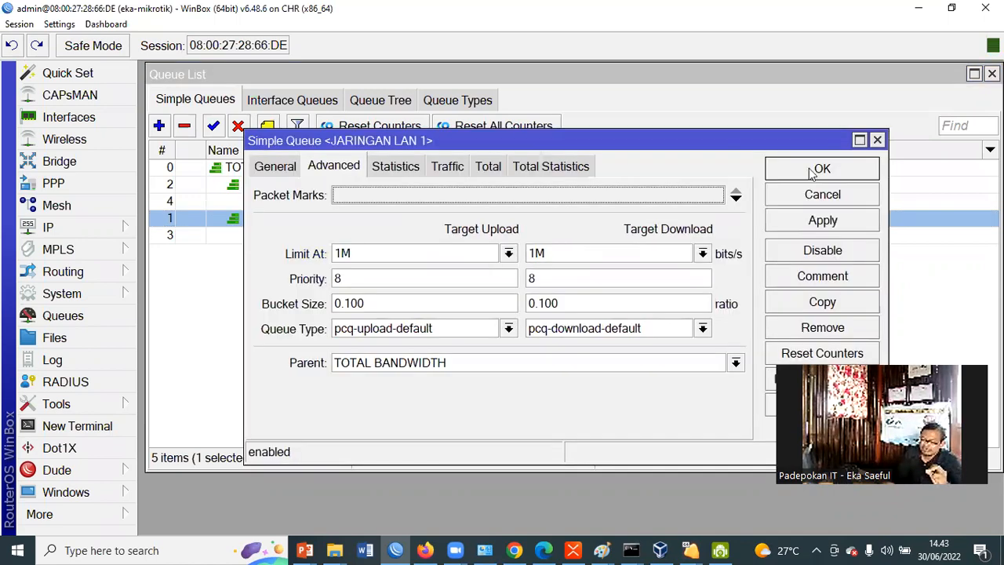
{"action": "key", "text": "Escape"}
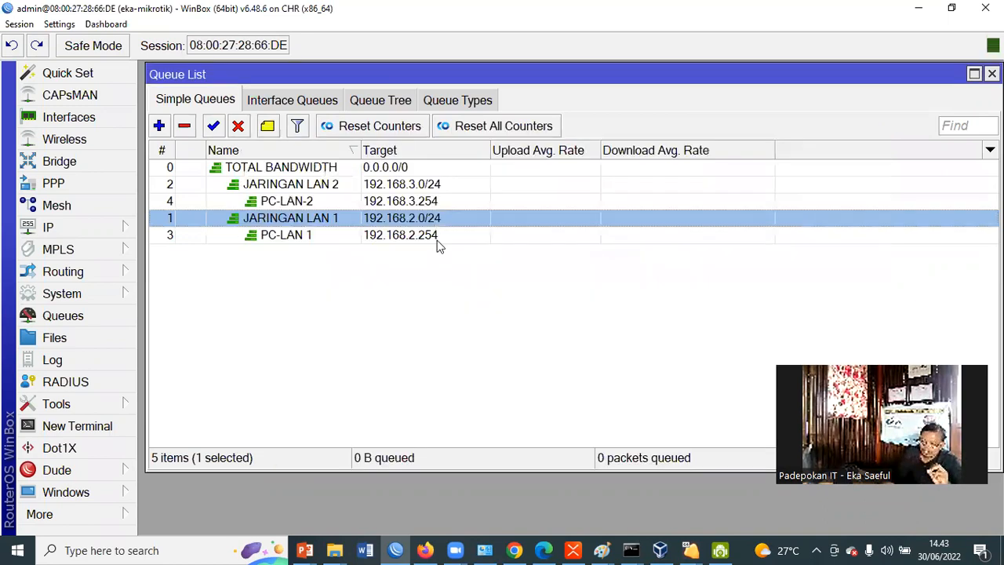
Set the PC-LAN 1 queue's Max Limit to 10M for both upload and download and save it
{"action": "double_click", "coordinate": [429, 234]}
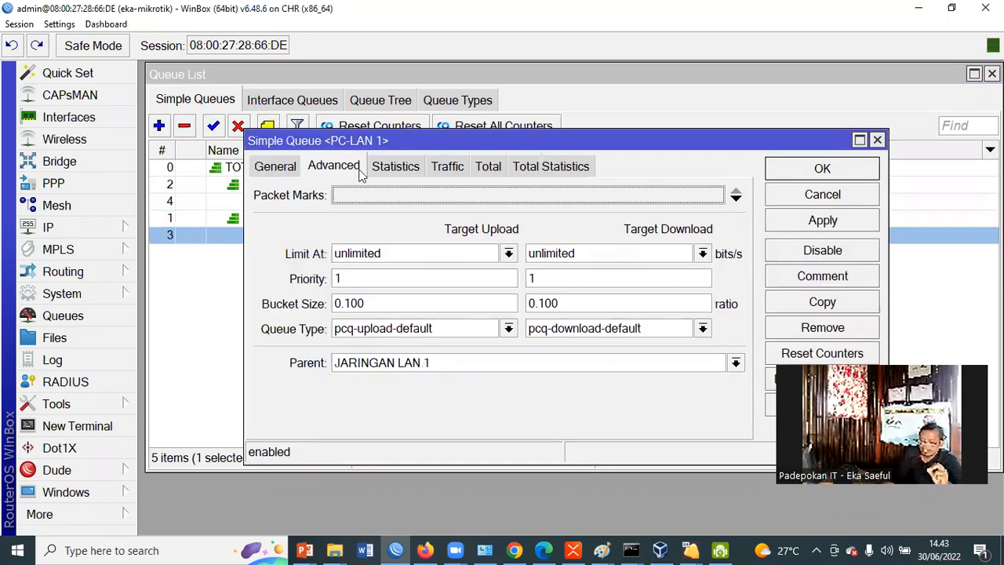
{"action": "left_click", "coordinate": [279, 169]}
{"action": "double_click", "coordinate": [540, 303]}
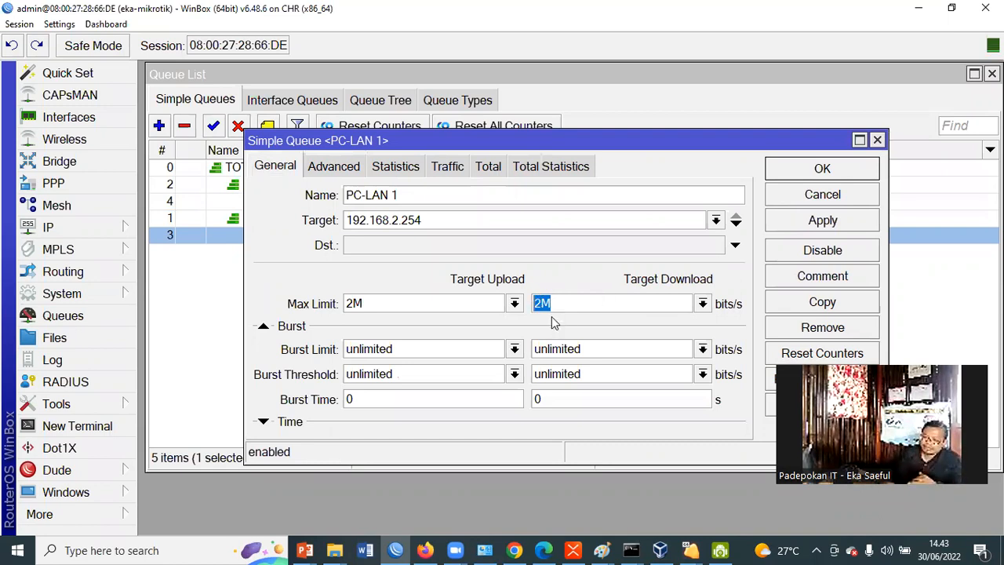
{"action": "type", "text": "10m"}
{"action": "key", "text": "BackSpace"}
{"action": "type", "text": "M"}
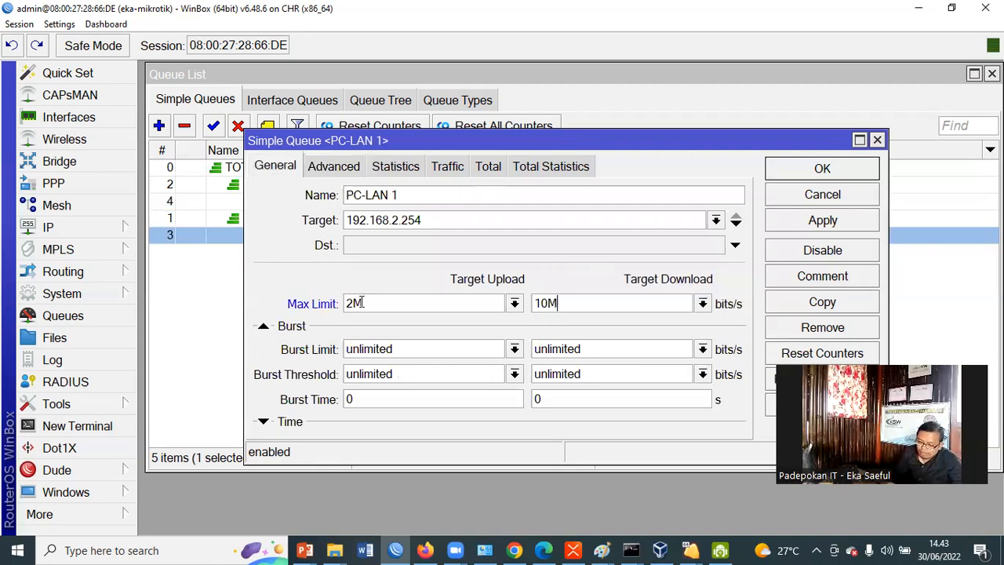
{"action": "key", "text": "shift+Tab"}
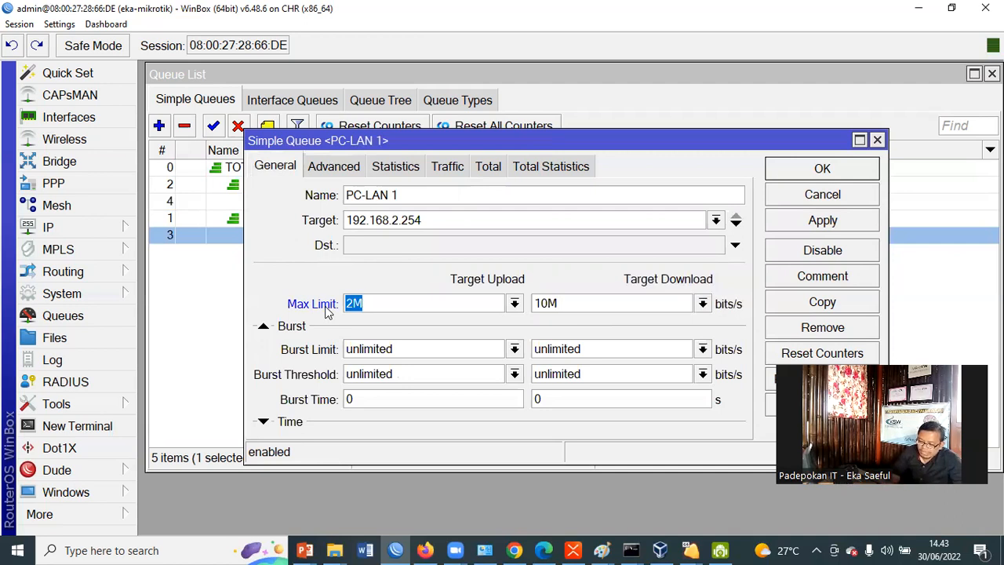
{"action": "type", "text": "10M"}
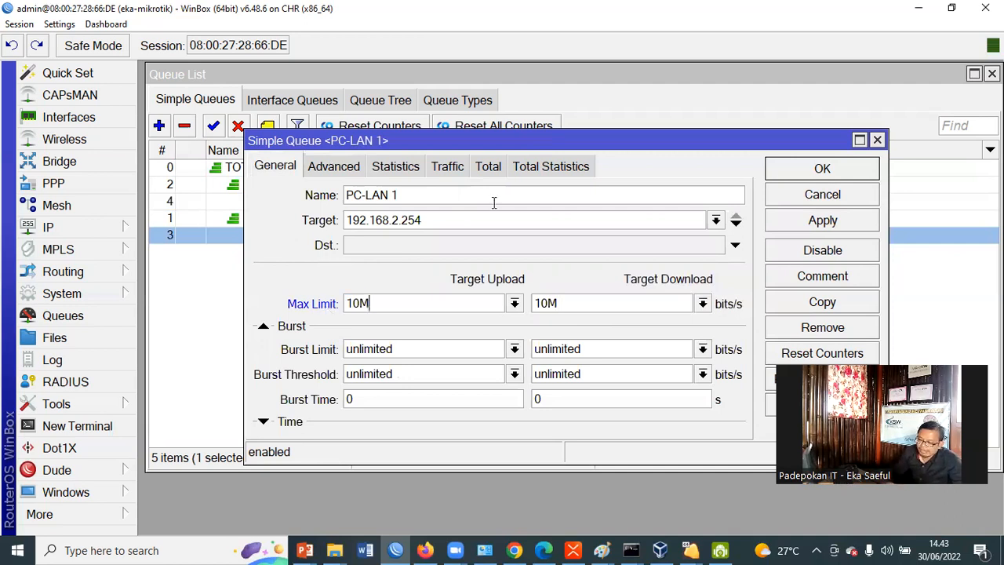
{"action": "left_click", "coordinate": [779, 194]}
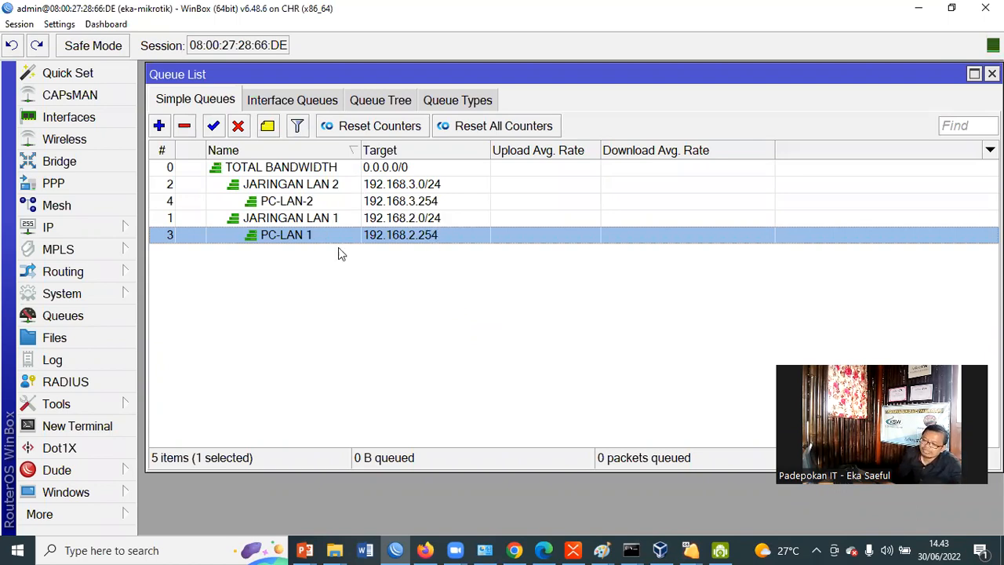
{"action": "double_click", "coordinate": [412, 235]}
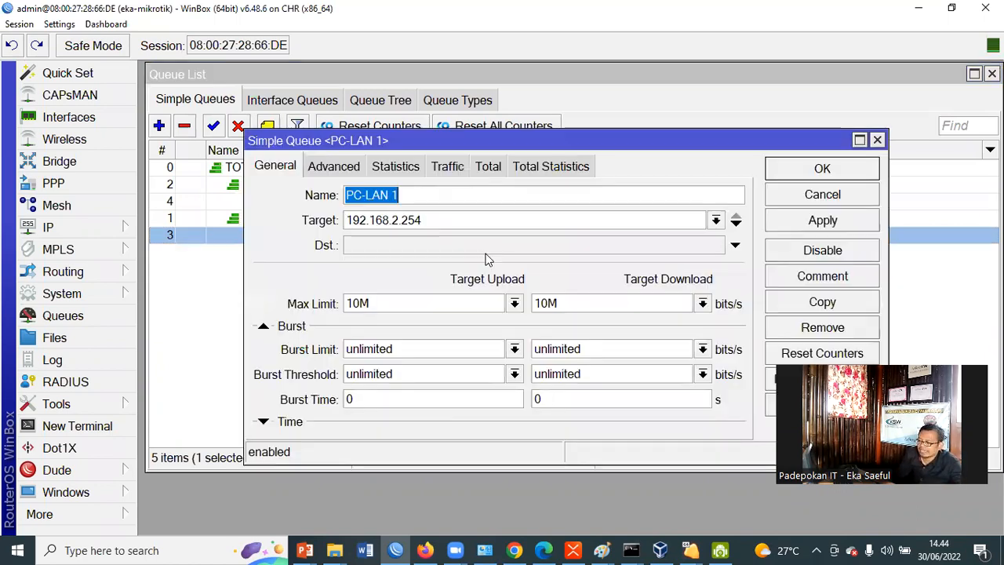
{"action": "double_click", "coordinate": [562, 303]}
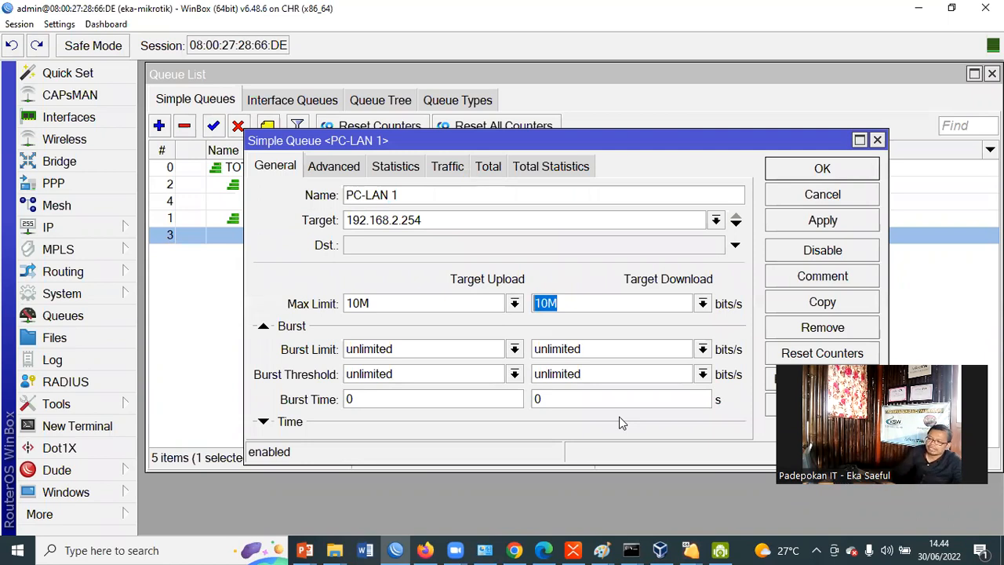
{"action": "left_click", "coordinate": [532, 306]}
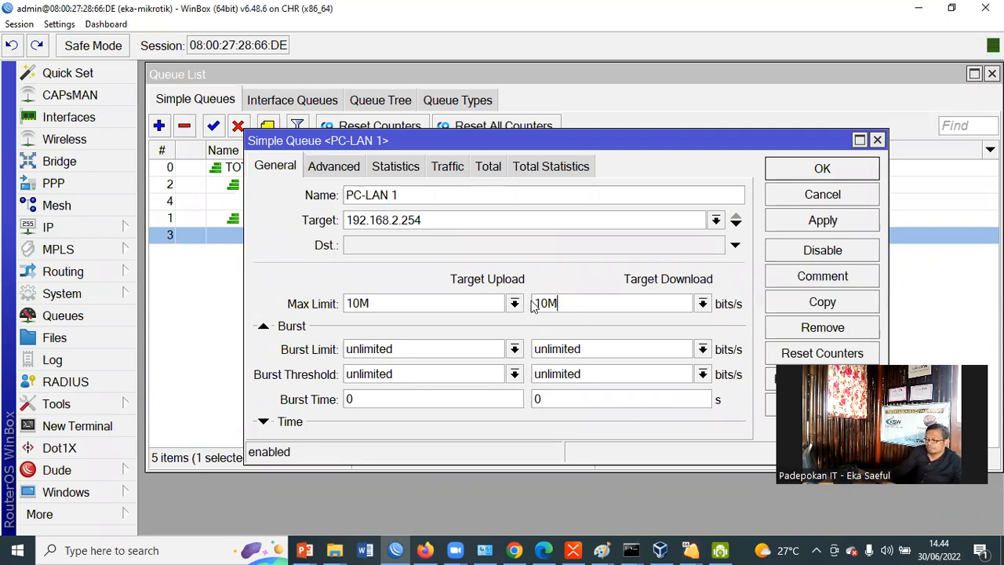
{"action": "left_click_drag", "start_coordinate": [576, 301], "coordinate": [522, 301]}
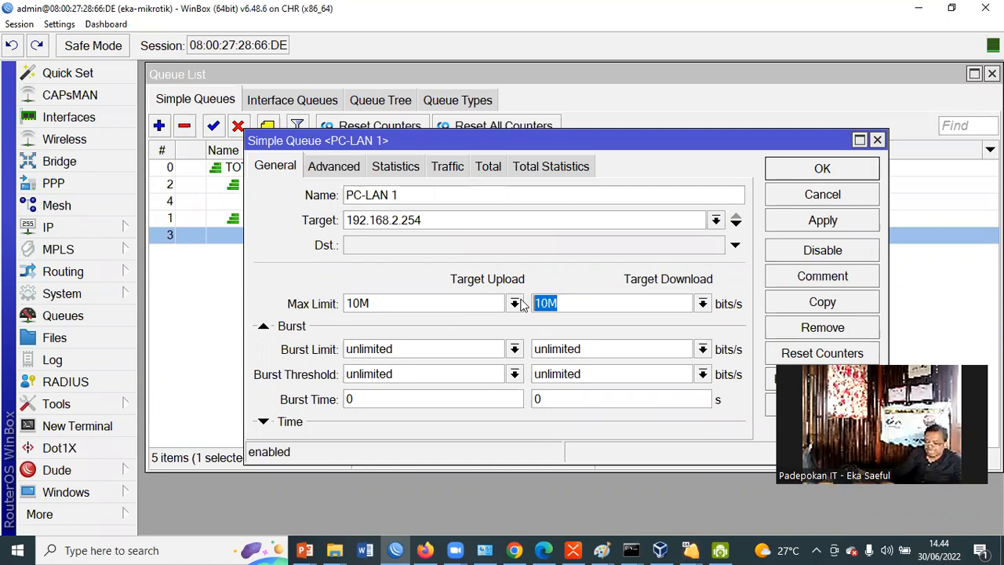
{"action": "type", "text": "2M"}
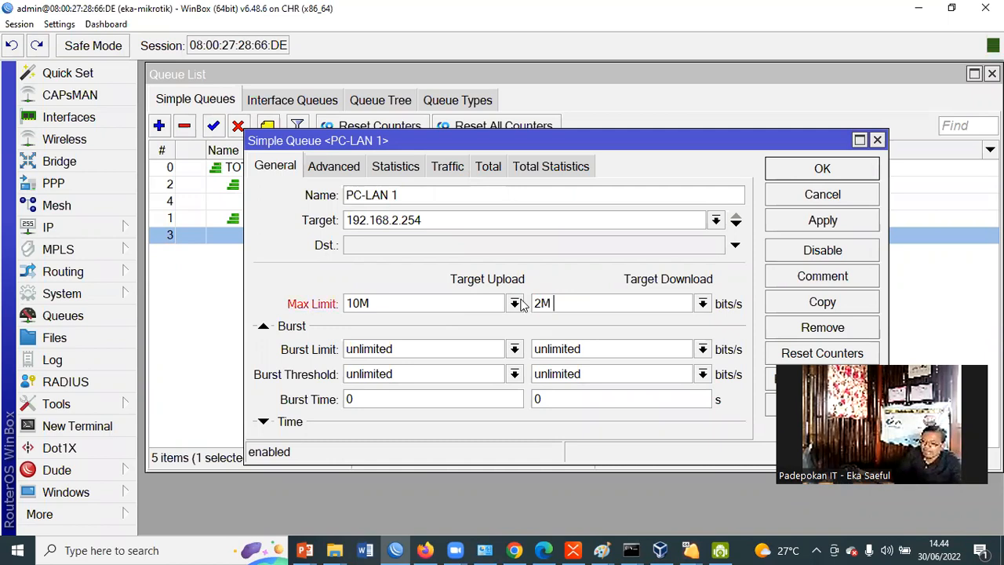
{"action": "left_click_drag", "start_coordinate": [403, 298], "coordinate": [313, 298]}
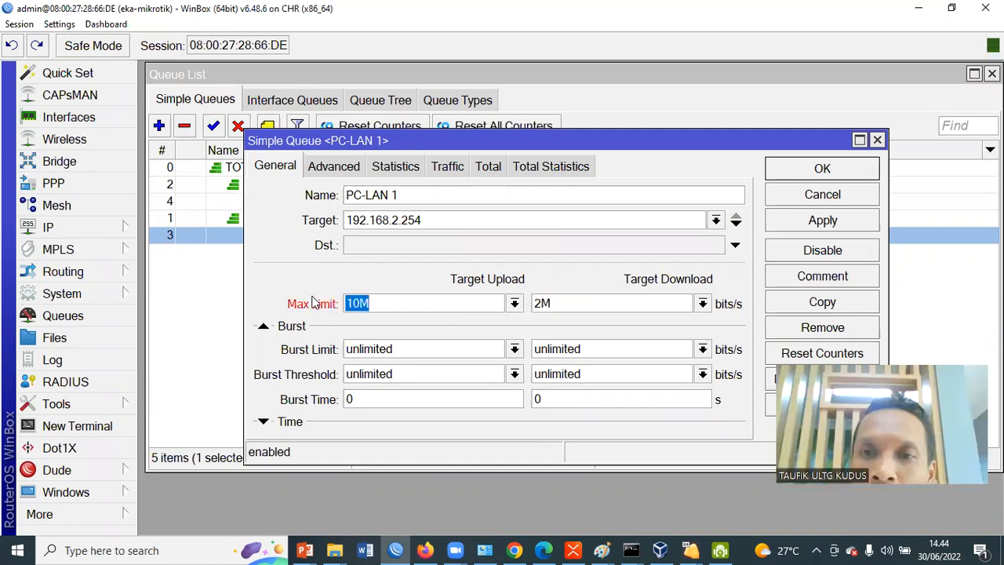
{"action": "type", "text": "2M"}
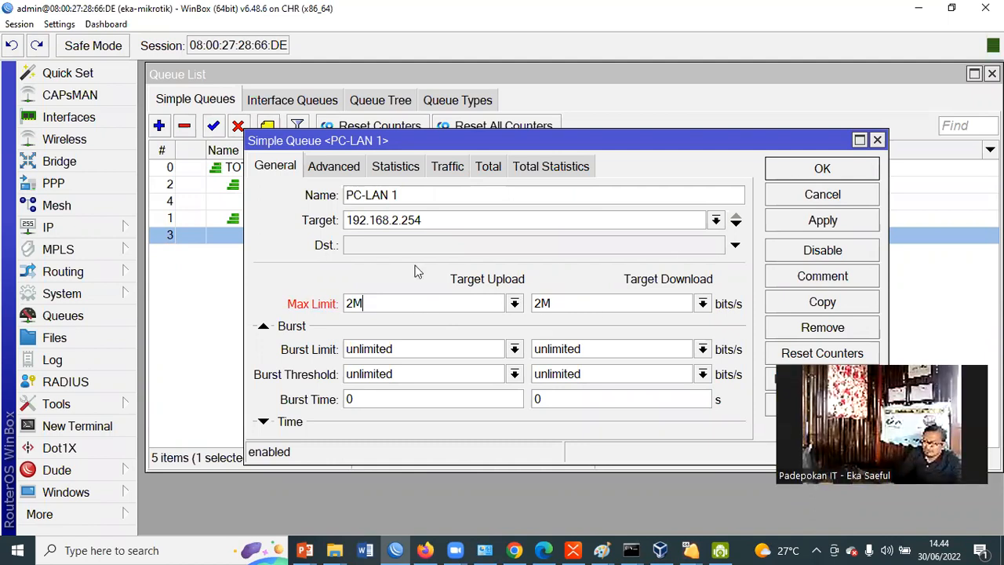
{"action": "left_click_drag", "start_coordinate": [385, 305], "coordinate": [331, 306]}
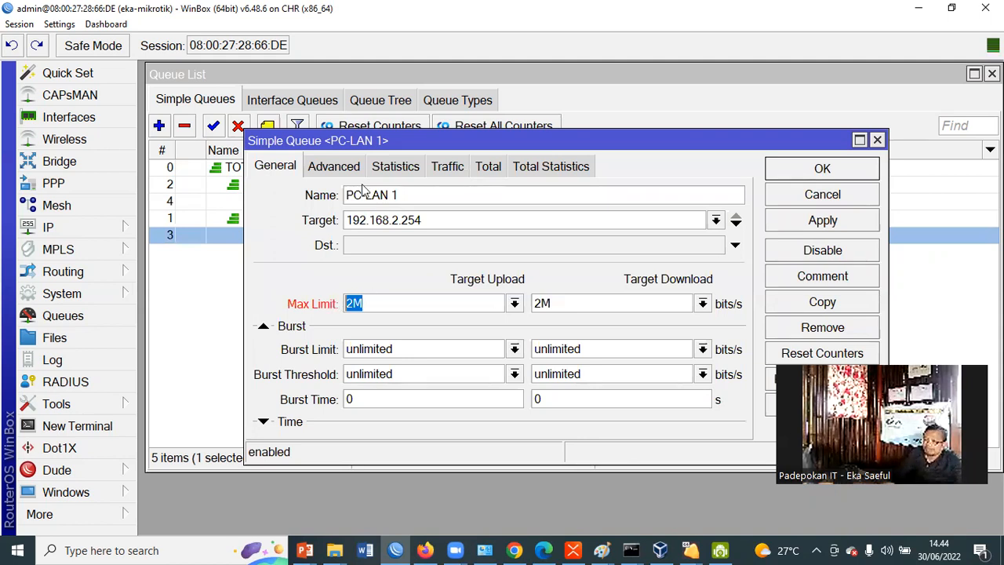
{"action": "left_click", "coordinate": [812, 202]}
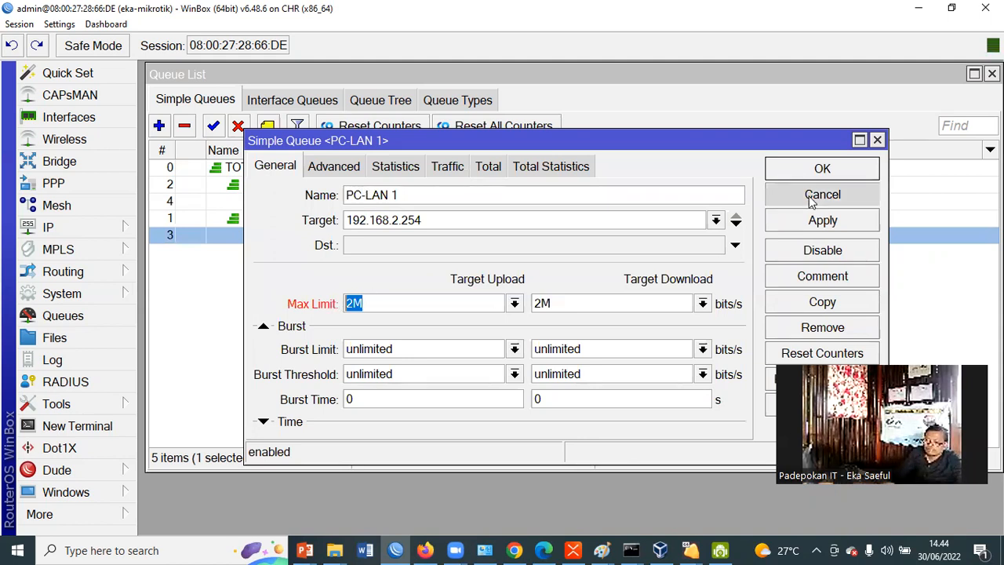
{"action": "left_click", "coordinate": [812, 201]}
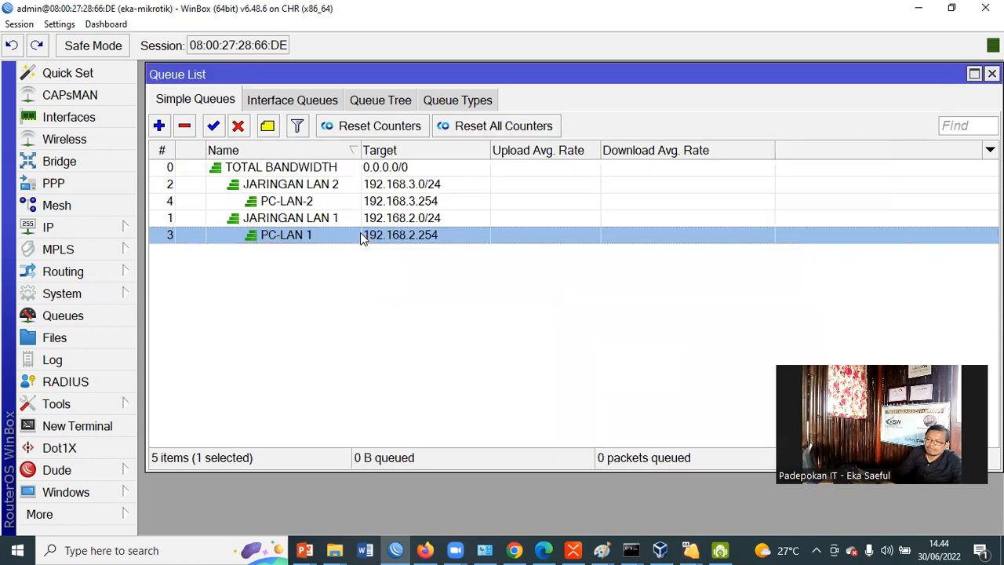
Reopen the JARINGAN LAN 1 queue and check its upload and download Limit At values
{"action": "double_click", "coordinate": [361, 234]}
{"action": "left_click", "coordinate": [334, 164]}
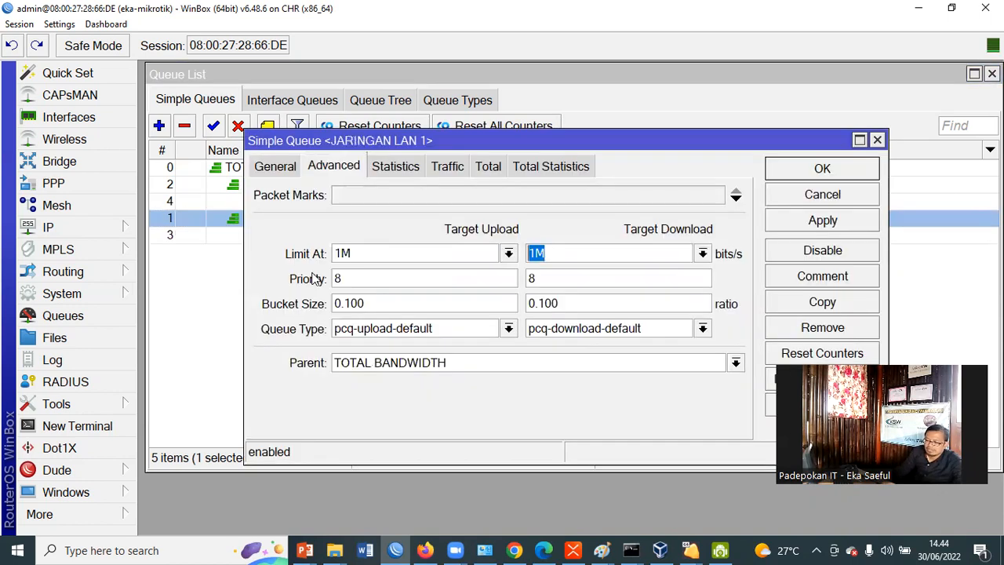
{"action": "left_click_drag", "start_coordinate": [342, 254], "coordinate": [330, 251]}
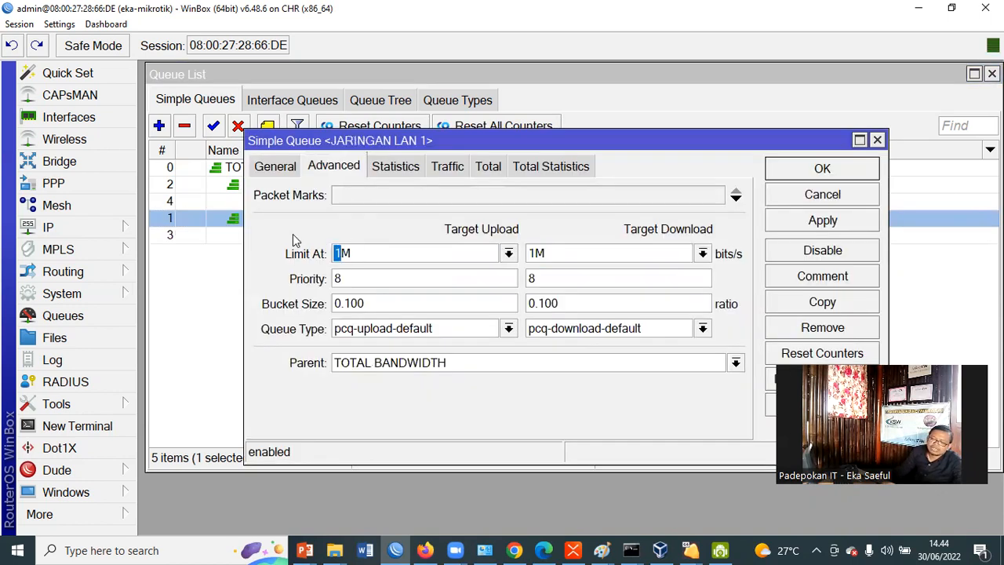
Review the JARINGAN LAN 1 queue's upload and download Max Limit values alongside its Limit At settings
{"action": "left_click", "coordinate": [274, 167]}
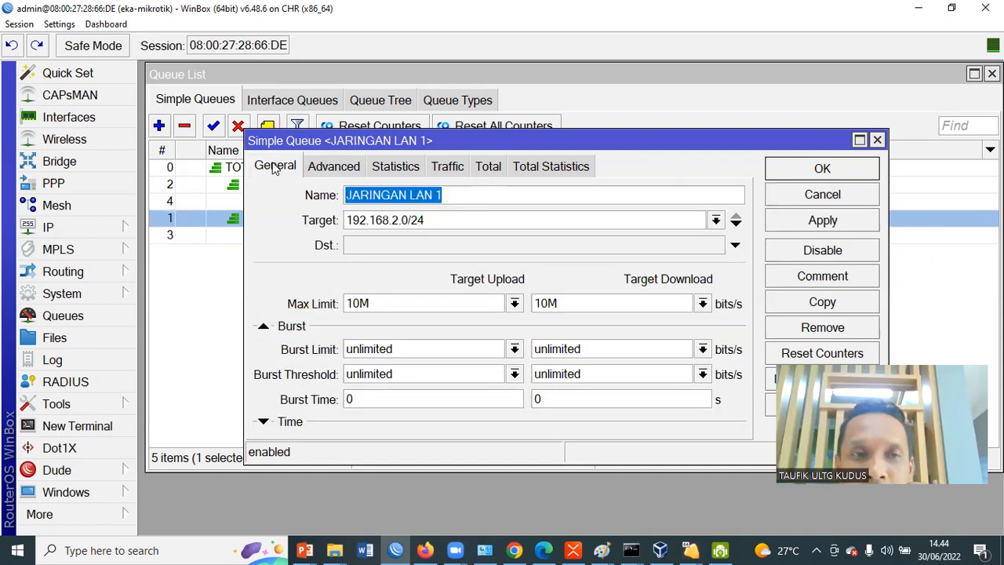
{"action": "left_click", "coordinate": [330, 170]}
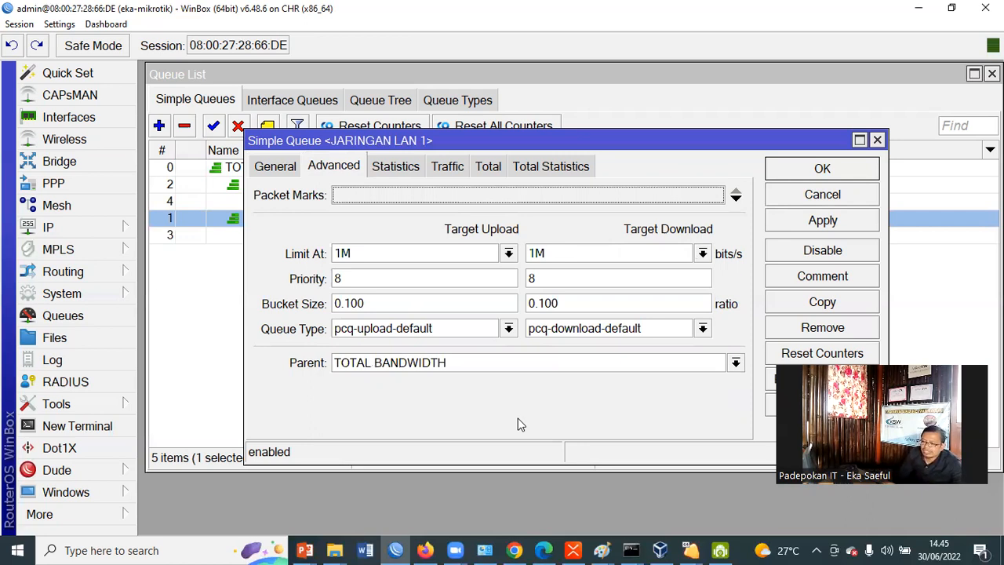
{"action": "left_click", "coordinate": [278, 168]}
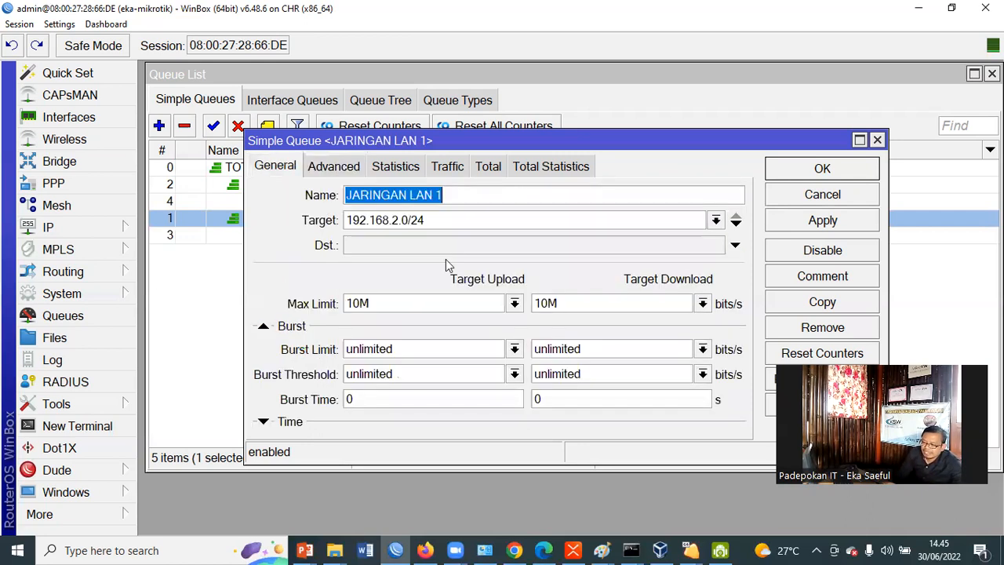
{"action": "double_click", "coordinate": [550, 303]}
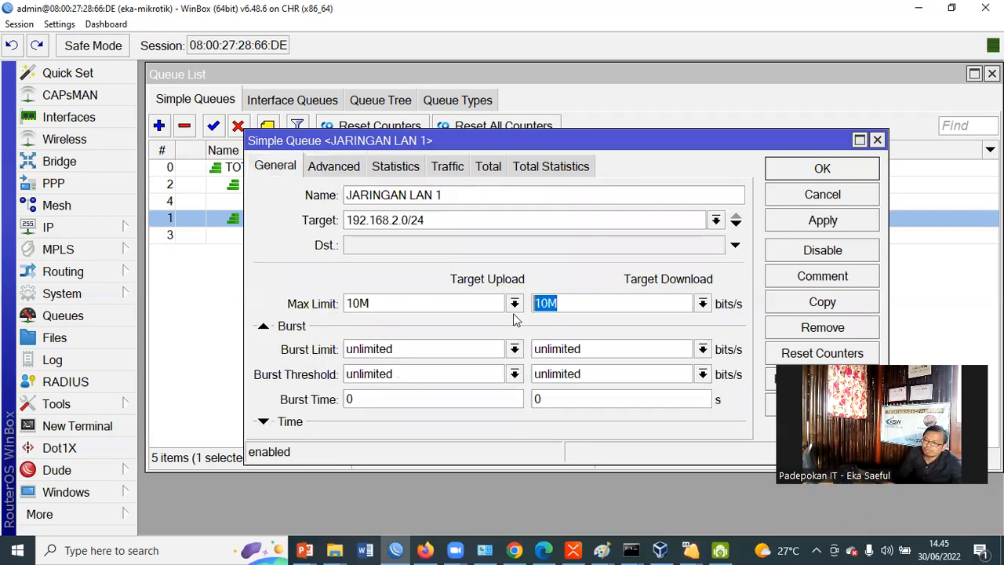
{"action": "double_click", "coordinate": [375, 308]}
{"action": "left_click", "coordinate": [335, 168]}
Try unlimited as the JARINGAN LAN 1 queue's Limit At for both upload and download, and discard the change
{"action": "double_click", "coordinate": [540, 253]}
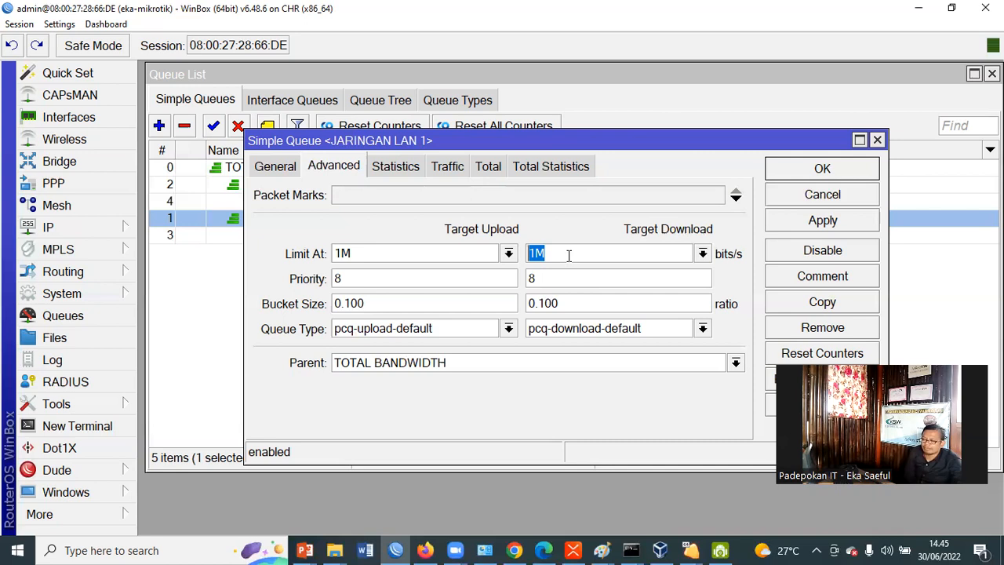
{"action": "left_click", "coordinate": [703, 254]}
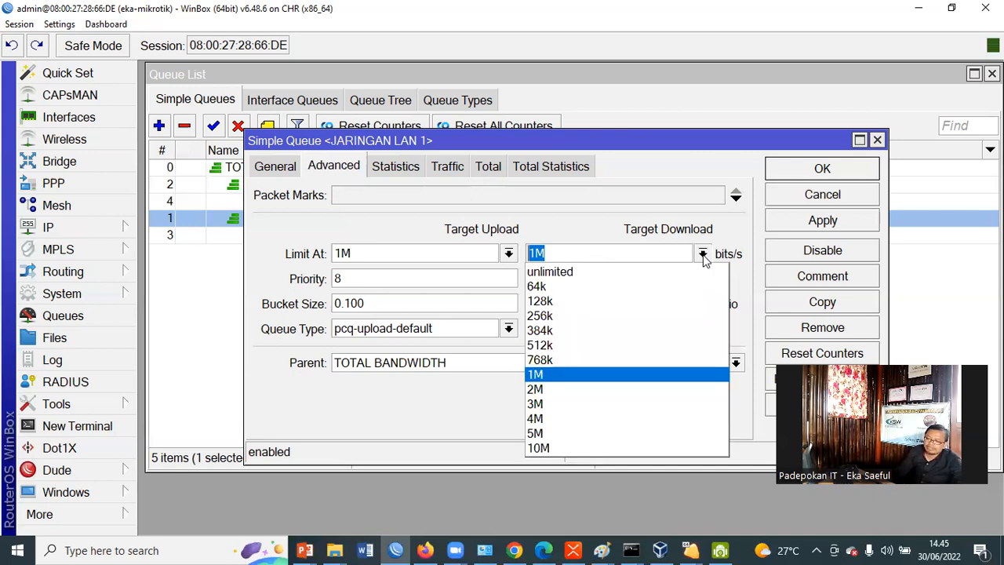
{"action": "left_click", "coordinate": [510, 254]}
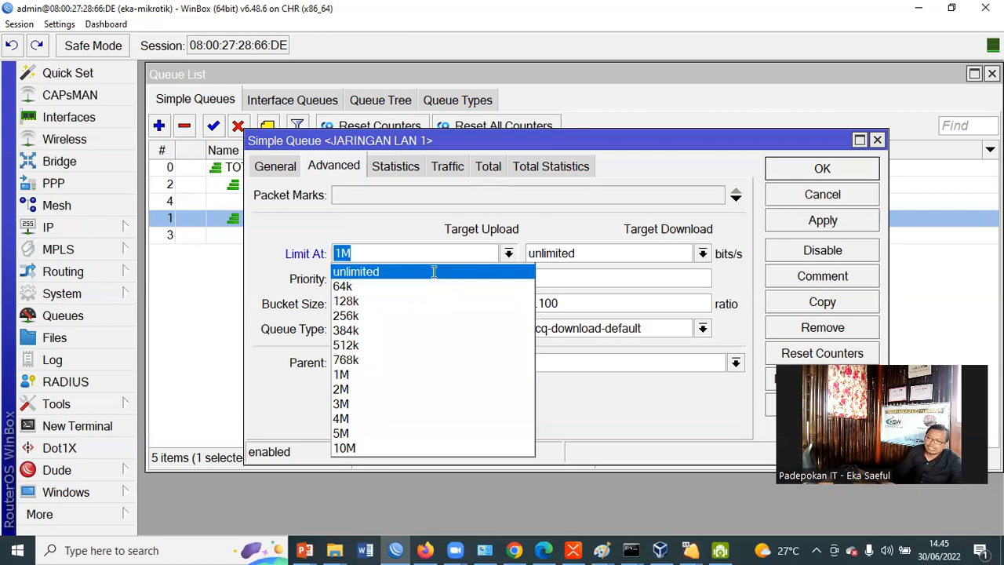
{"action": "key", "text": "Return"}
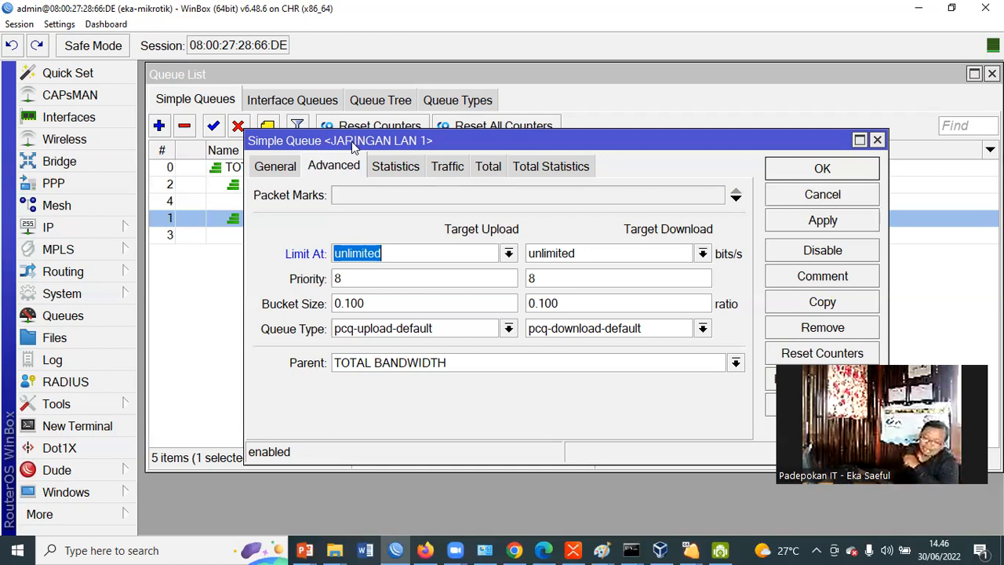
{"action": "left_click_drag", "start_coordinate": [379, 139], "coordinate": [303, 285]}
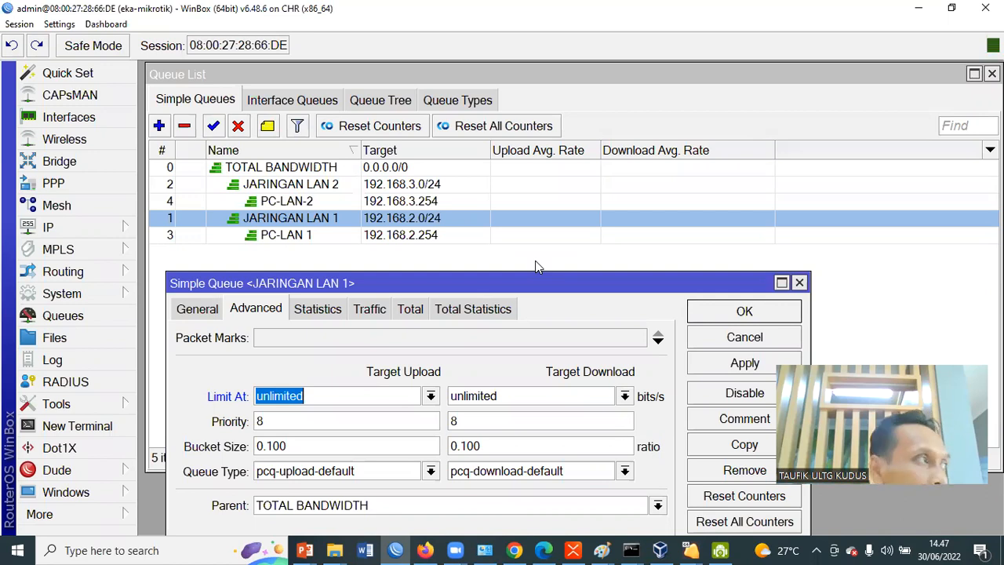
{"action": "left_click_drag", "start_coordinate": [560, 281], "coordinate": [628, 132]}
{"action": "left_click", "coordinate": [813, 188]}
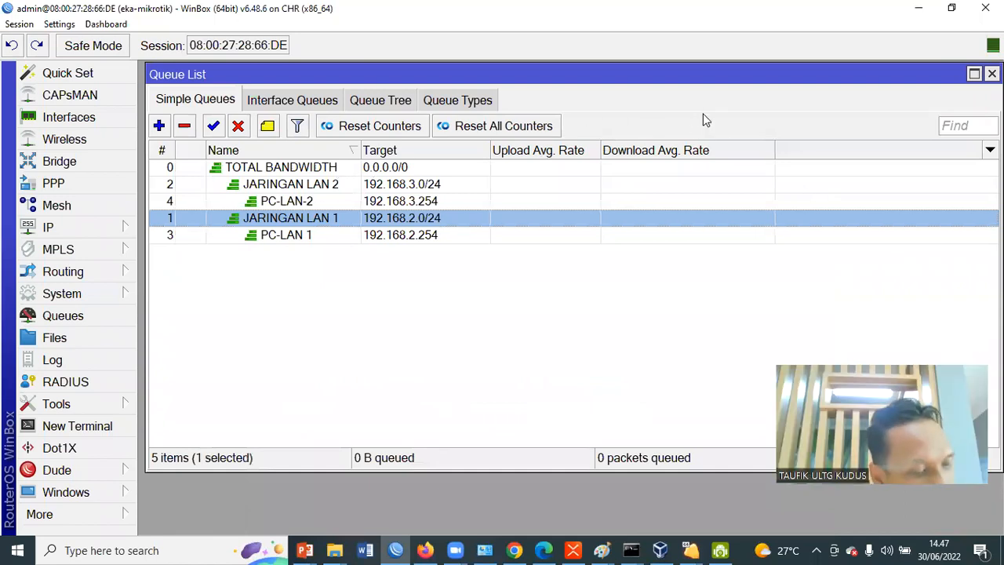
Select the PC-LAN 1 queue and switch to the User-Windows-1 virtual machine in VirtualBox
{"action": "left_click", "coordinate": [413, 238]}
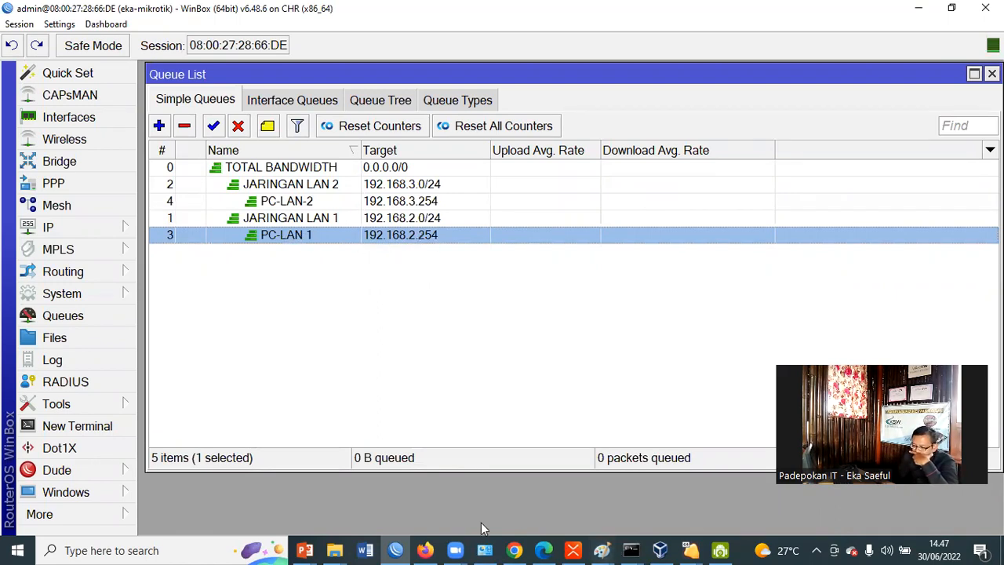
{"action": "left_click", "coordinate": [660, 550]}
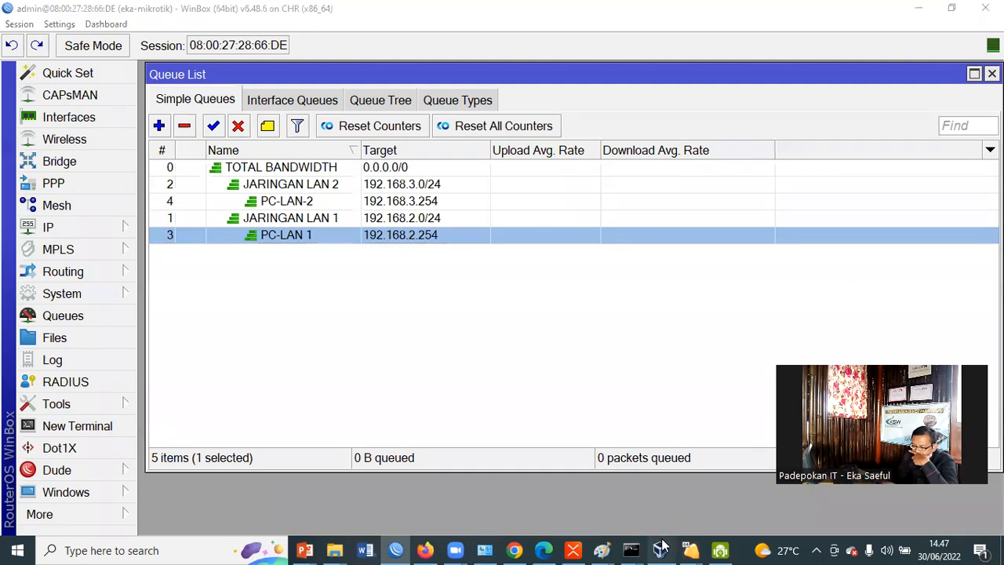
{"action": "left_click", "coordinate": [464, 50]}
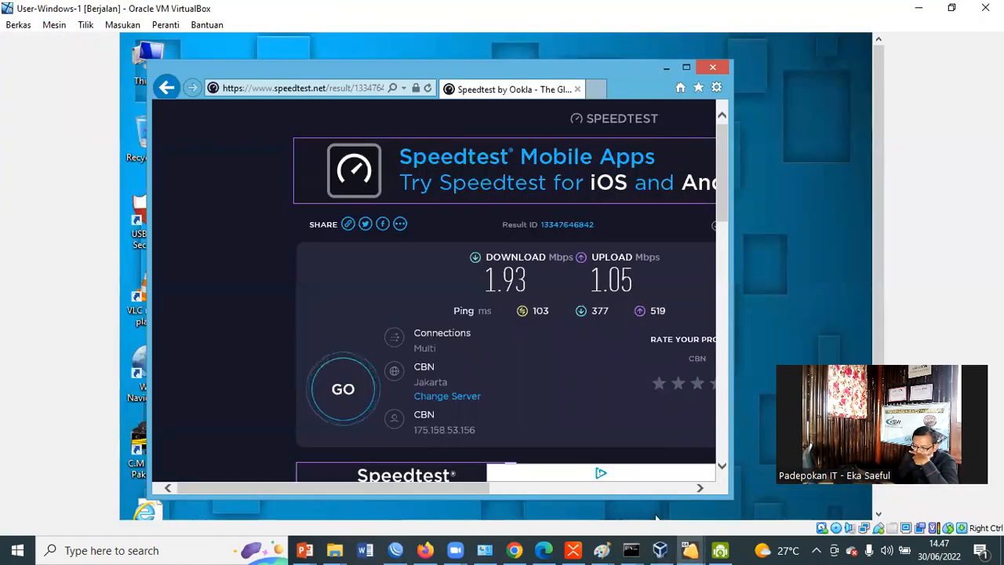
{"action": "left_click_drag", "start_coordinate": [721, 178], "coordinate": [730, 424]}
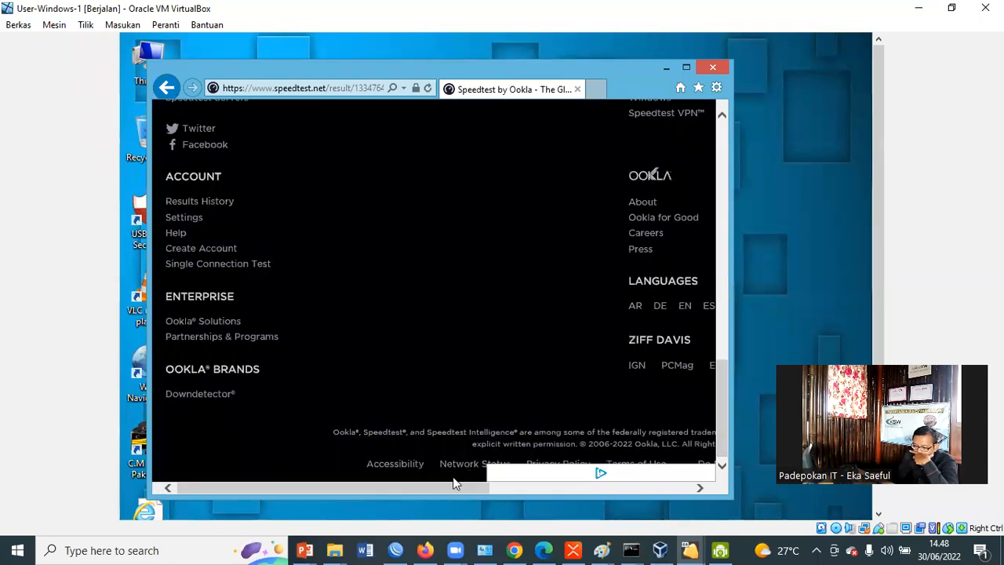
{"action": "left_click_drag", "start_coordinate": [454, 483], "coordinate": [568, 486]}
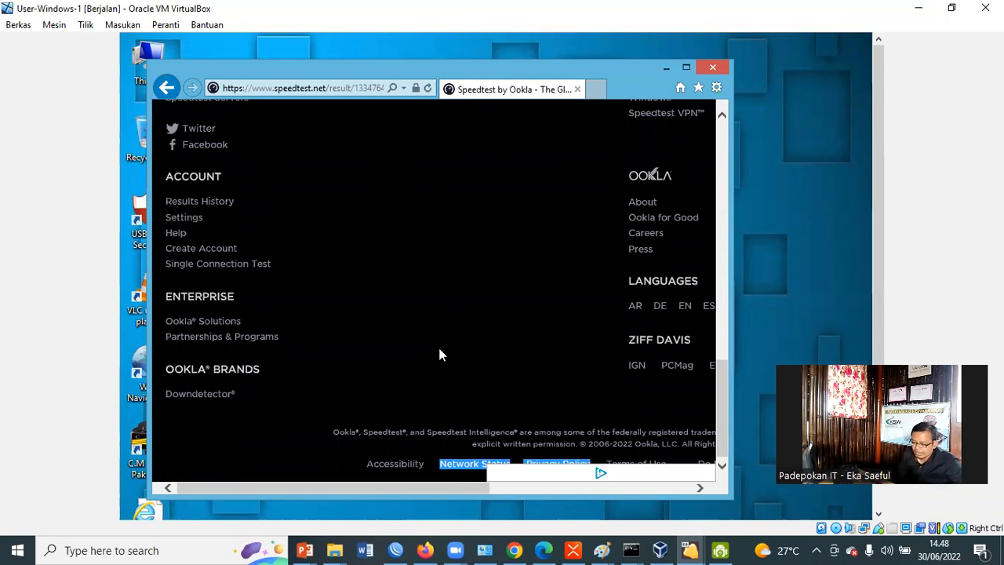
{"action": "left_click", "coordinate": [493, 243]}
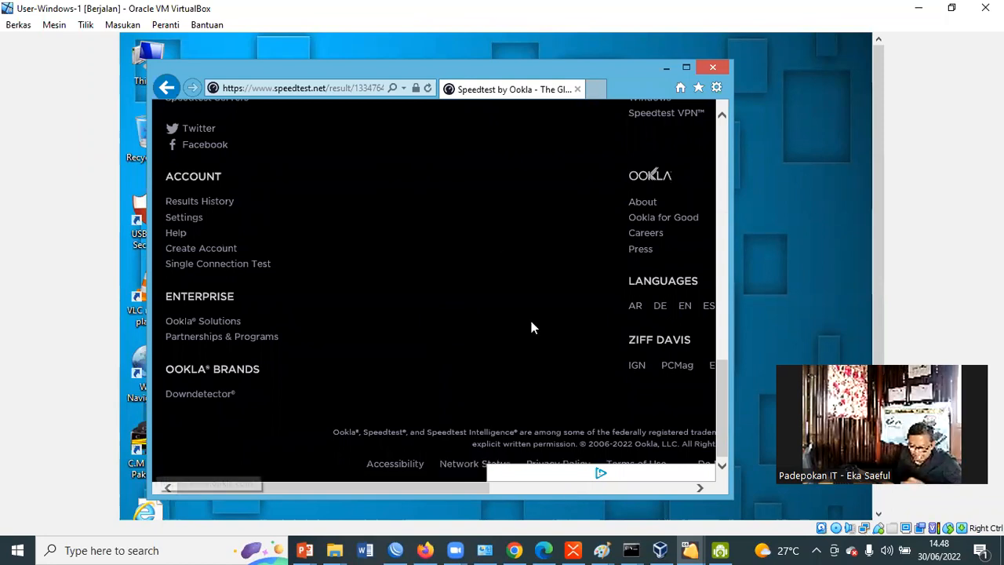
{"action": "key", "text": "super+r"}
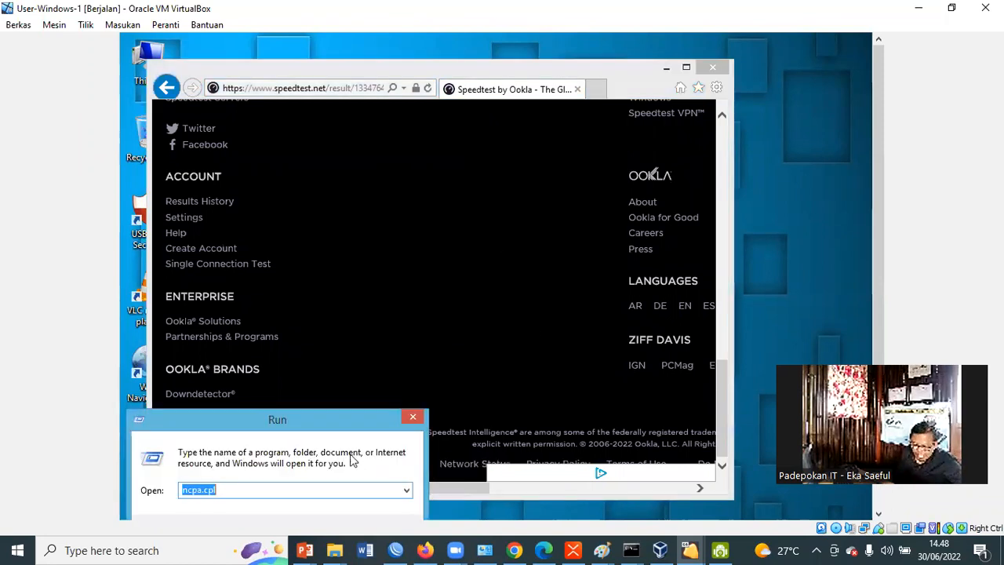
{"action": "left_click_drag", "start_coordinate": [352, 400], "coordinate": [473, 227]}
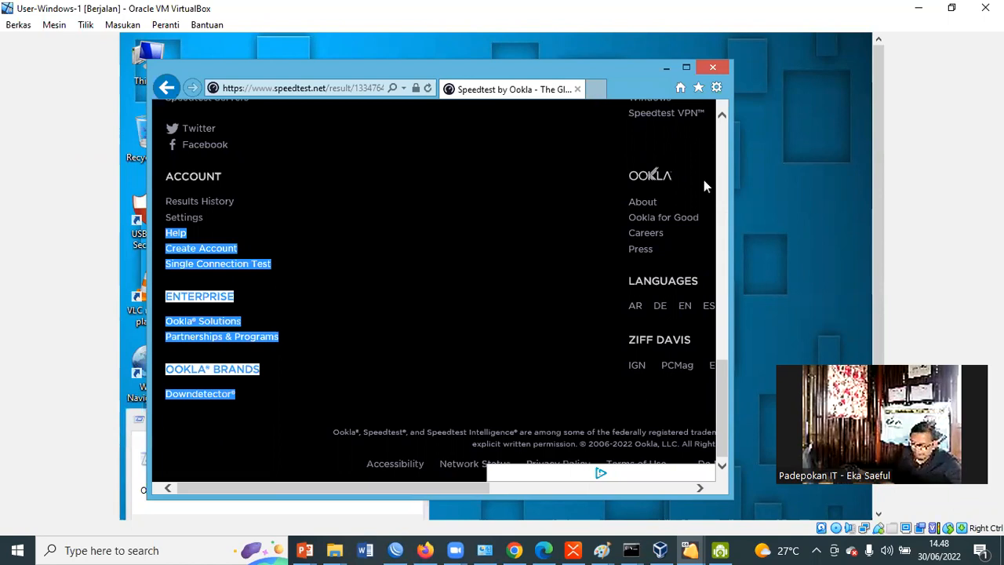
{"action": "scroll", "coordinate": [710, 266], "scroll_direction": "up", "scroll_amount": 5}
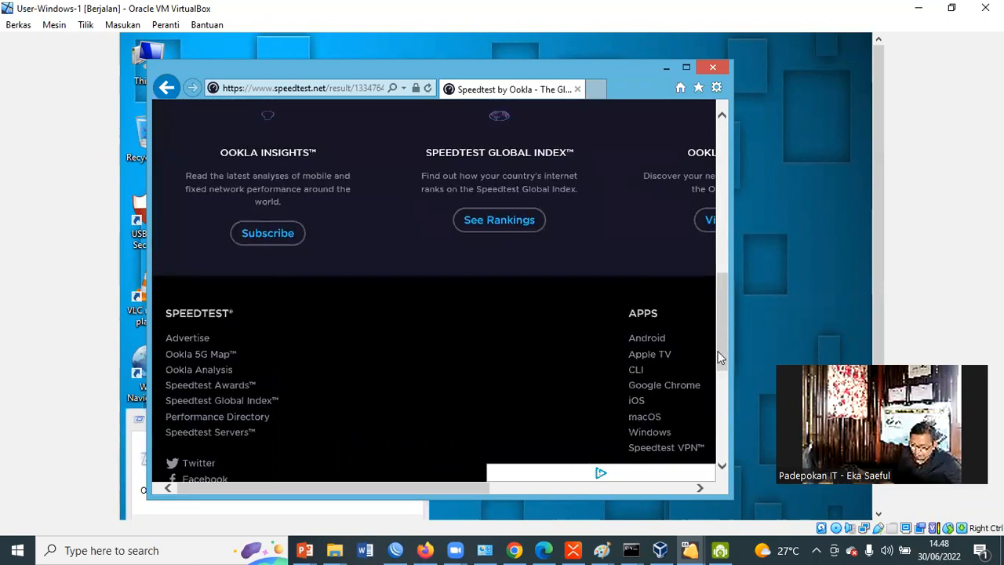
{"action": "scroll", "coordinate": [720, 357], "scroll_direction": "down", "scroll_amount": 2}
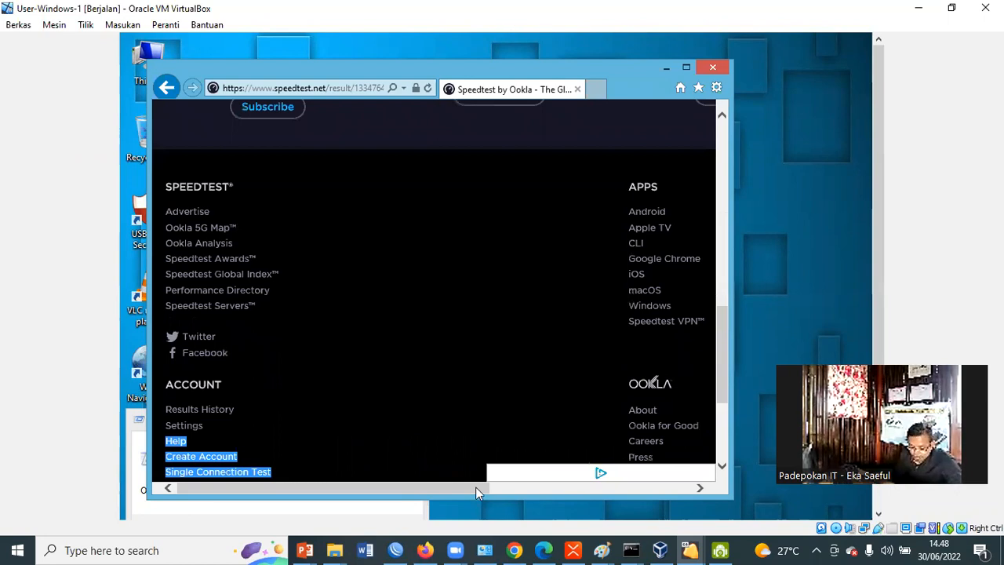
Run ncpa.cpl in the virtual machine to open Network Connections, and check the Ethernet adapter's IPv4 address in its connection details
{"action": "key", "text": "super+r"}
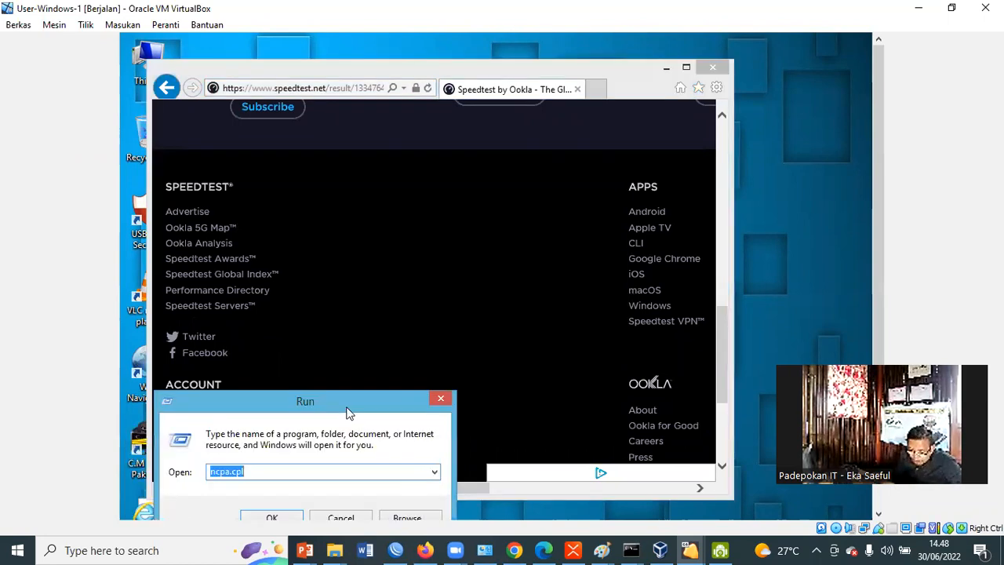
{"action": "left_click_drag", "start_coordinate": [349, 414], "coordinate": [457, 269]}
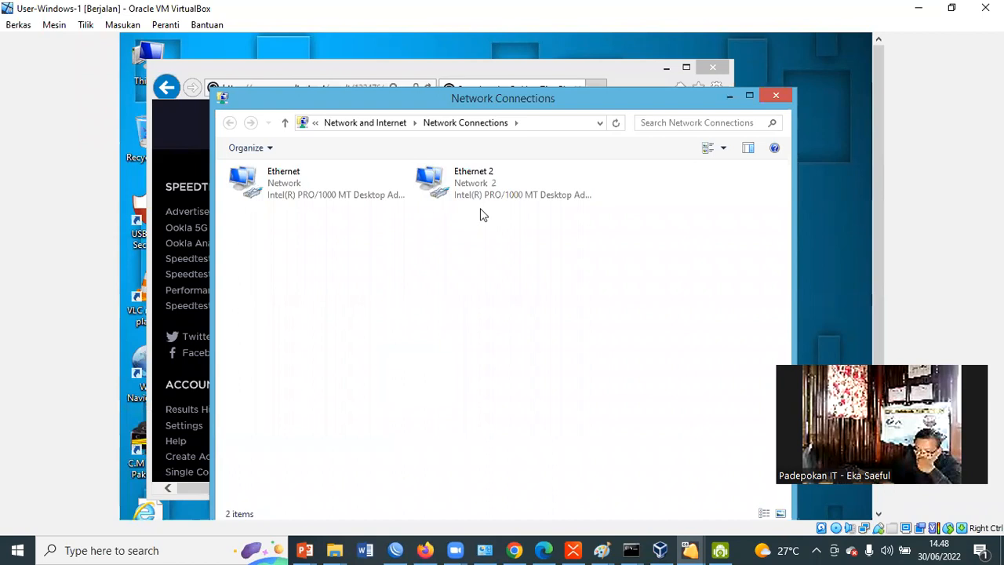
{"action": "left_click", "coordinate": [288, 196]}
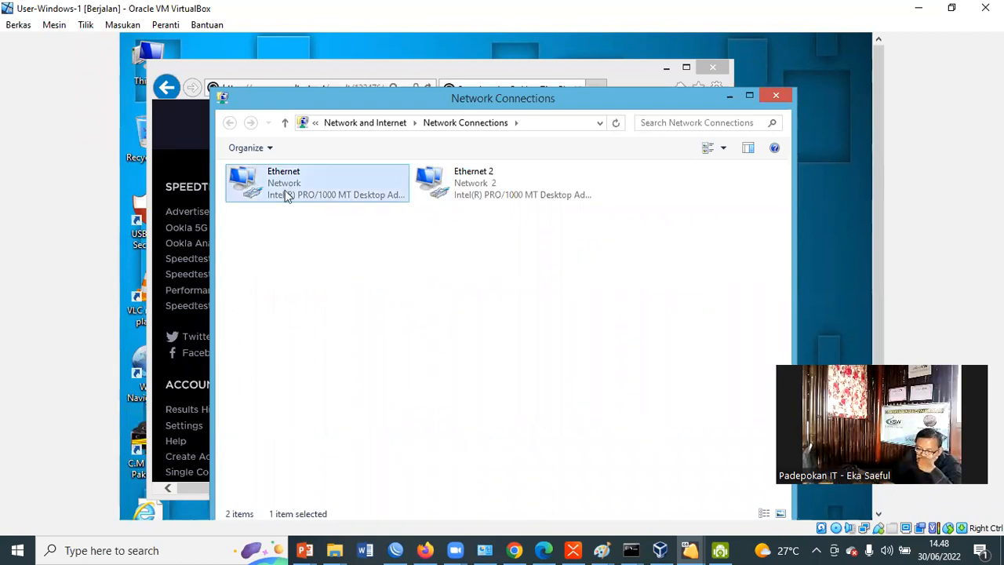
{"action": "right_click", "coordinate": [287, 196]}
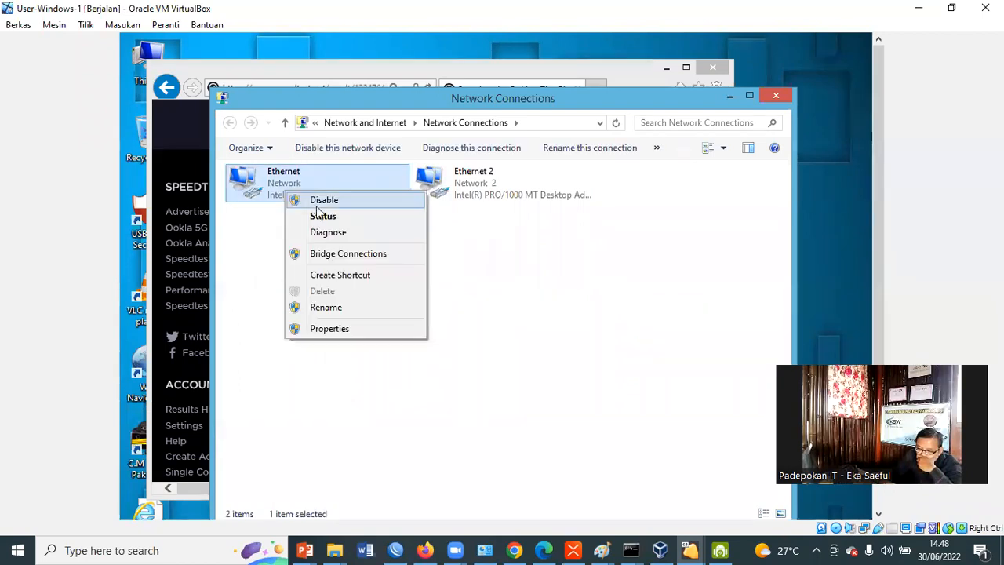
{"action": "left_click", "coordinate": [324, 217]}
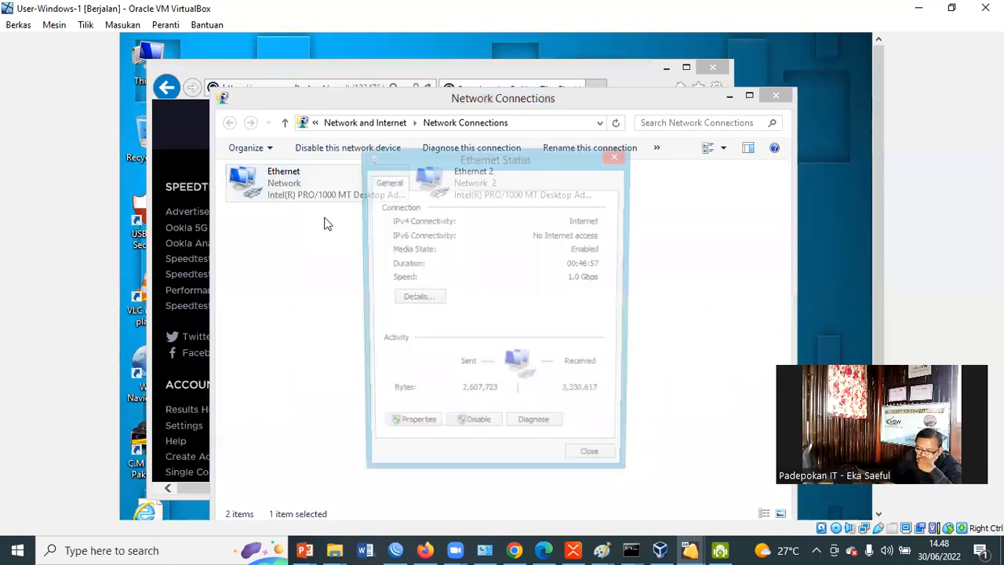
{"action": "left_click", "coordinate": [412, 299]}
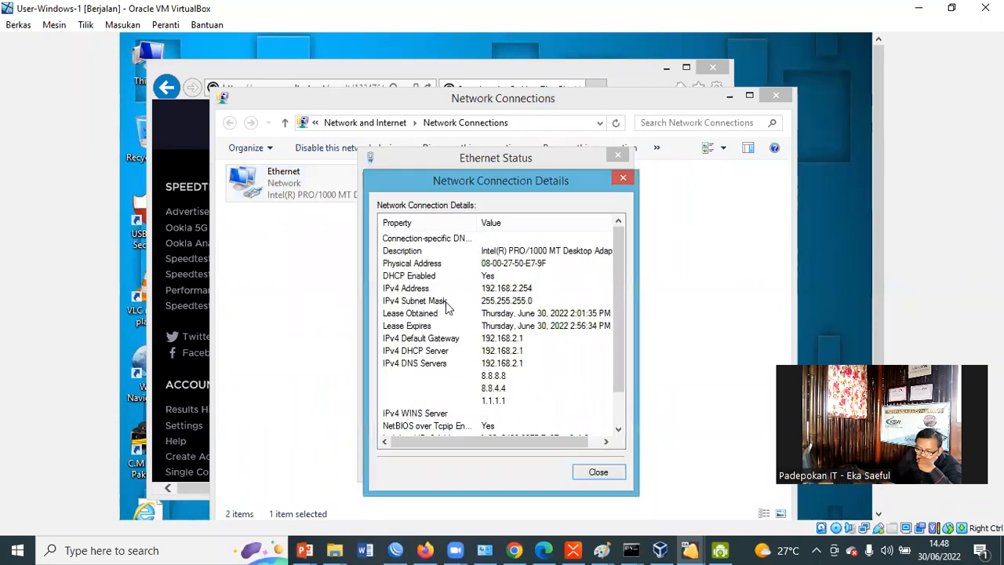
{"action": "left_click", "coordinate": [425, 288]}
{"action": "left_click", "coordinate": [622, 181]}
{"action": "key", "text": "Escape"}
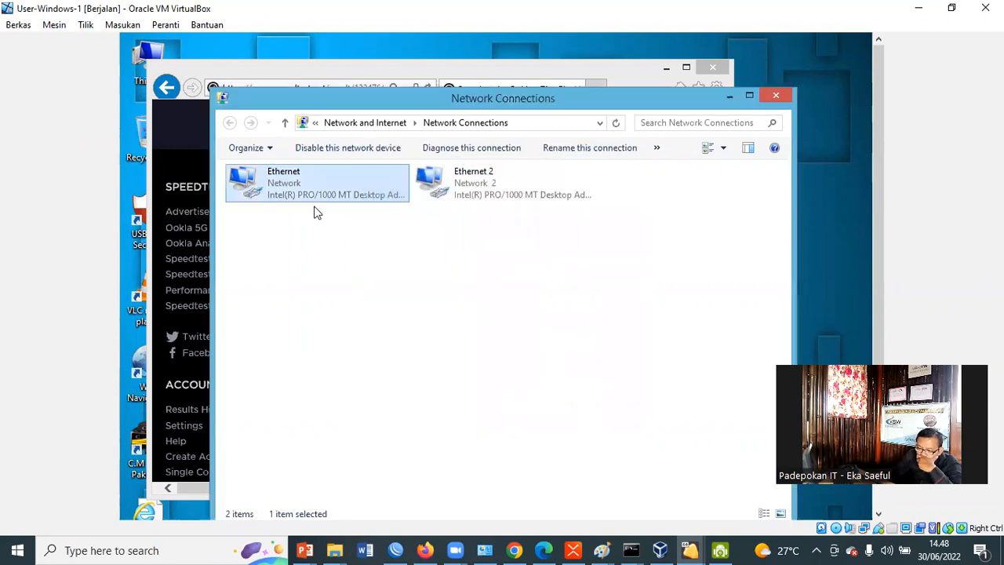
Disable the Ethernet adapter in the virtual machine and minimize the Network Connections window
{"action": "right_click", "coordinate": [273, 193]}
{"action": "left_click", "coordinate": [465, 288]}
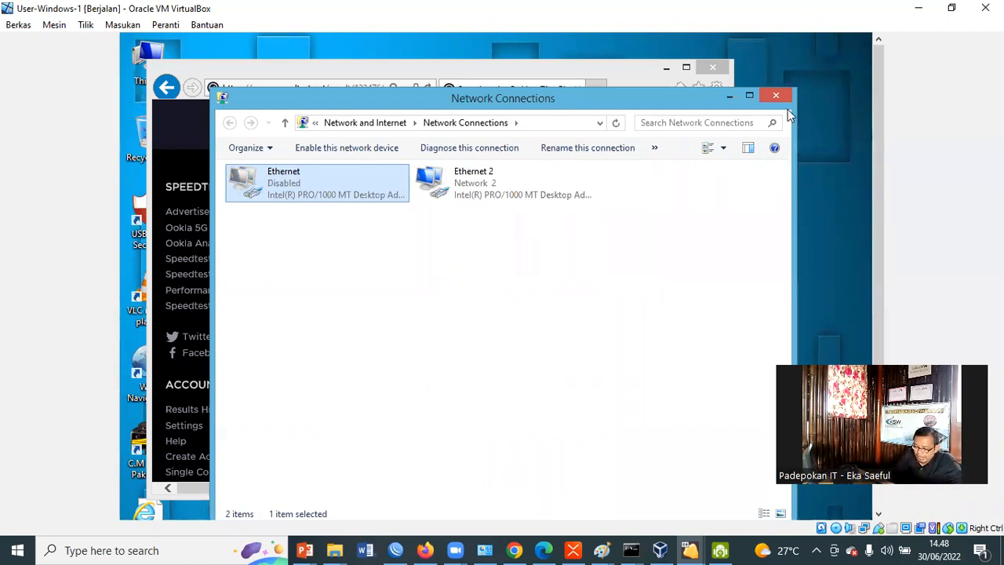
{"action": "left_click", "coordinate": [731, 95]}
Start a new Speedtest run from the existing results page in the virtual machine's browser
{"action": "left_click", "coordinate": [675, 342]}
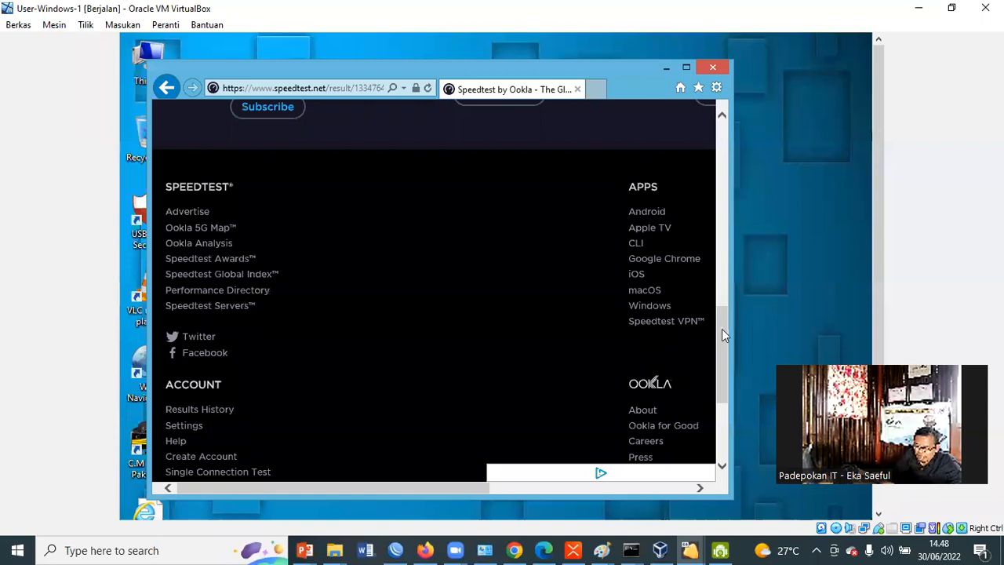
{"action": "left_click_drag", "start_coordinate": [722, 328], "coordinate": [752, 185]}
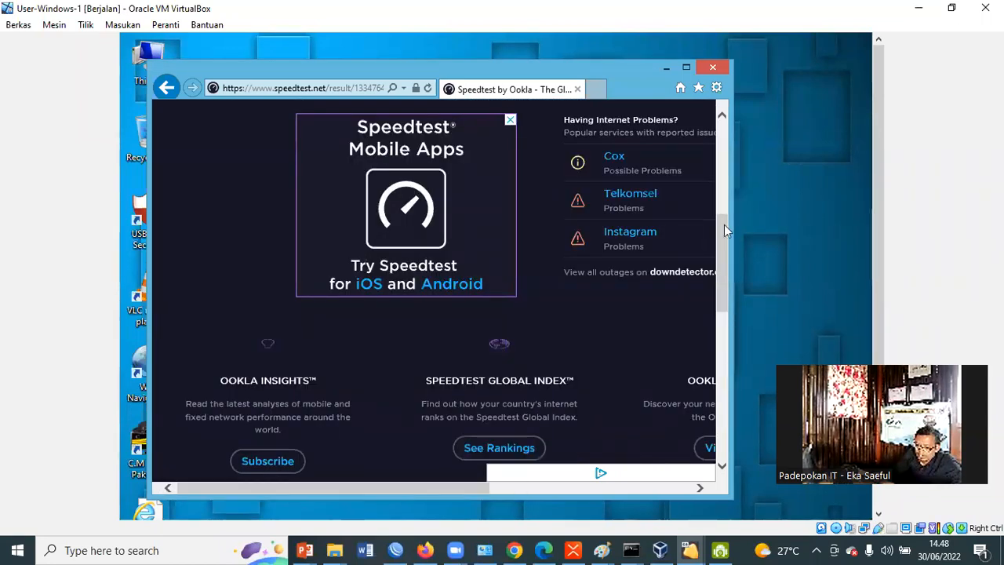
{"action": "left_click_drag", "start_coordinate": [724, 224], "coordinate": [740, 142]}
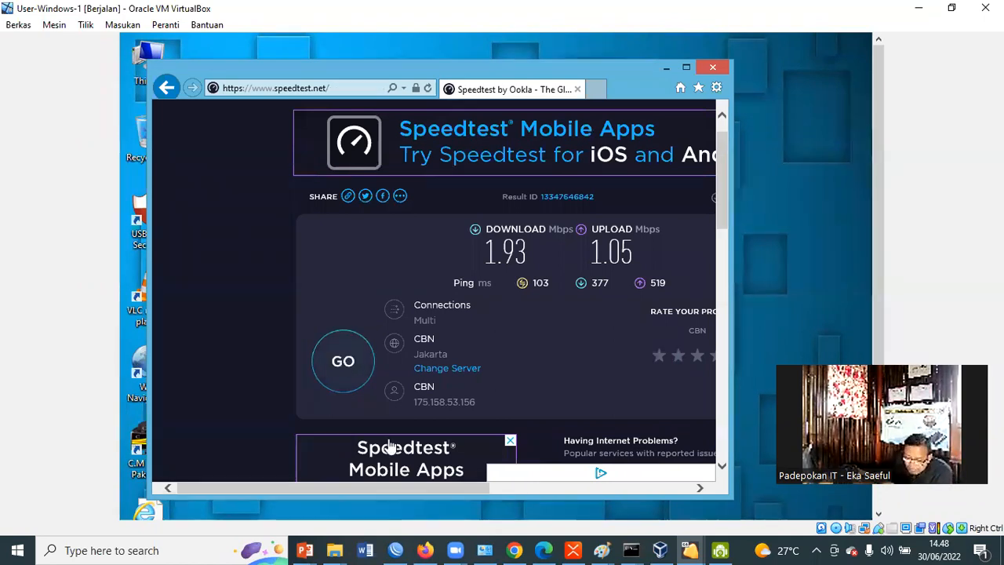
{"action": "left_click", "coordinate": [350, 383]}
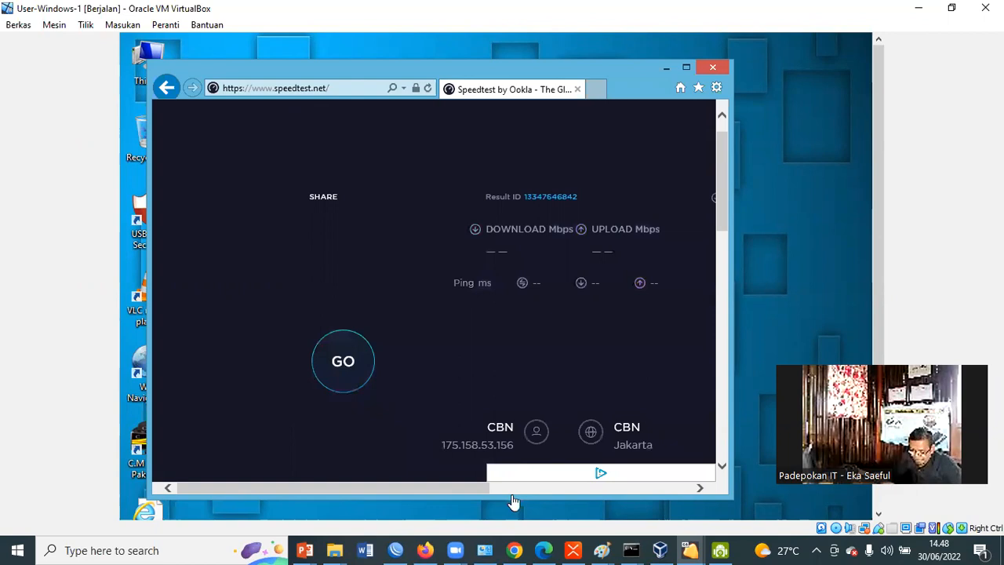
Switch to WinBox, select the PC-LAN-2 queue, narrow the Download Avg. Rate column and watch the queues' average rates
{"action": "left_click", "coordinate": [395, 550]}
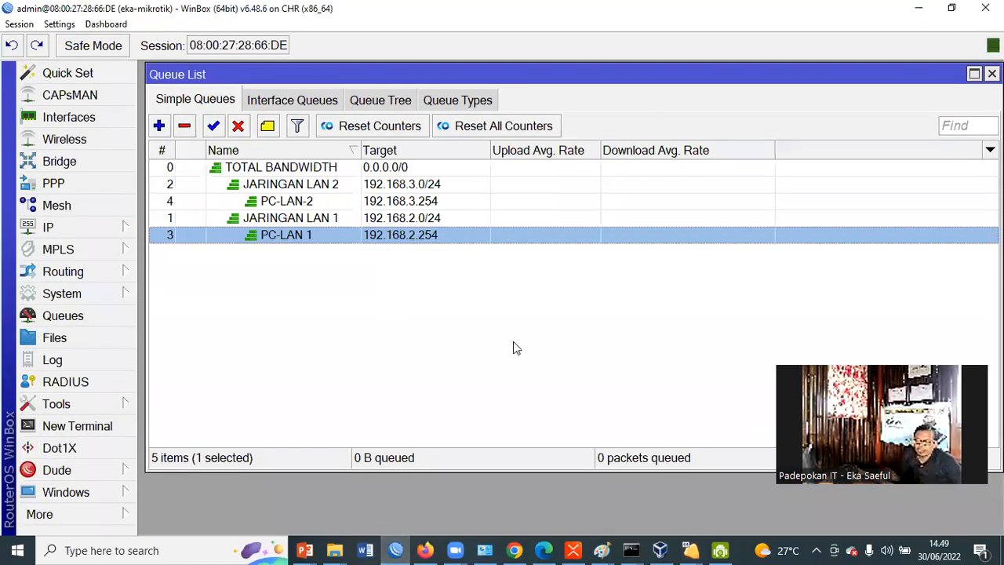
{"action": "key", "text": "Up"}
{"action": "key", "text": "Up"}
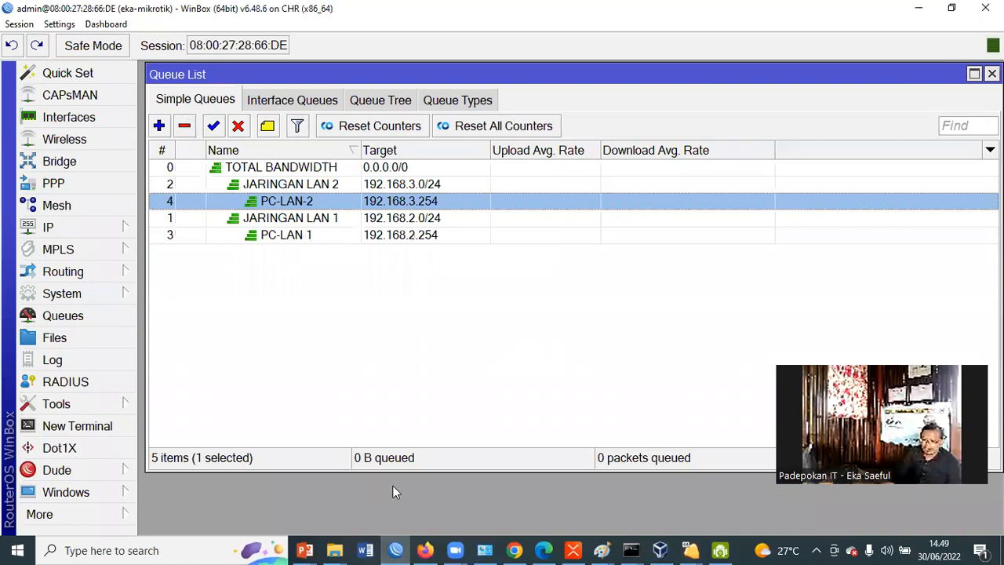
{"action": "left_click_drag", "start_coordinate": [775, 148], "coordinate": [755, 148]}
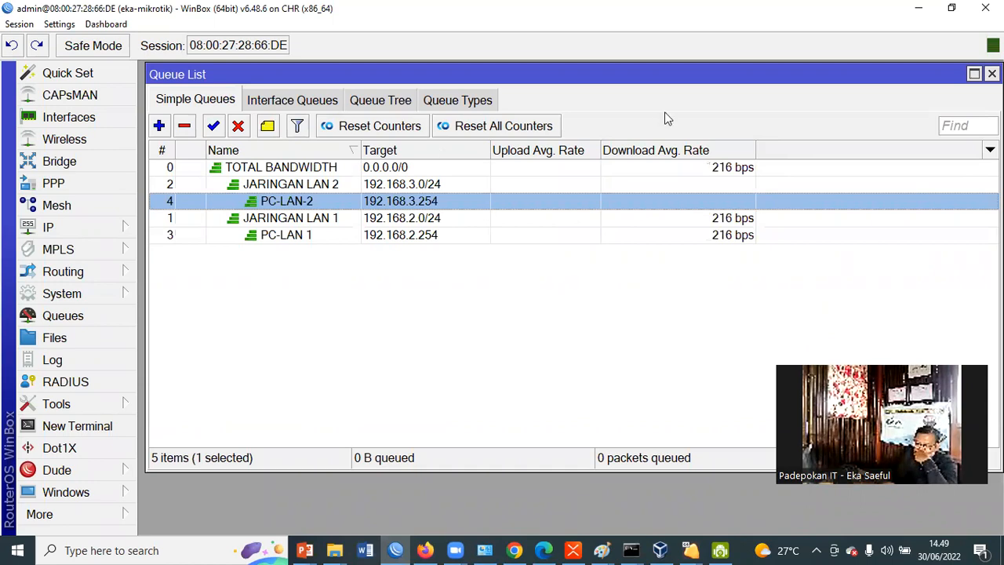
Switch to the User-Windows-1 virtual machine and check the download and upload progress of the running Speedtest
{"action": "mouse_move", "coordinate": [349, 78]}
{"action": "left_mouse_down"}
{"action": "mouse_move", "coordinate": [363, 74]}
{"action": "mouse_move", "coordinate": [344, 92]}
{"action": "left_mouse_up"}
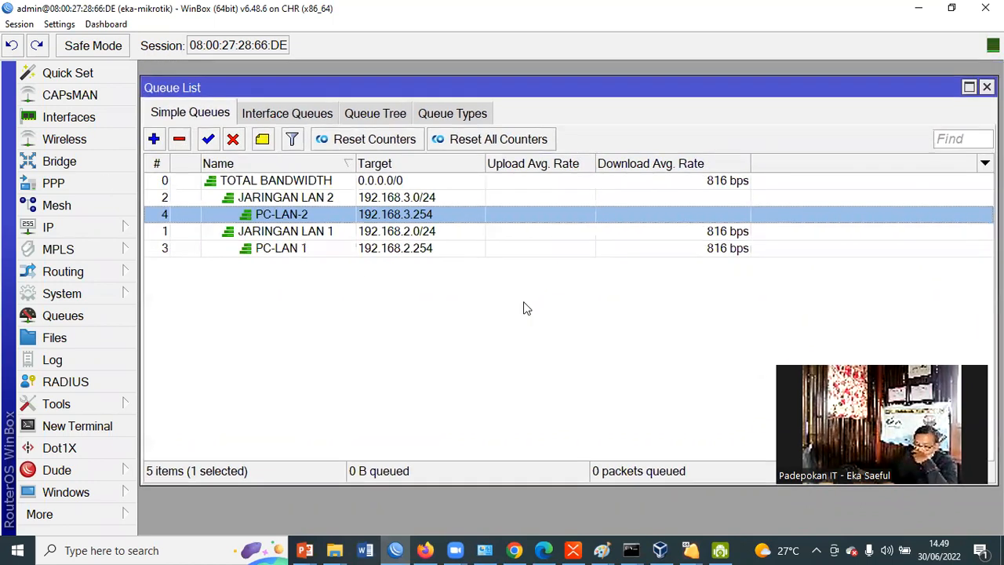
{"action": "left_click", "coordinate": [424, 549]}
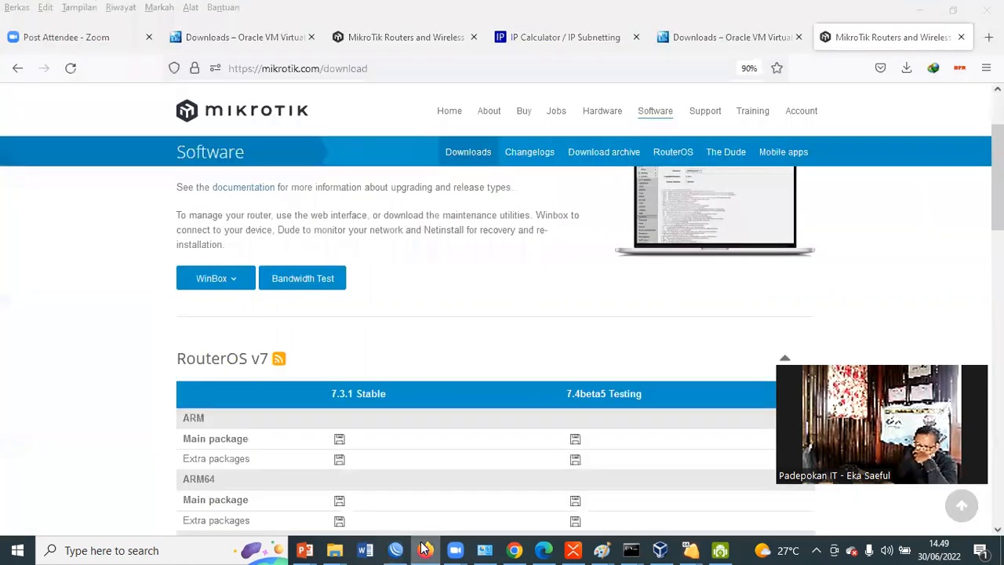
{"action": "key", "text": "alt+Tab"}
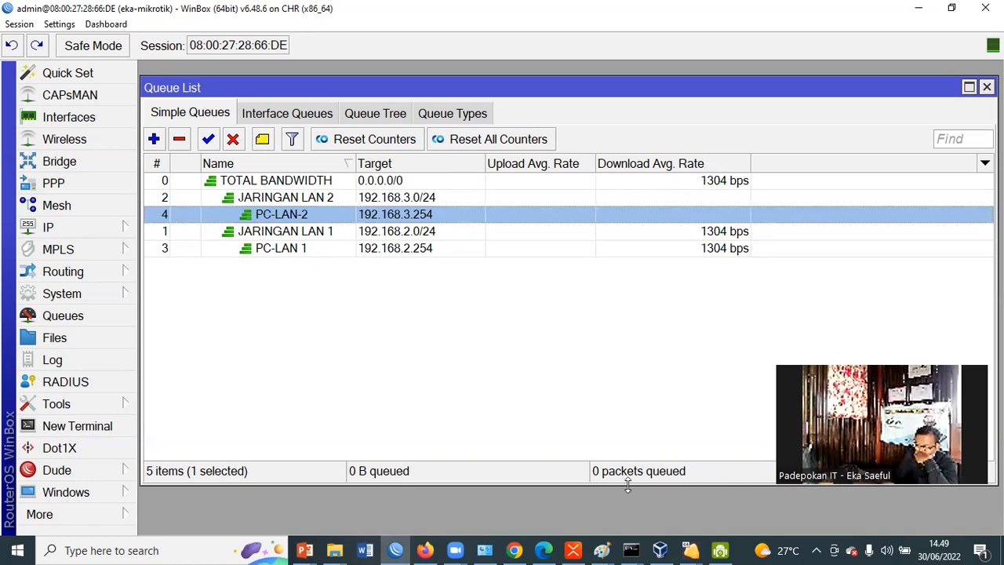
{"action": "left_click", "coordinate": [660, 541]}
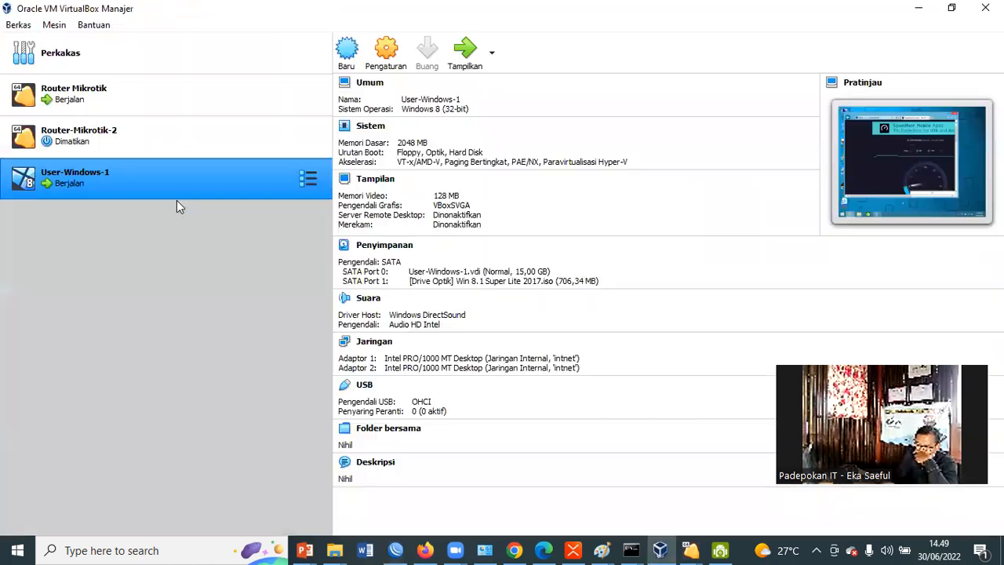
{"action": "double_click", "coordinate": [168, 179]}
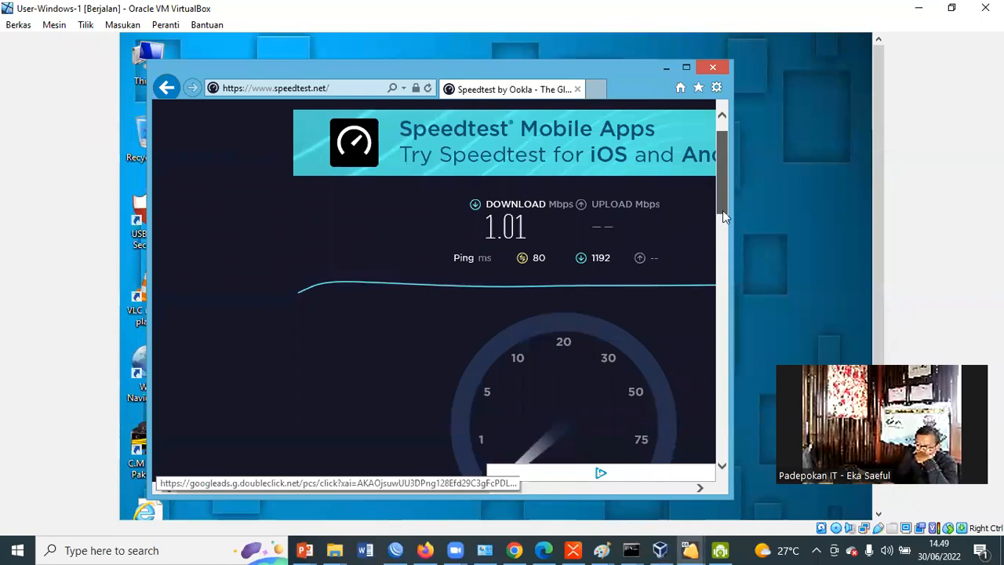
{"action": "scroll", "coordinate": [722, 210], "scroll_direction": "down", "scroll_amount": 3}
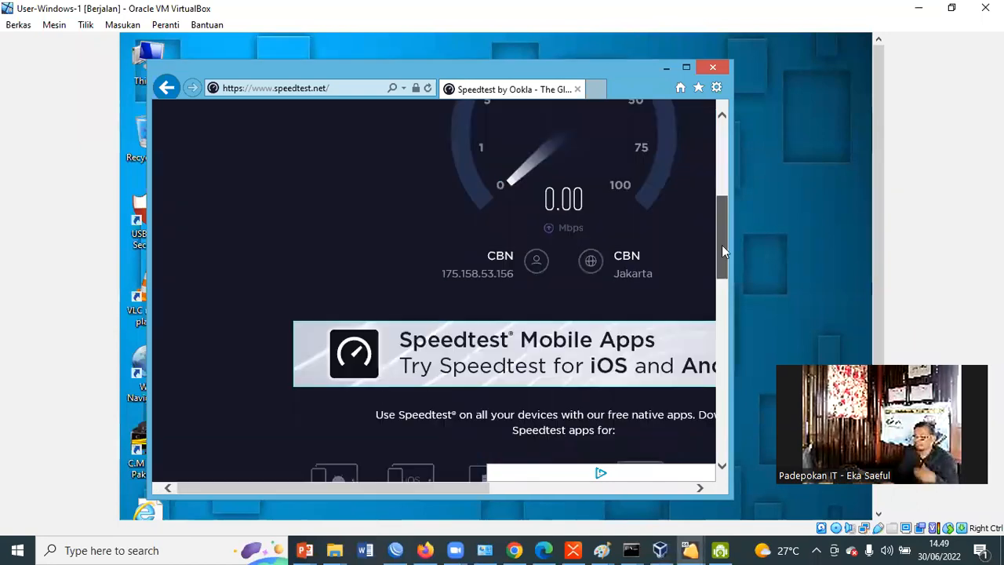
{"action": "scroll", "coordinate": [725, 140], "scroll_direction": "up", "scroll_amount": 3}
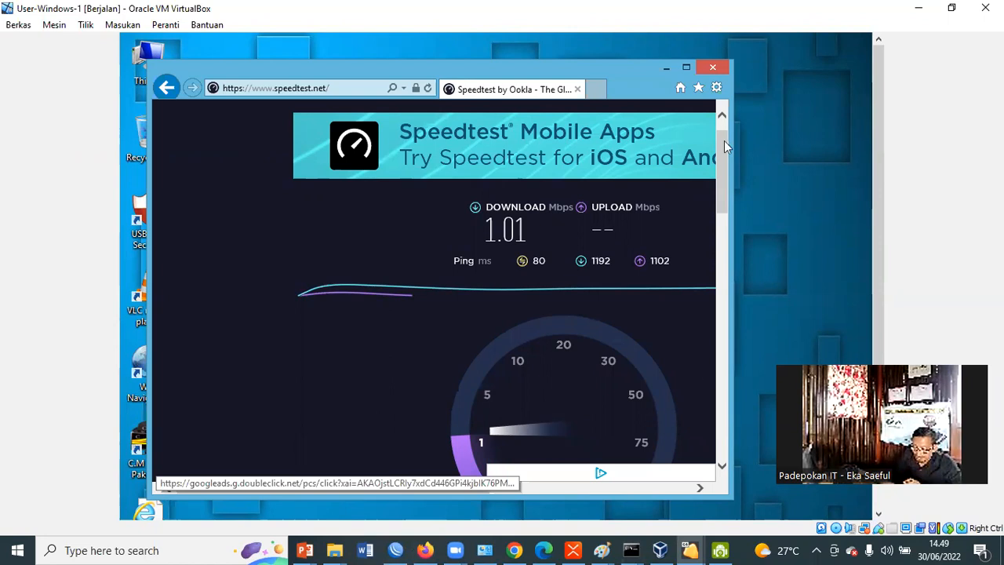
Switch to WinBox, open the DHCP Server leases and select the dhcp2 lease to check the LAN 2 client's address
{"action": "left_click", "coordinate": [397, 549]}
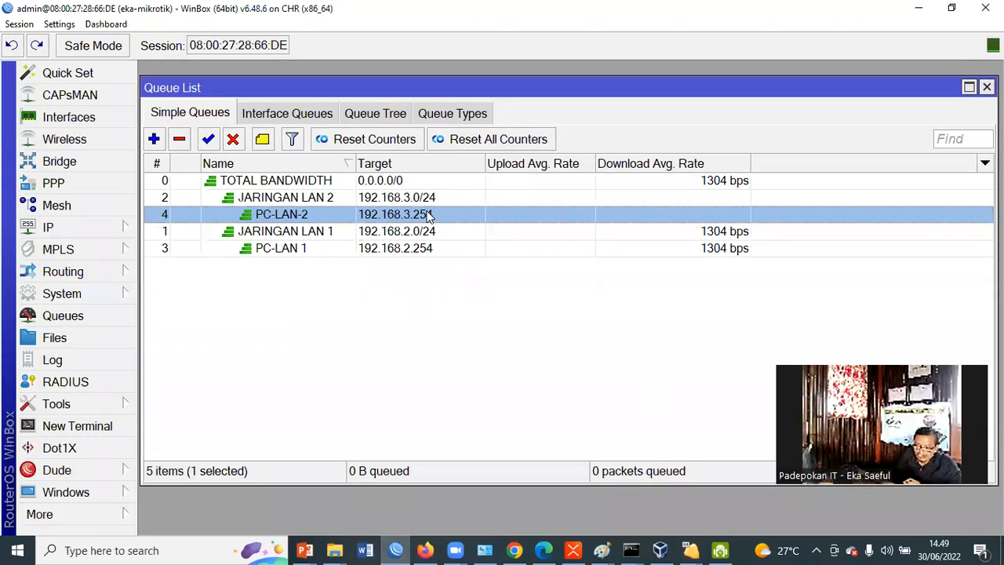
{"action": "left_click", "coordinate": [45, 228]}
{"action": "left_click", "coordinate": [186, 149]}
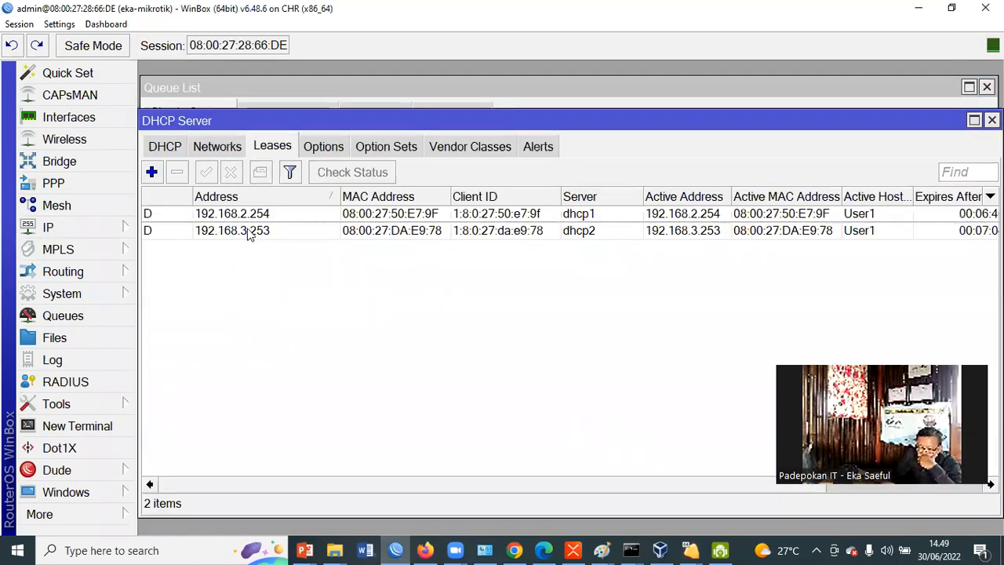
{"action": "left_click", "coordinate": [250, 234]}
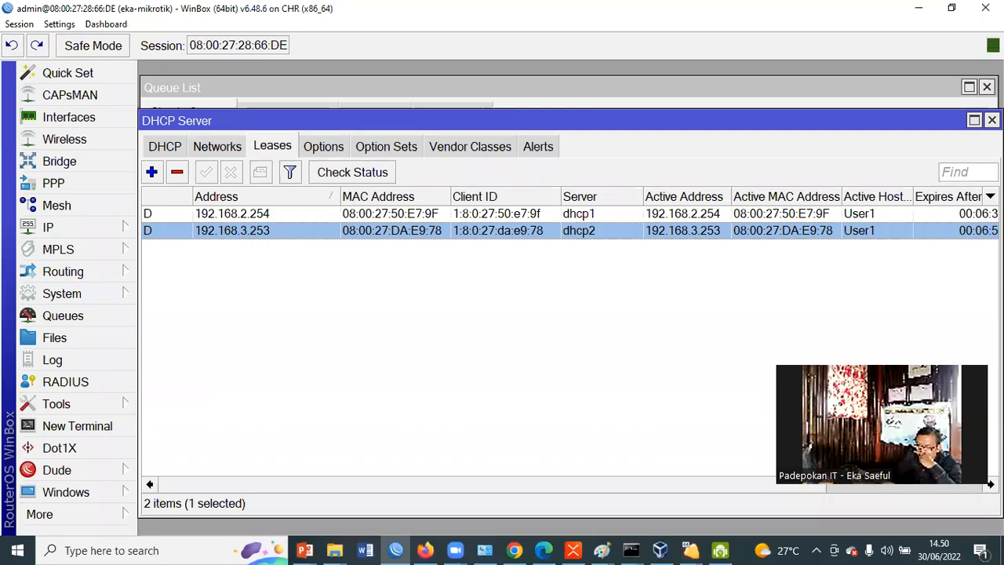
Set the target of the PC-LAN-2 simple queue to 192.168.3.253 and save the queue
{"action": "double_click", "coordinate": [434, 214]}
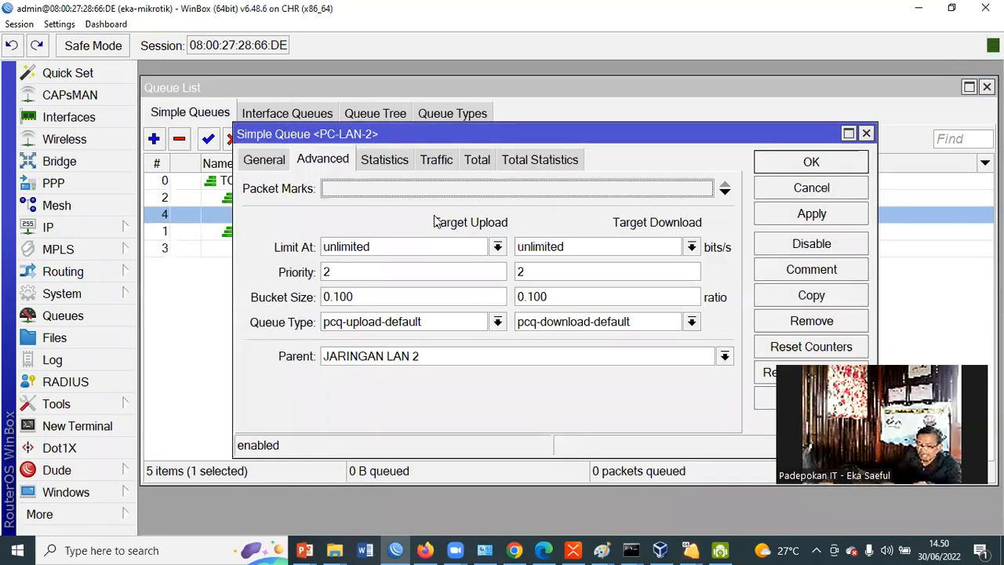
{"action": "left_click", "coordinate": [273, 166]}
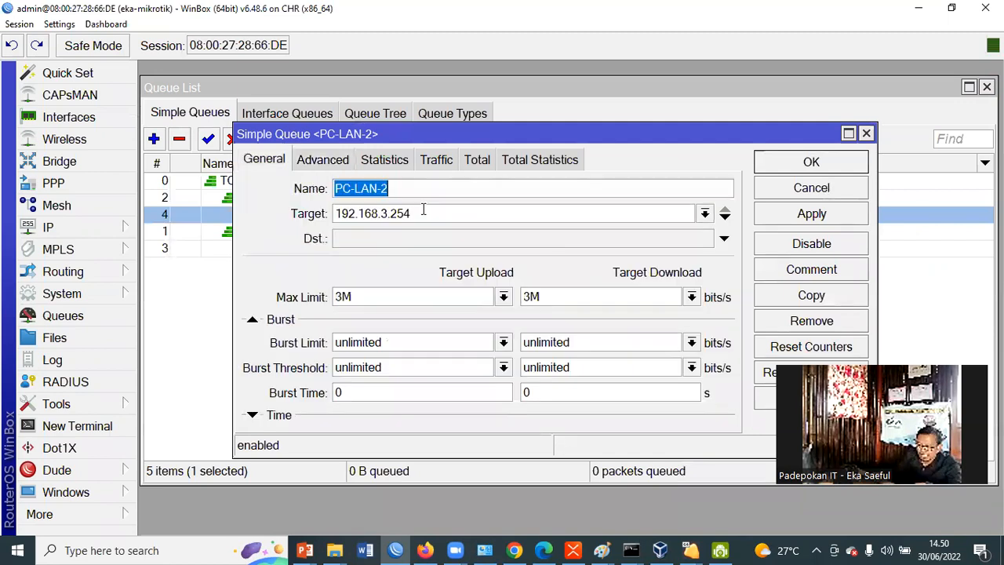
{"action": "left_click", "coordinate": [488, 223]}
{"action": "key", "text": "BackSpace"}
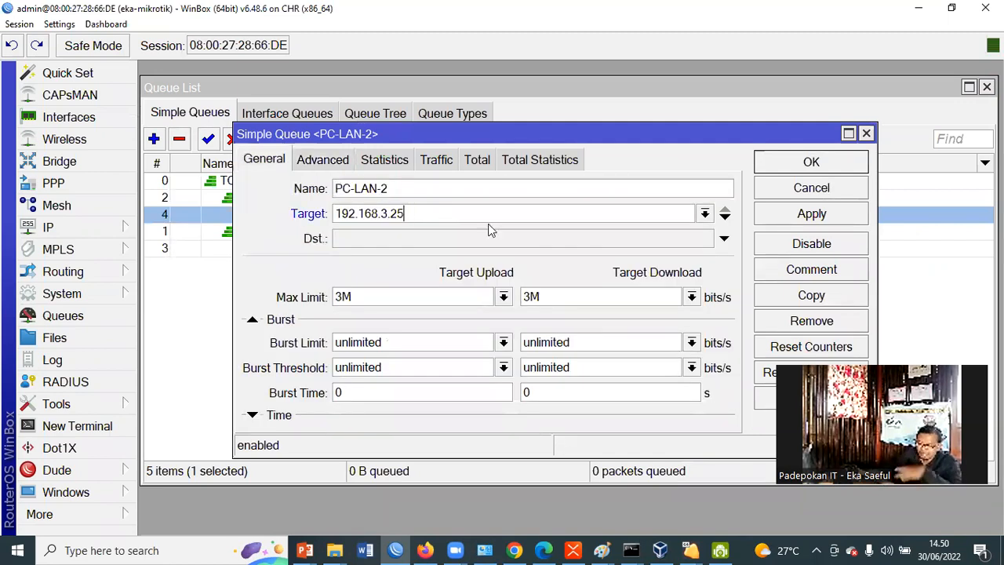
{"action": "type", "text": "3"}
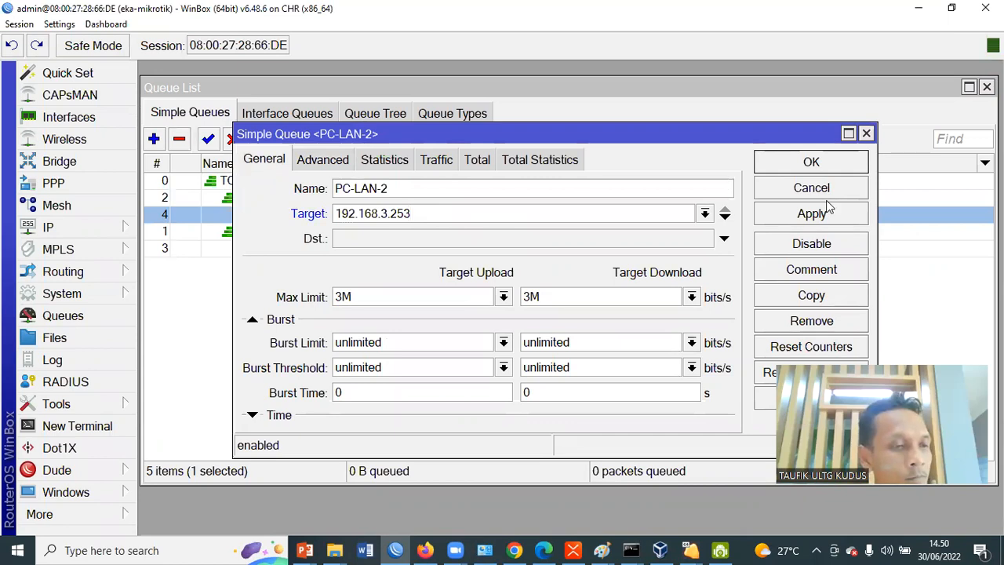
{"action": "left_click", "coordinate": [825, 162]}
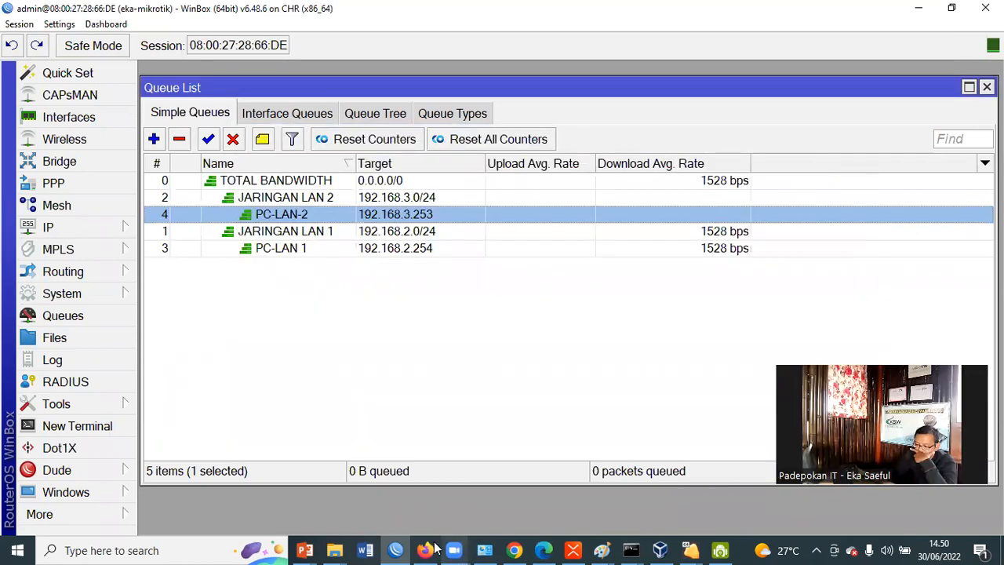
View the Speedtest page in the virtual machine, and return to WinBox to watch the queues' average download rates
{"action": "left_click", "coordinate": [430, 550]}
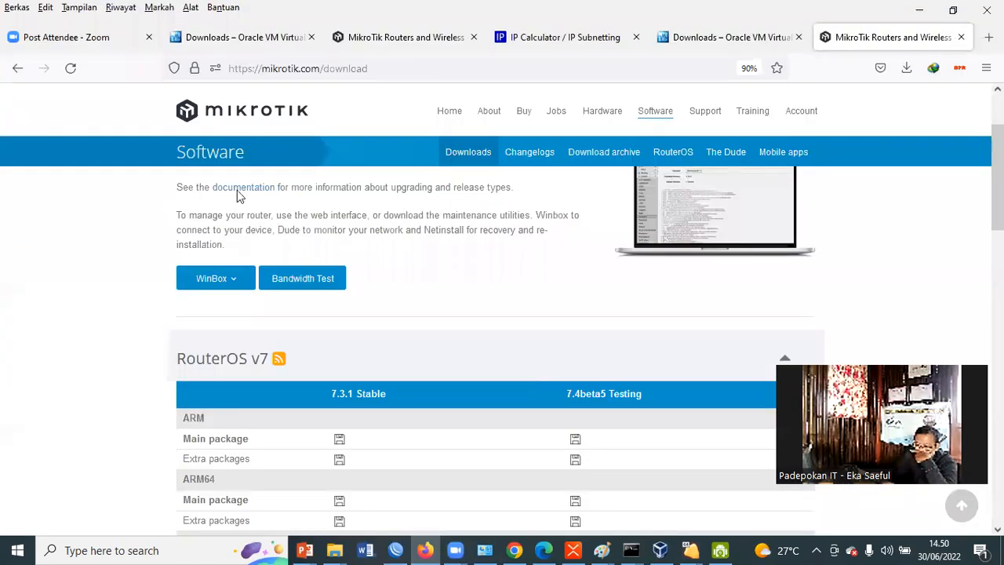
{"action": "key", "text": "alt+Tab"}
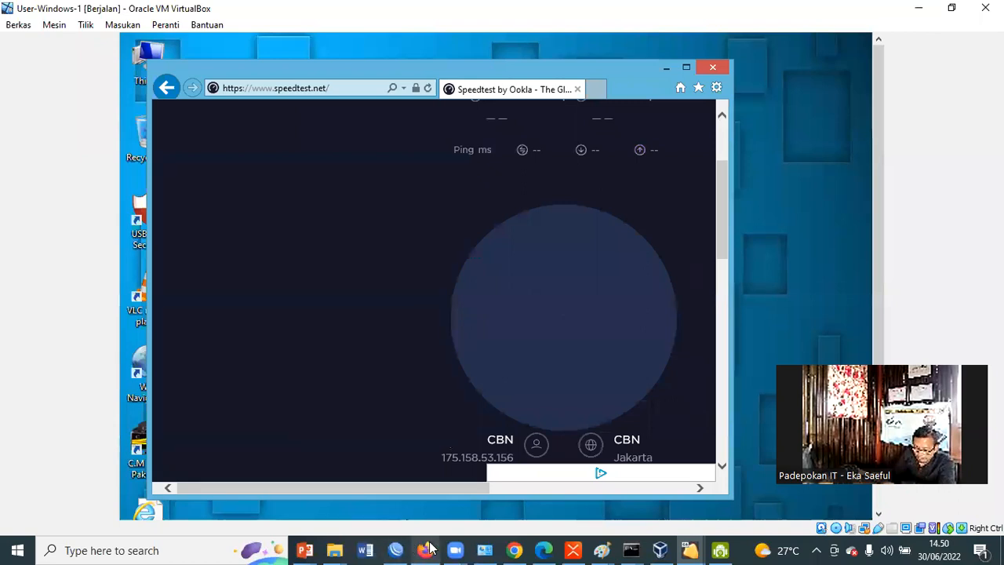
{"action": "left_click", "coordinate": [397, 549]}
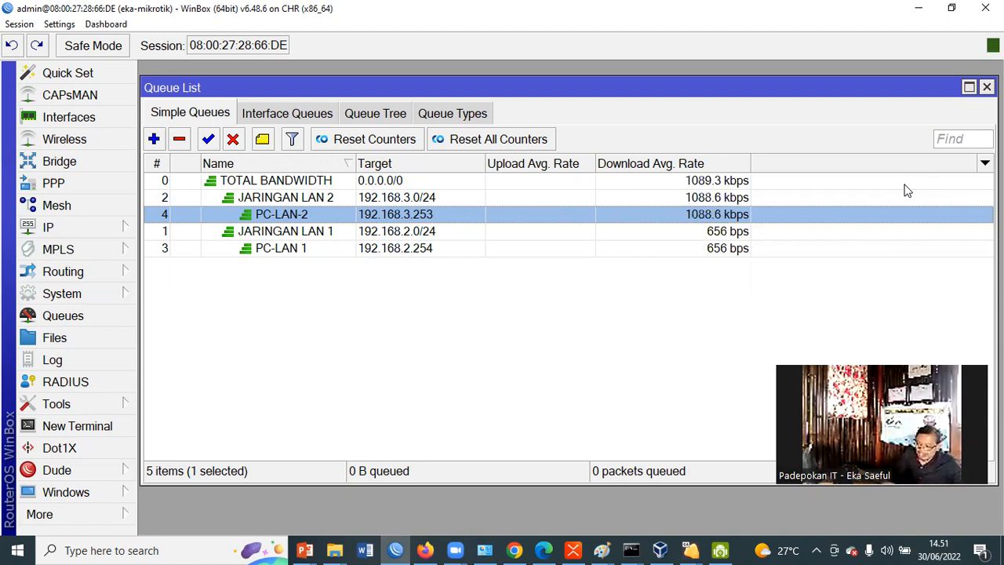
Switch to Notes Training Hari 1.pptx in PowerPoint and insert a new slide directly after the STUDI KASUS slide
{"action": "mouse_move", "coordinate": [312, 547]}
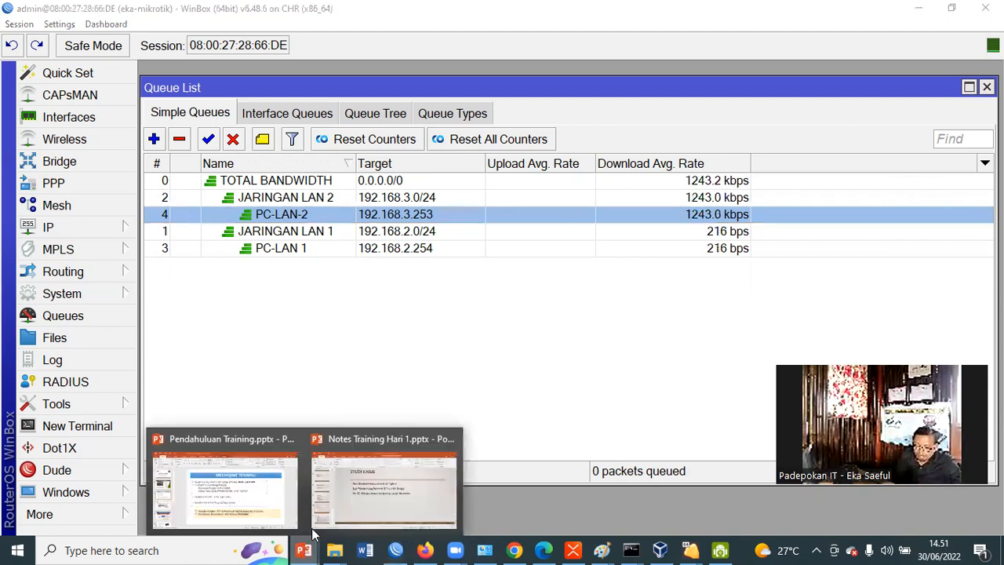
{"action": "left_click", "coordinate": [349, 494]}
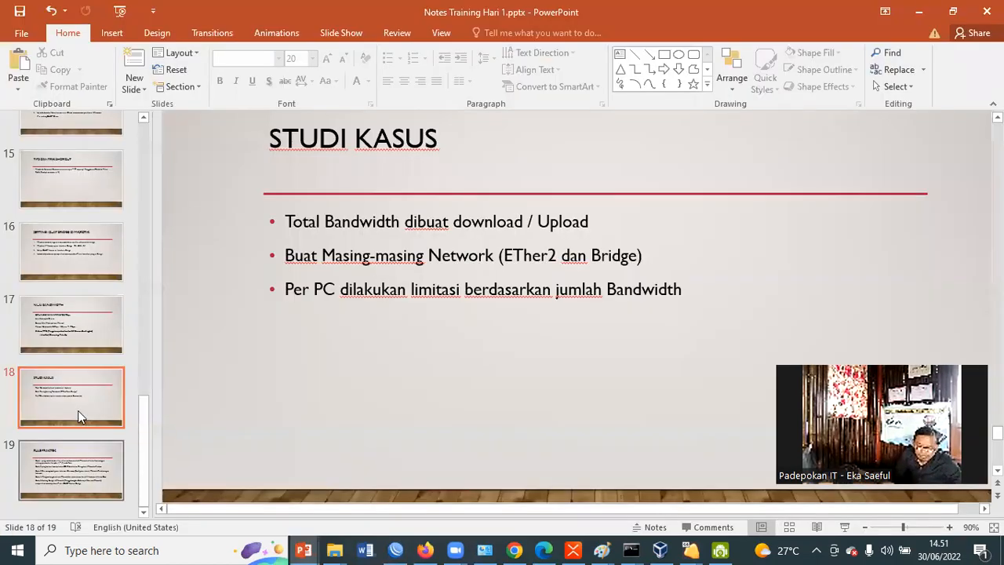
{"action": "right_click", "coordinate": [106, 301]}
{"action": "left_click", "coordinate": [123, 221]}
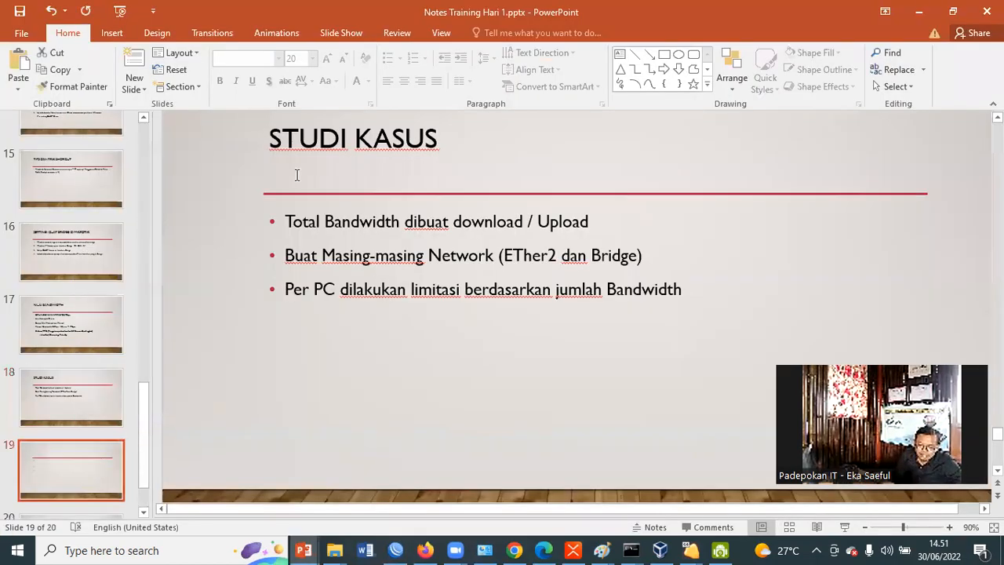
Title the new slide "CARA SETTING BANDWIDTH MANAGEMENT"
{"action": "left_click", "coordinate": [352, 147]}
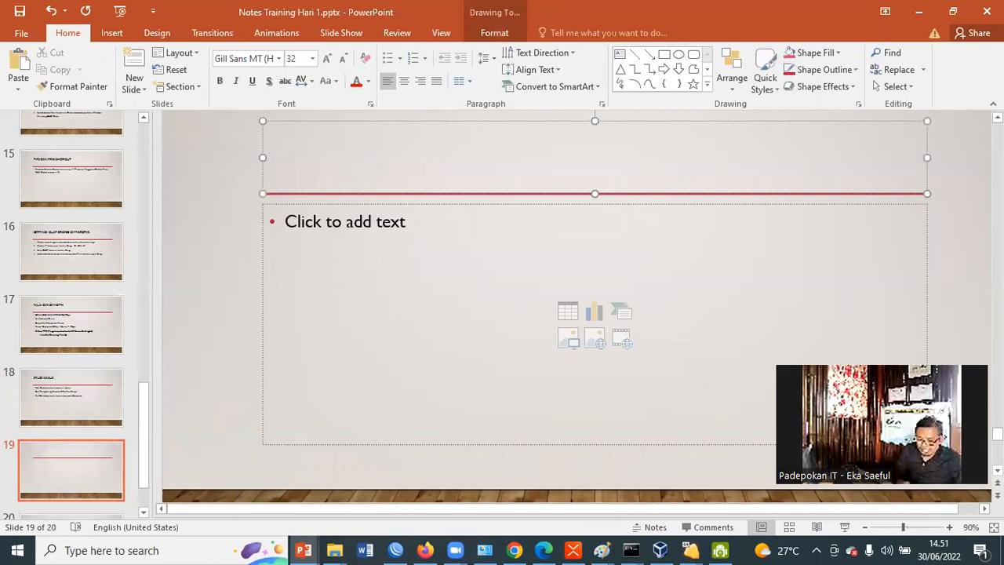
{"action": "type", "text": "CARA SETTING"}
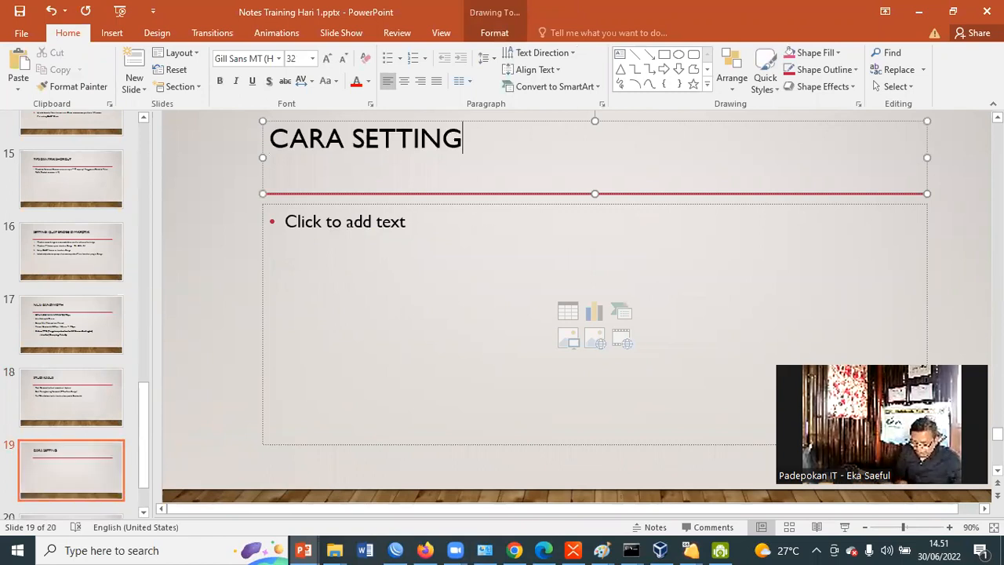
{"action": "type", "text": " BANDWIDTH MAN"}
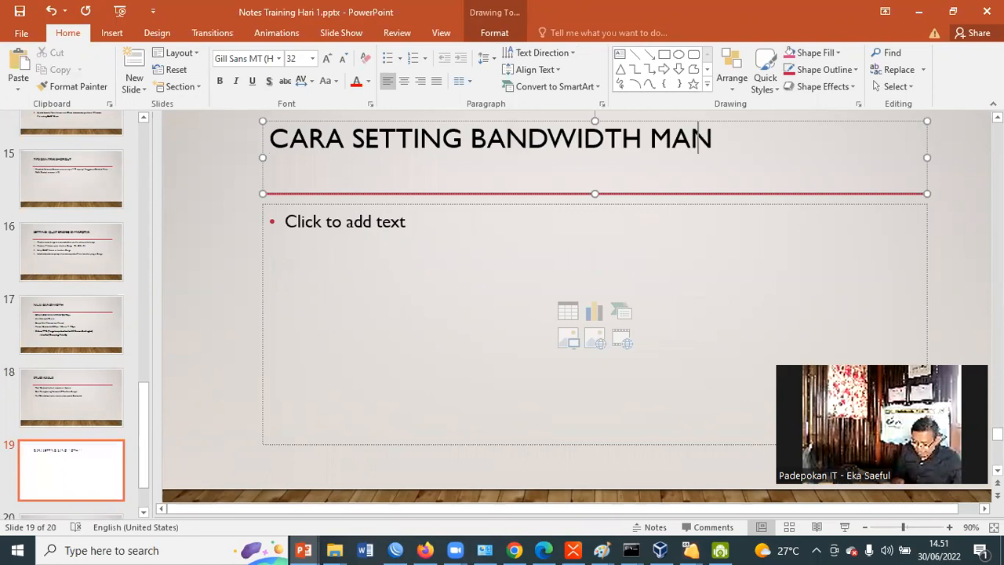
{"action": "type", "text": "AGEMENT"}
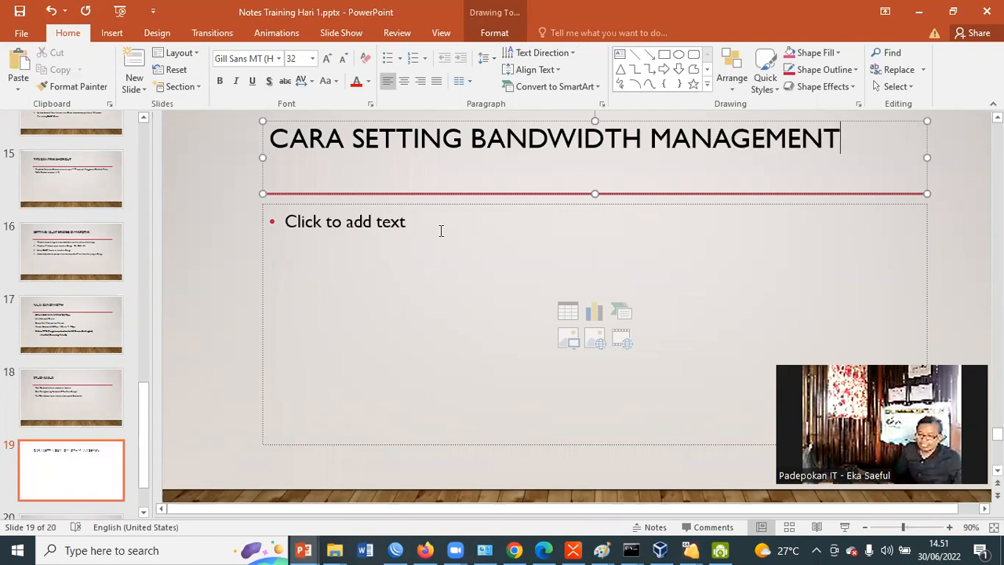
Begin the first bullet in the body of the CARA SETTING BANDWIDTH MANAGEMENT slide with "et"
{"action": "left_click", "coordinate": [439, 233]}
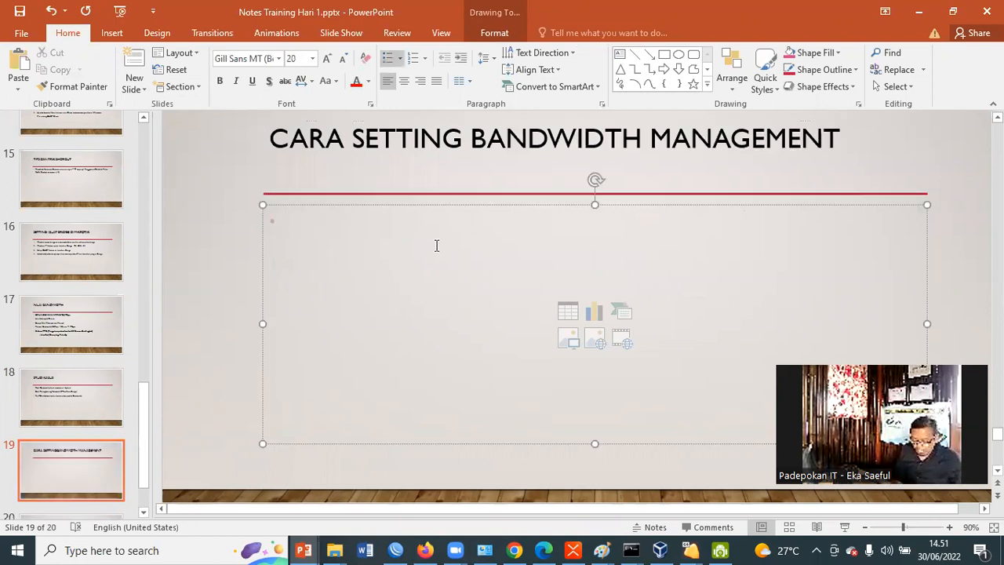
{"action": "type", "text": "et"}
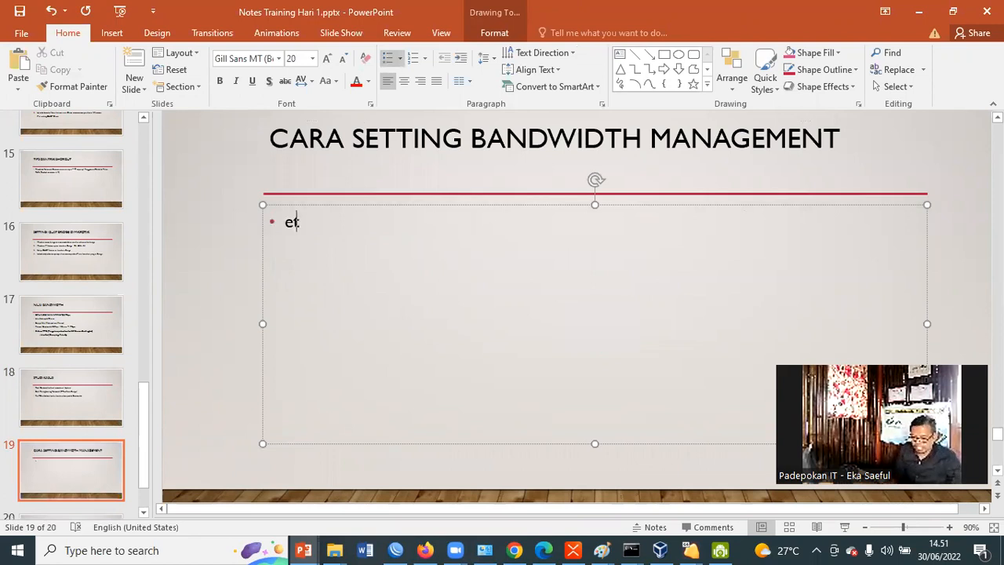
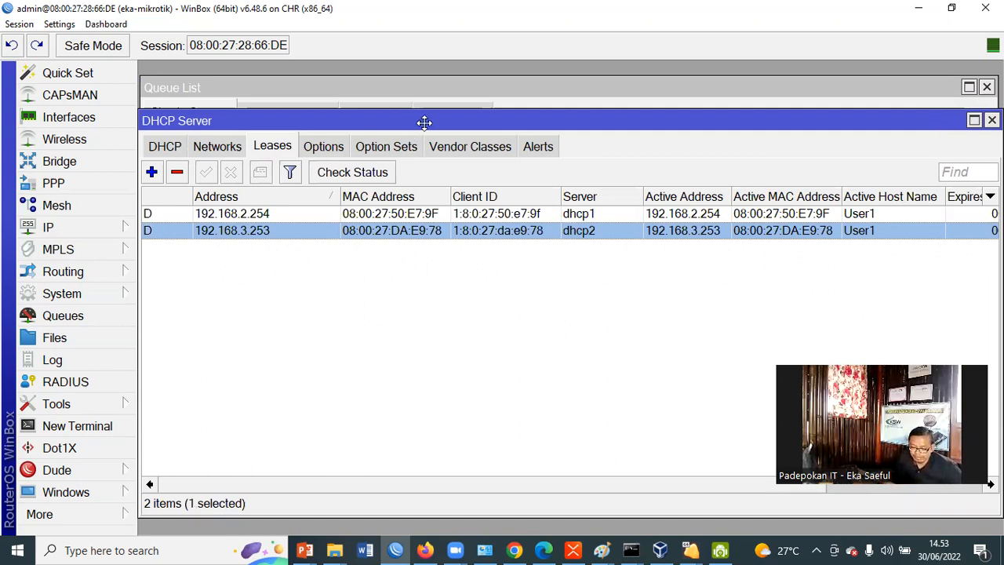
Compare the DHCP leases with the targets of the PC-LAN-2 and PC-LAN 1 simple queues
{"action": "left_click_drag", "start_coordinate": [421, 124], "coordinate": [436, 119]}
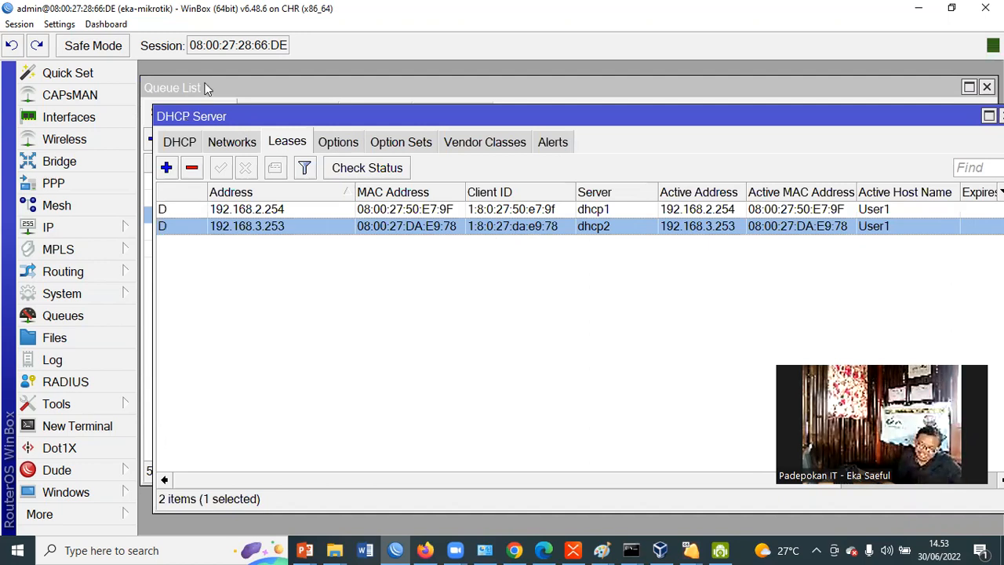
{"action": "left_click", "coordinate": [72, 322]}
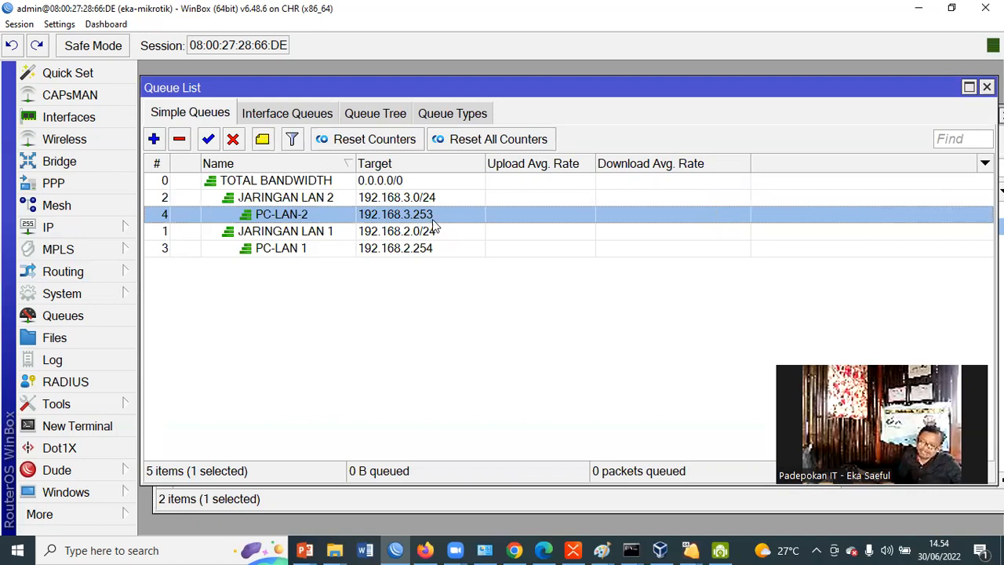
{"action": "left_click", "coordinate": [422, 249]}
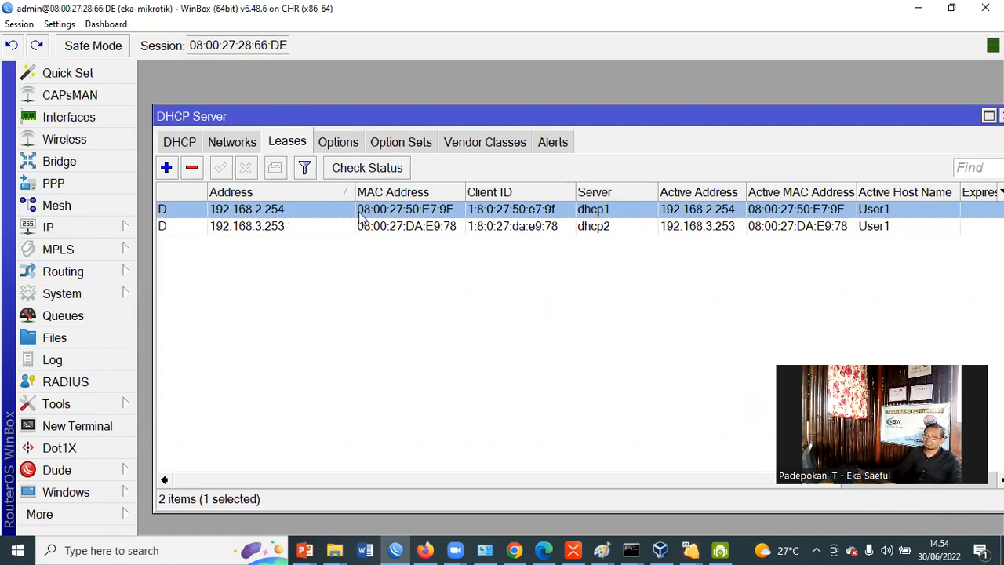
Make the DHCP leases for 192.168.2.254 and 192.168.3.253 static
{"action": "right_click", "coordinate": [282, 213]}
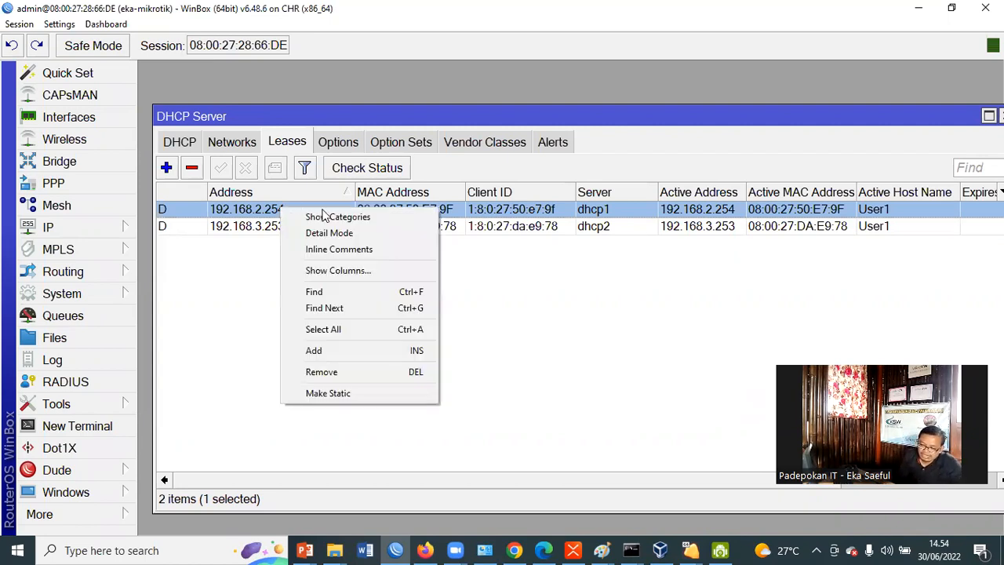
{"action": "left_click", "coordinate": [364, 397]}
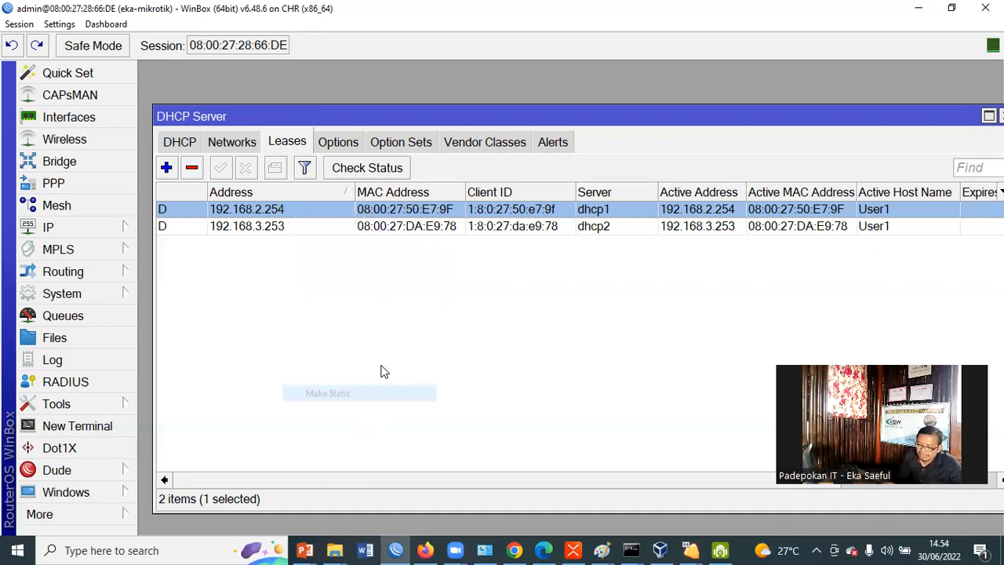
{"action": "left_click", "coordinate": [259, 209]}
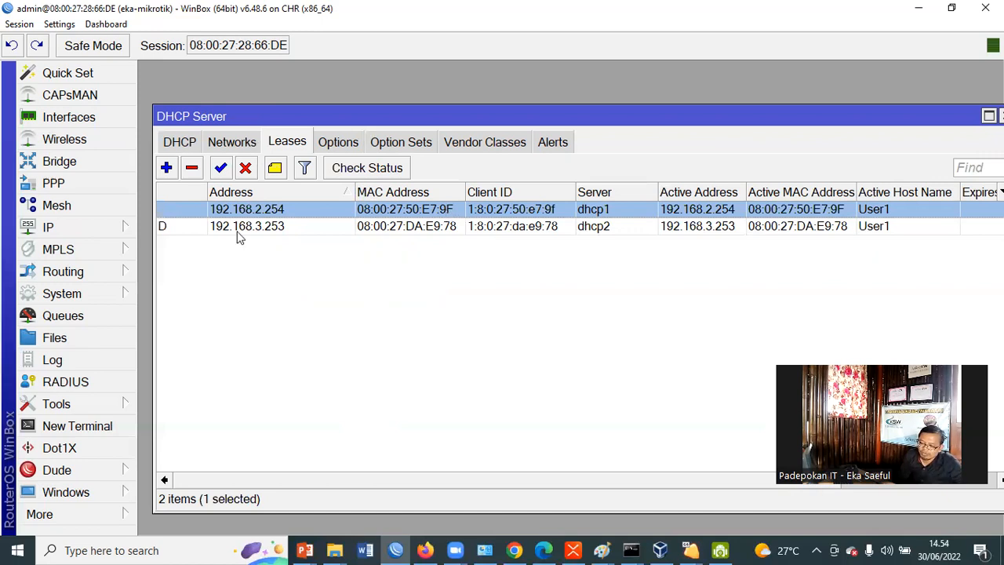
{"action": "left_click", "coordinate": [262, 227]}
{"action": "right_click", "coordinate": [261, 226]}
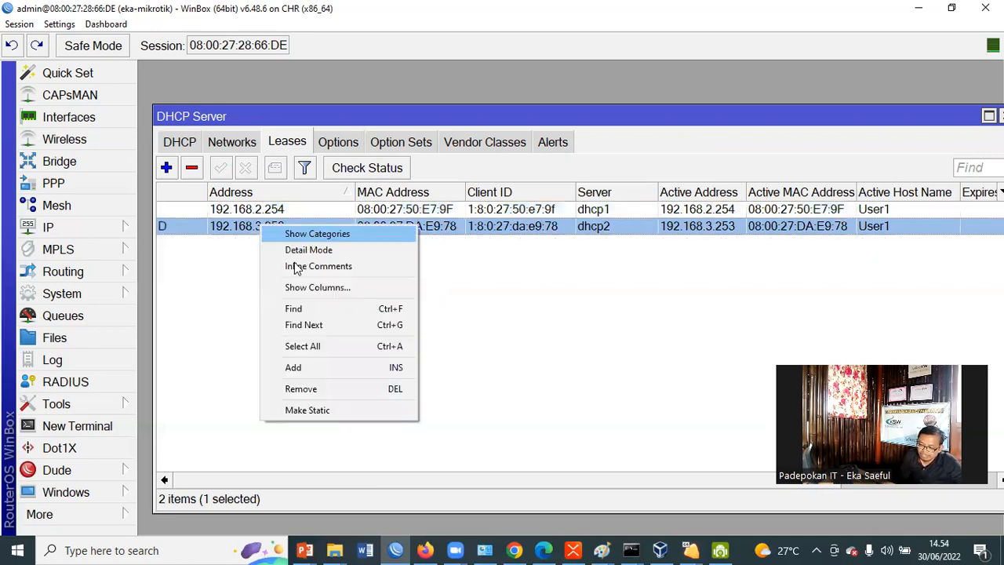
{"action": "left_click", "coordinate": [340, 409]}
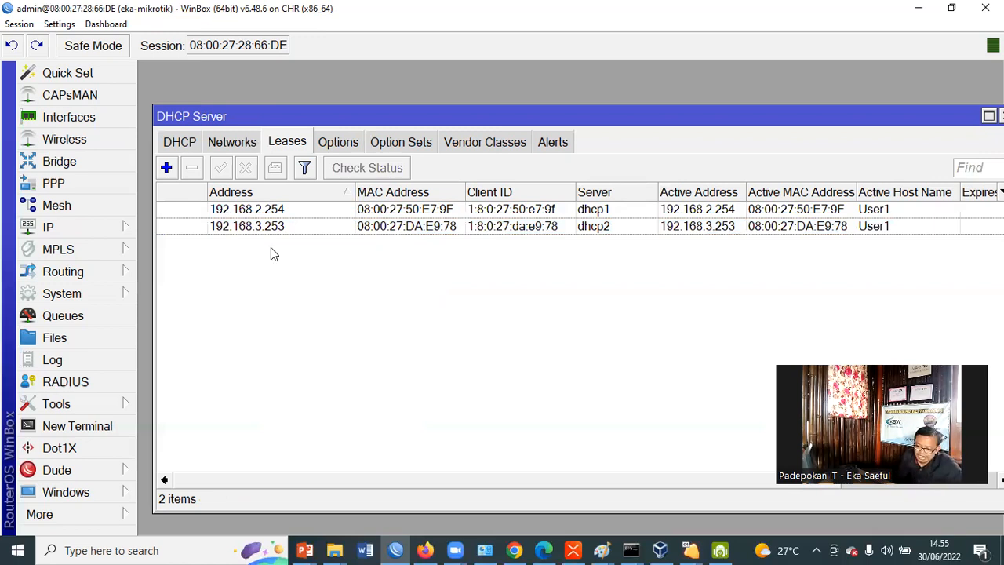
Check the target addresses of the PC-LAN-2 and PC-LAN 1 queues against the static leases
{"action": "left_click", "coordinate": [65, 318]}
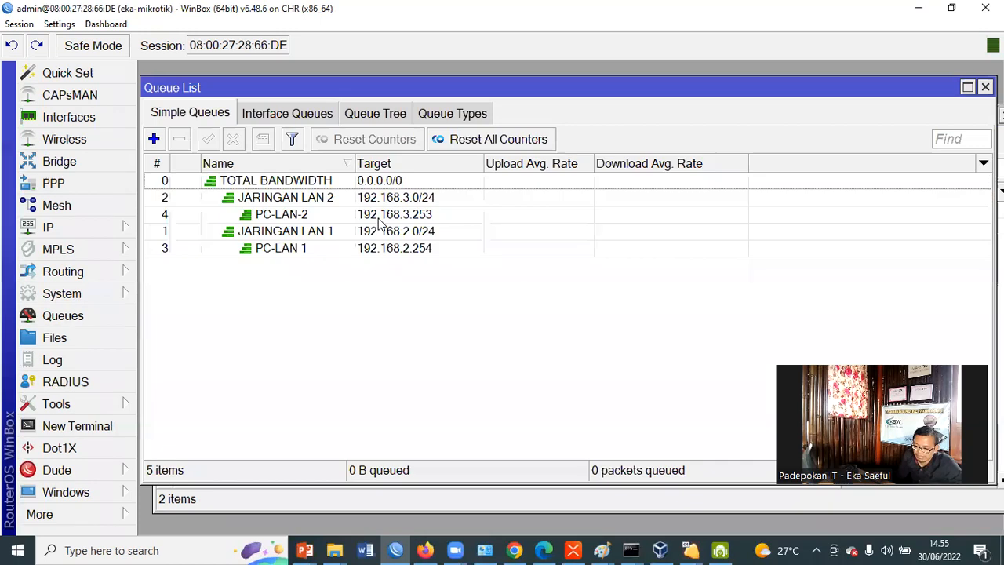
{"action": "left_click", "coordinate": [402, 217]}
{"action": "left_click", "coordinate": [444, 247]}
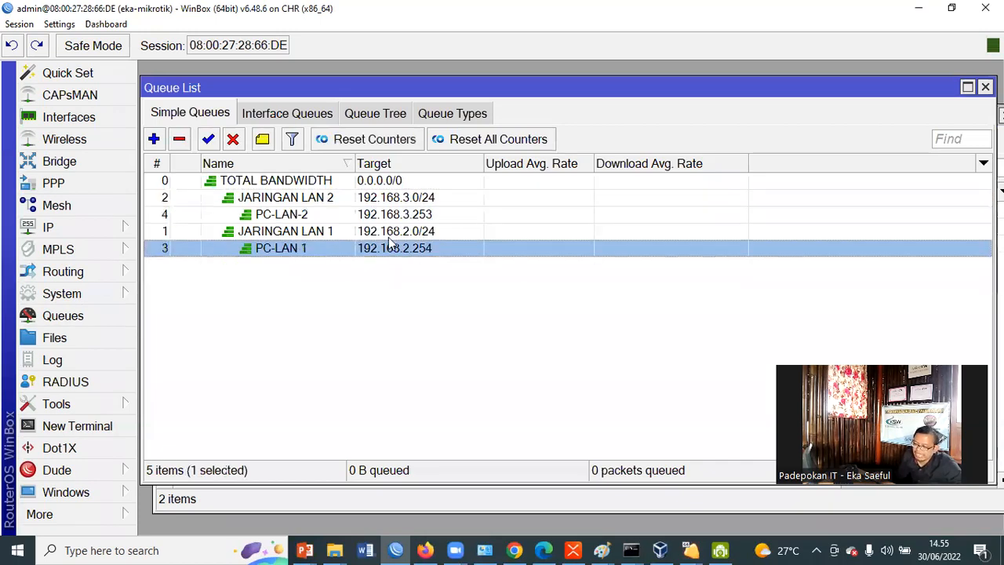
{"action": "left_click", "coordinate": [423, 221]}
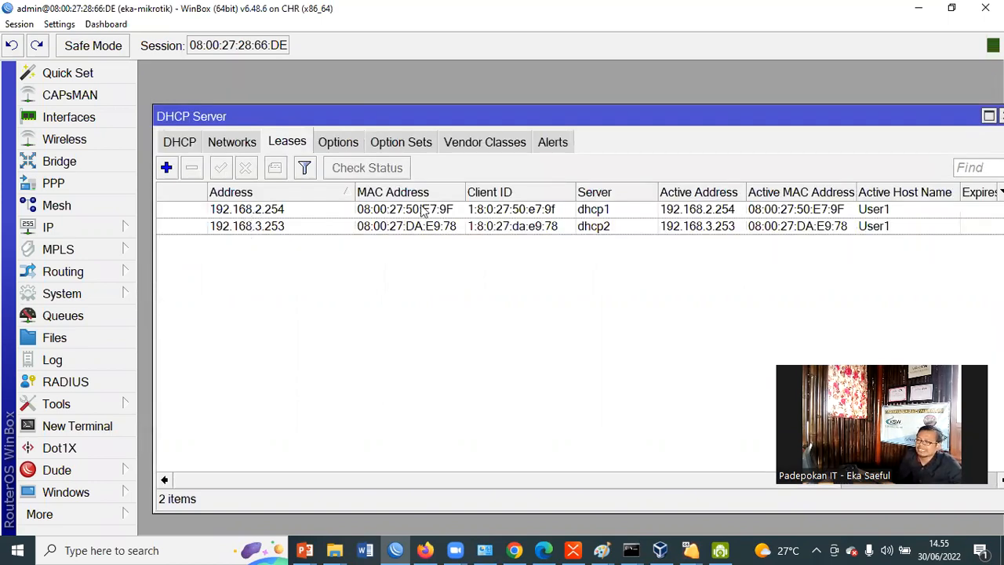
Set the address of the static dhcp2 lease to 192.168.3.10 and apply it
{"action": "left_click", "coordinate": [281, 228]}
{"action": "double_click", "coordinate": [288, 229]}
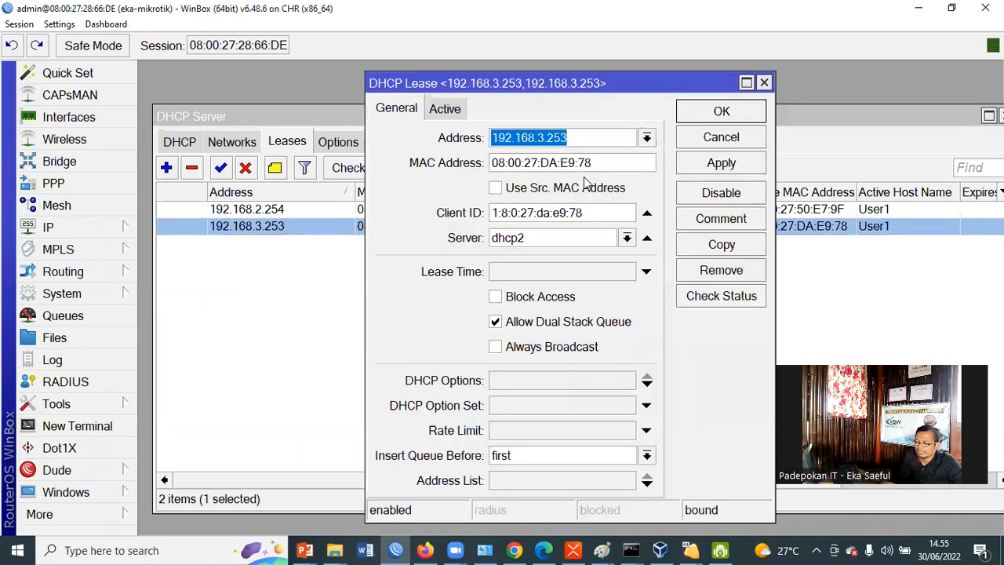
{"action": "key", "text": "End"}
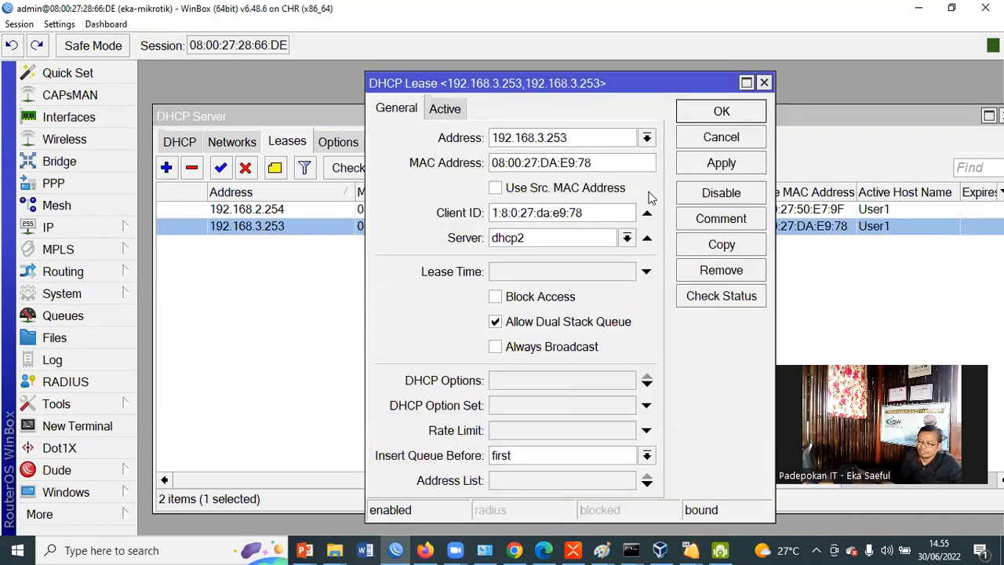
{"action": "key", "text": "BackSpace"}
{"action": "key", "text": "BackSpace"}
{"action": "key", "text": "BackSpace"}
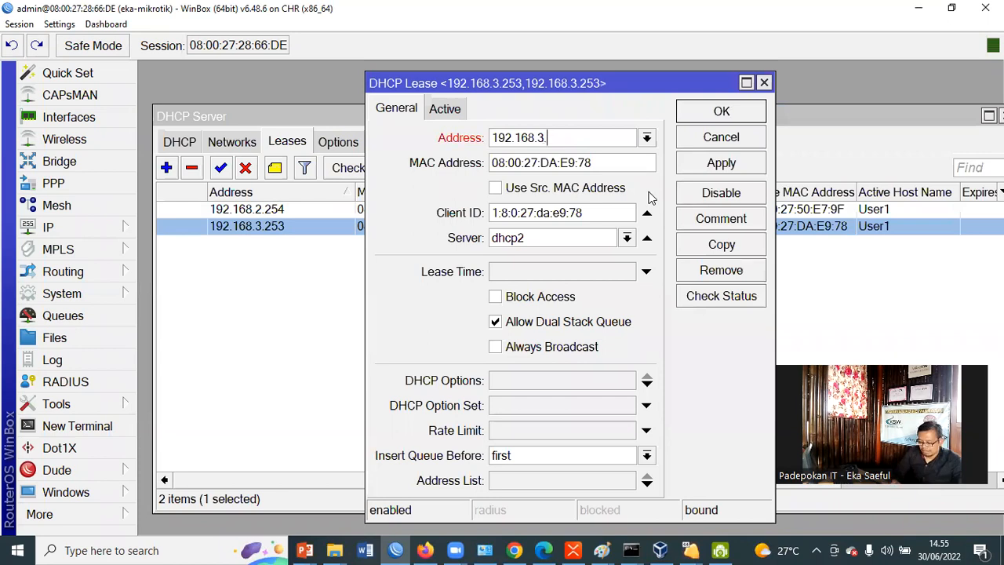
{"action": "type", "text": "10"}
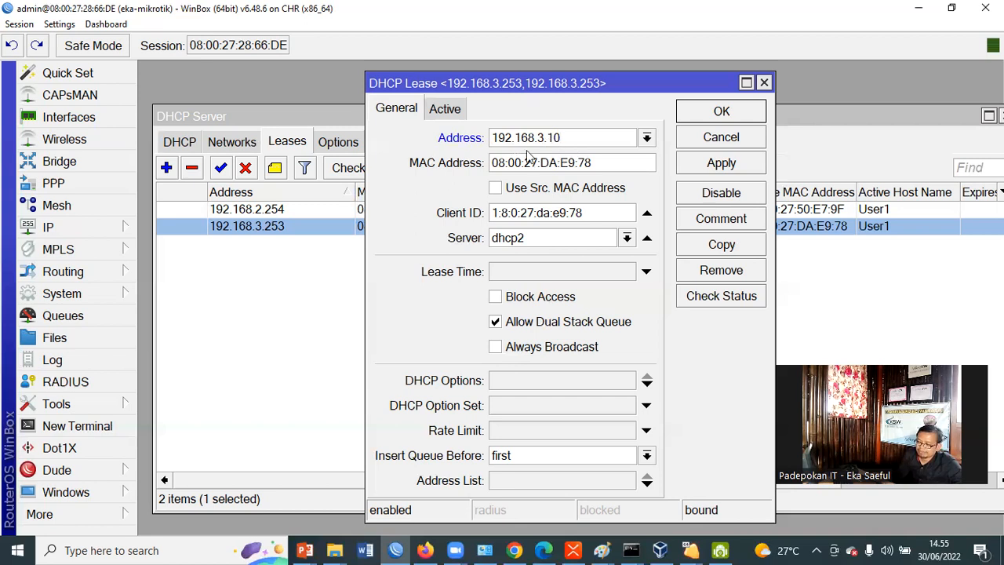
{"action": "left_click", "coordinate": [721, 167]}
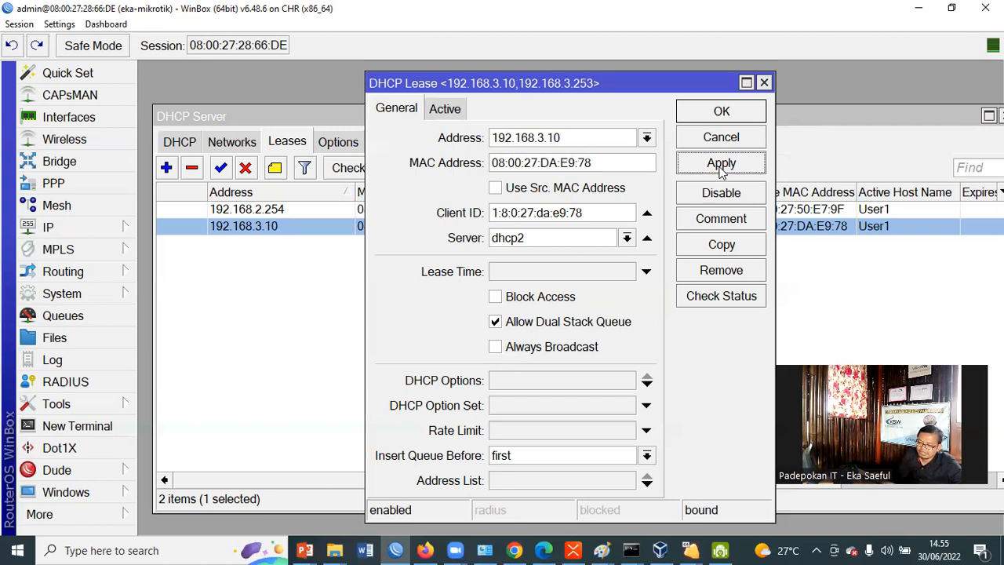
{"action": "left_click", "coordinate": [294, 245]}
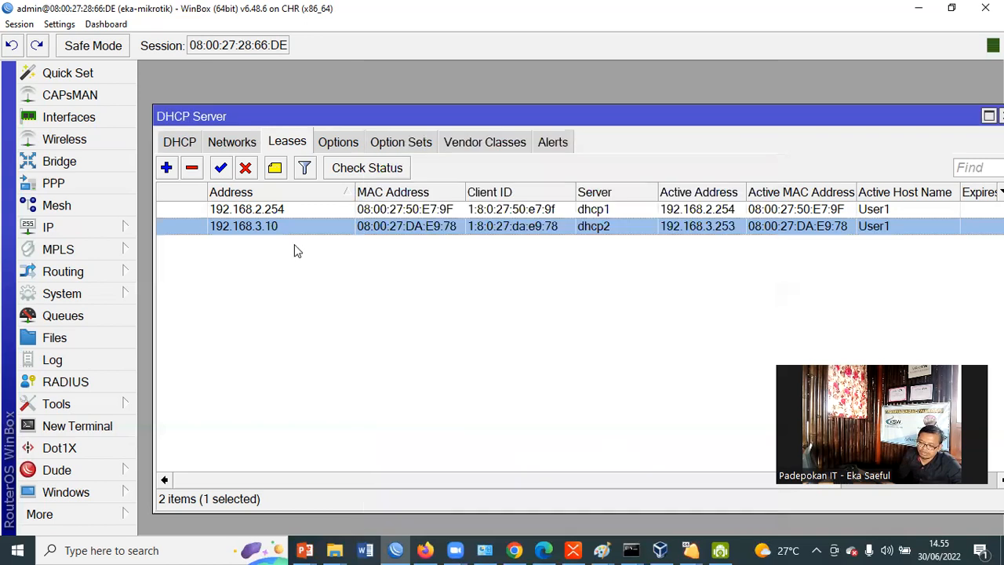
{"action": "left_click", "coordinate": [268, 225]}
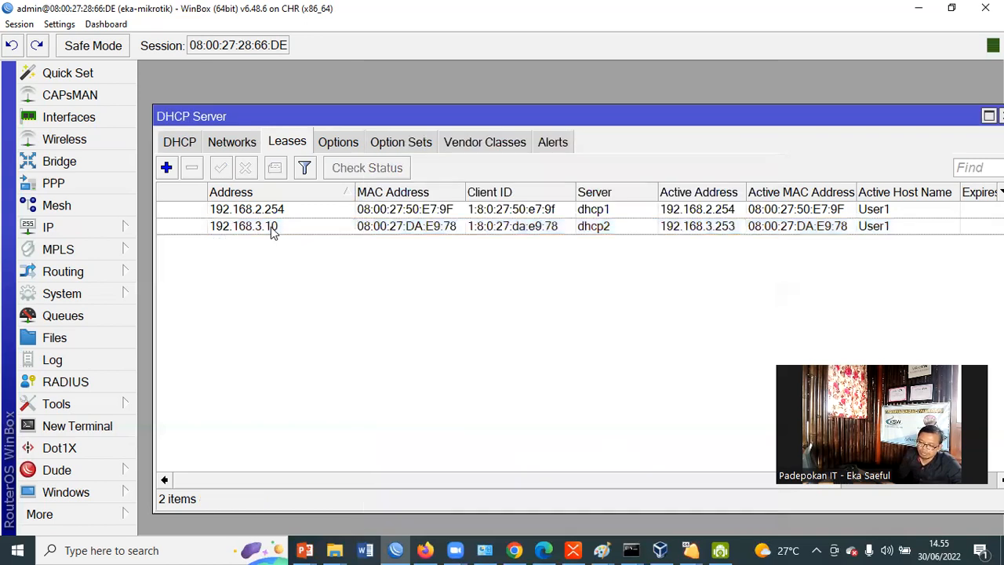
Set the target of the PC-LAN-2 simple queue to 192.168.3.10 and save the queue
{"action": "left_click", "coordinate": [79, 317]}
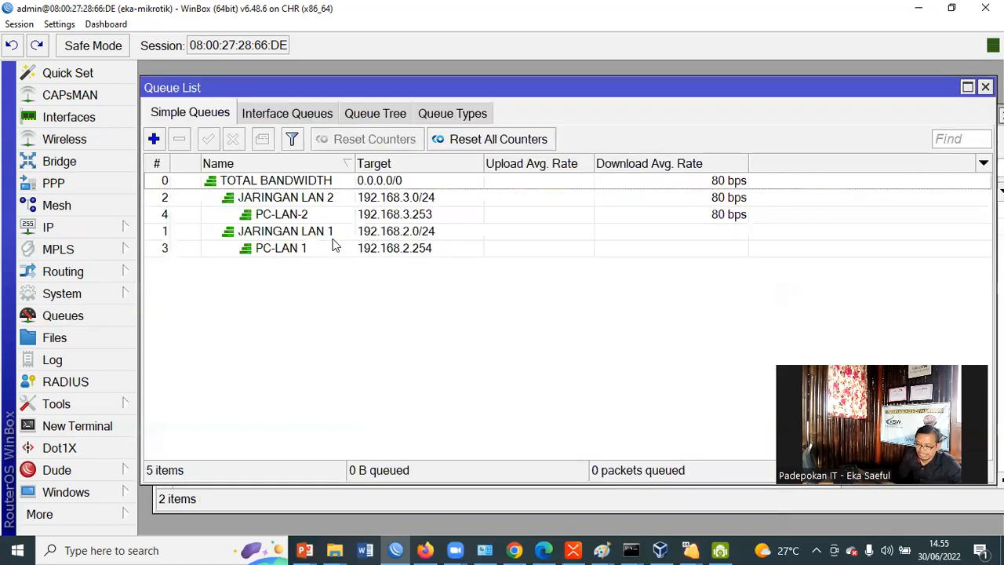
{"action": "left_click", "coordinate": [422, 214]}
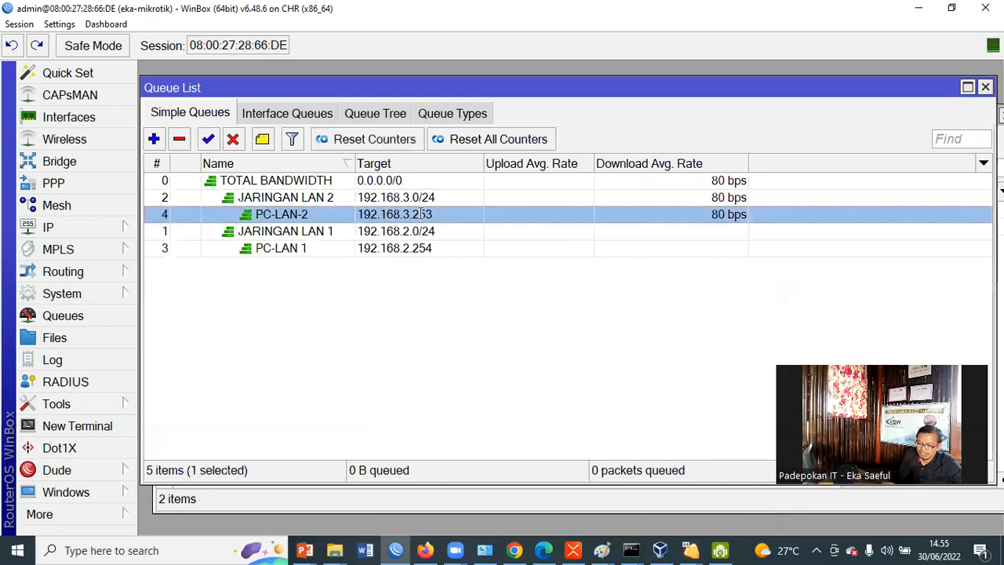
{"action": "double_click", "coordinate": [434, 214]}
{"action": "left_click", "coordinate": [491, 214]}
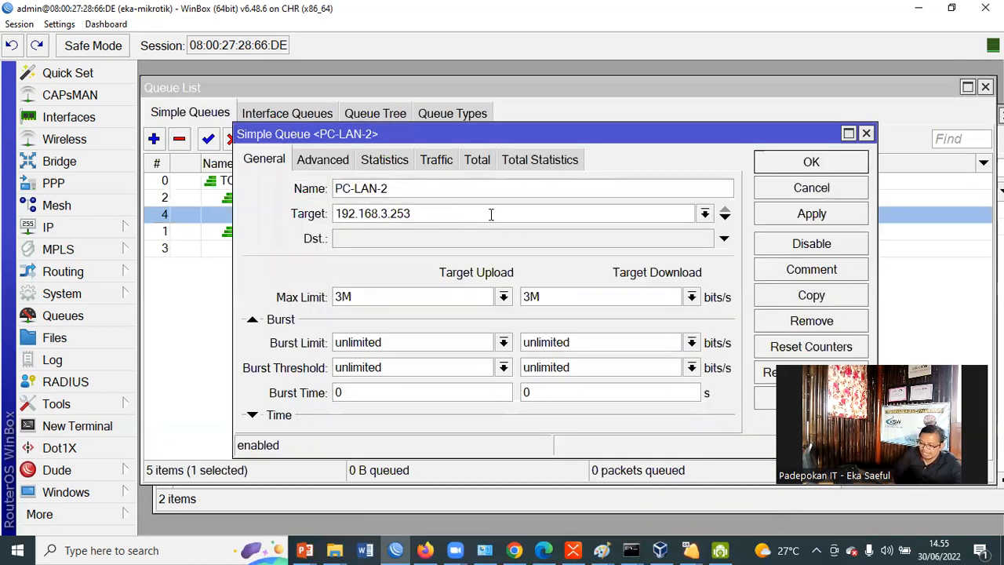
{"action": "key", "text": "BackSpace"}
{"action": "key", "text": "BackSpace"}
{"action": "key", "text": "BackSpace"}
{"action": "type", "text": "10"}
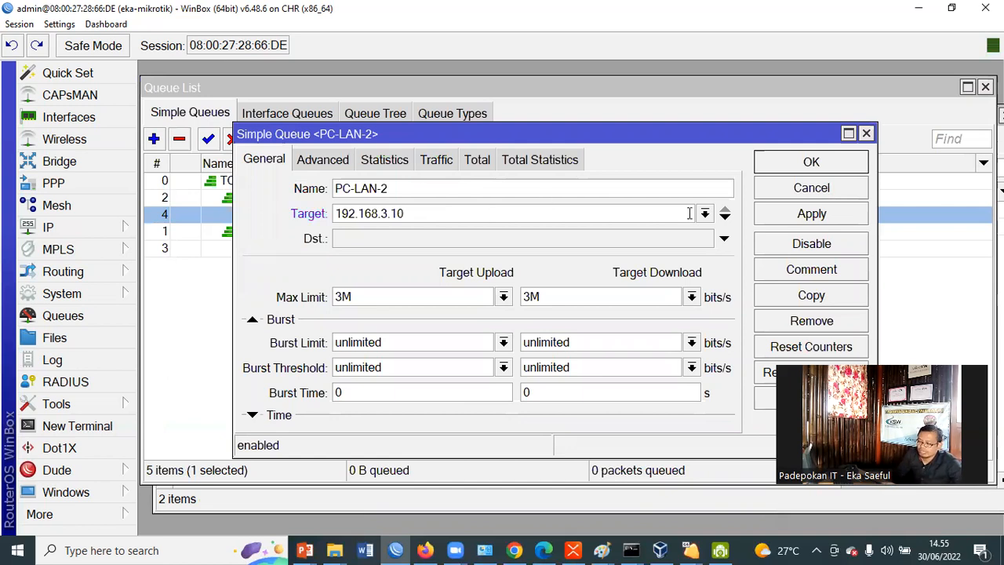
{"action": "left_click", "coordinate": [813, 213]}
{"action": "left_click", "coordinate": [812, 162]}
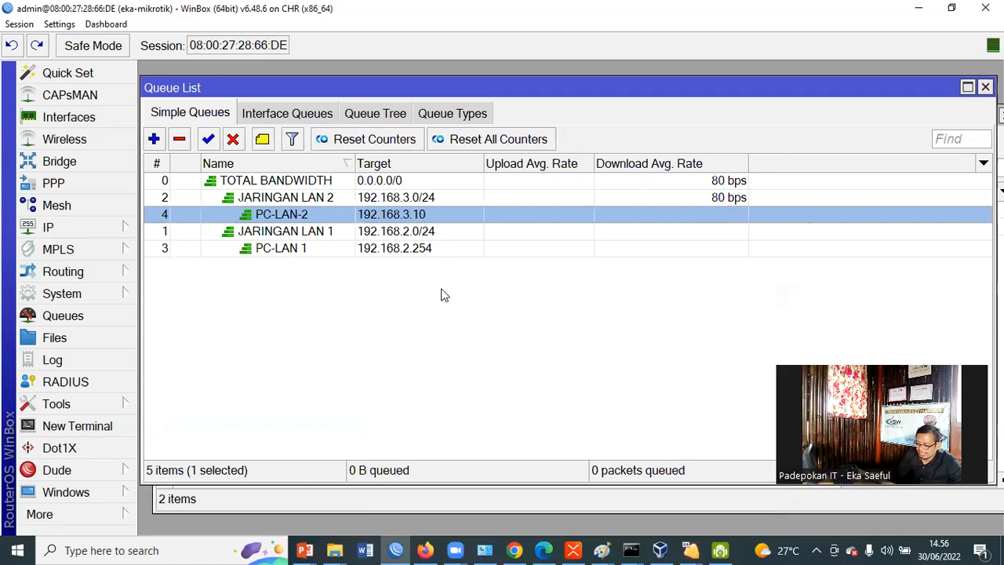
Switch to the running User-Windows-1 virtual machine through VirtualBox and open a Command Prompt in it with cmd
{"action": "left_click", "coordinate": [633, 550]}
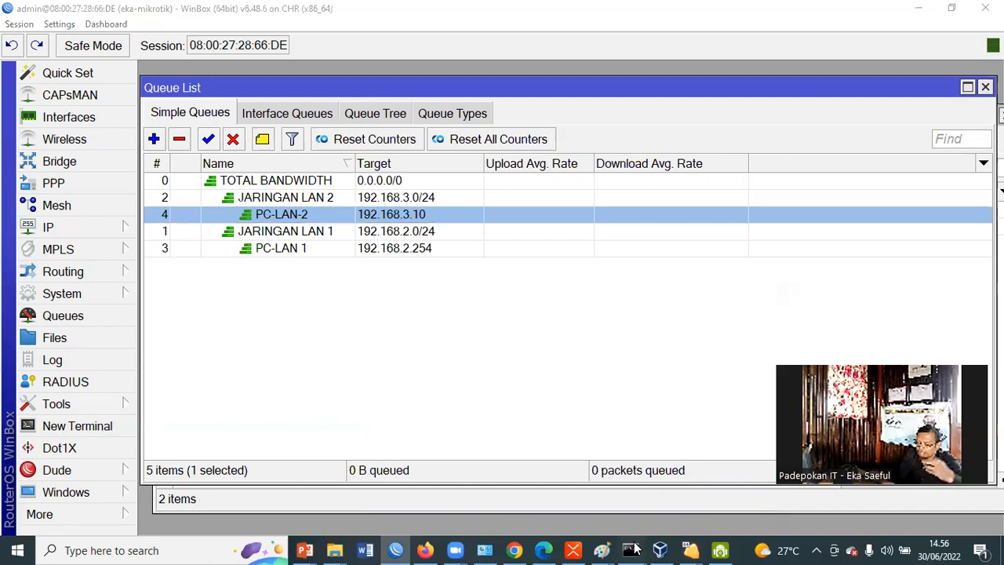
{"action": "left_click", "coordinate": [634, 549]}
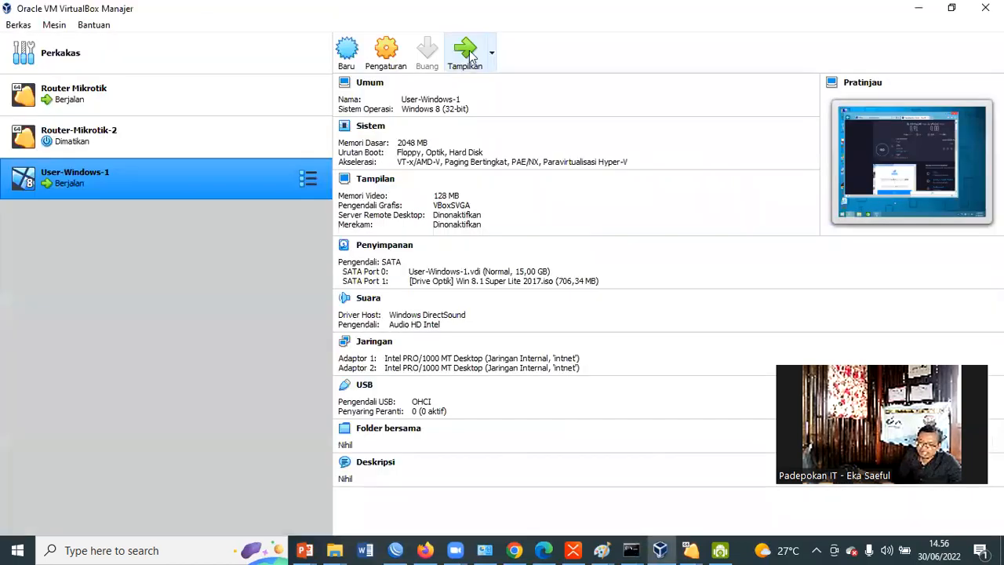
{"action": "left_click", "coordinate": [470, 51]}
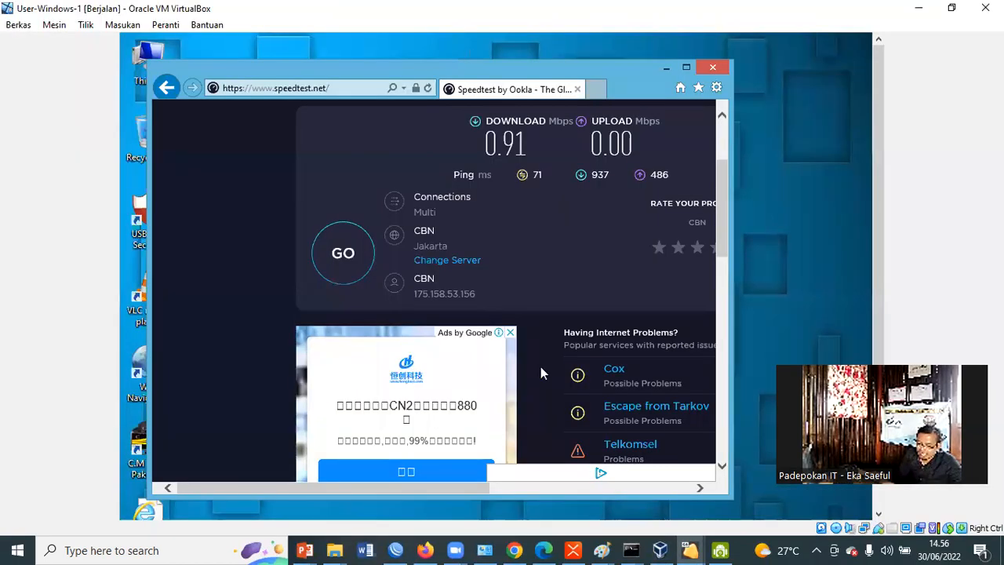
{"action": "left_click_drag", "start_coordinate": [726, 210], "coordinate": [696, 432]}
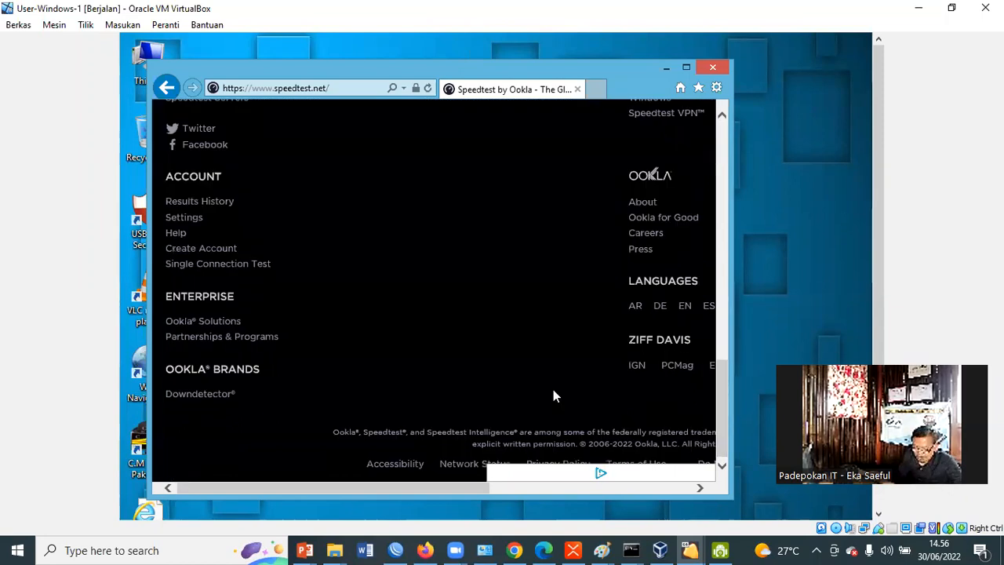
{"action": "key", "text": "super+r"}
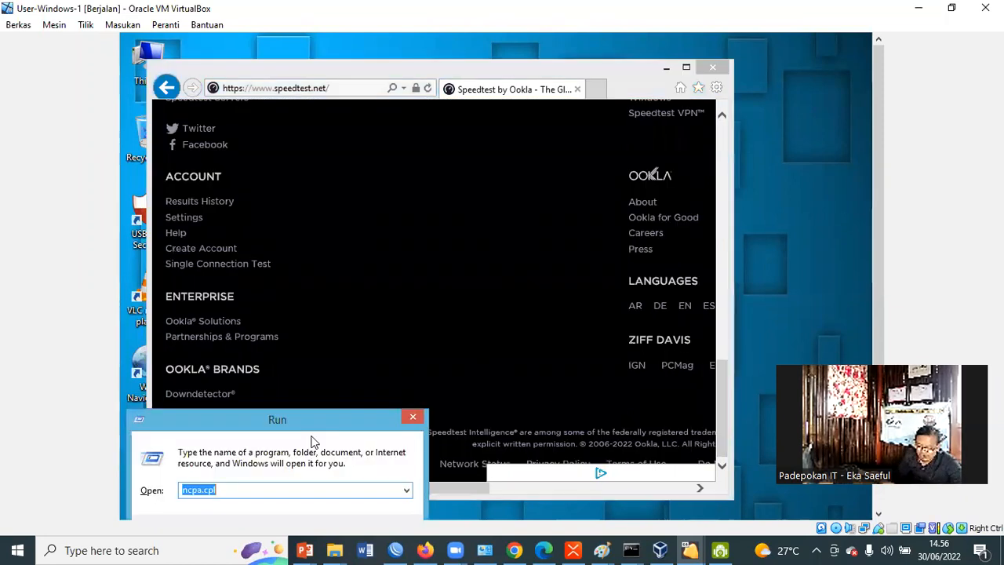
{"action": "type", "text": "cmd"}
{"action": "key", "text": "Return"}
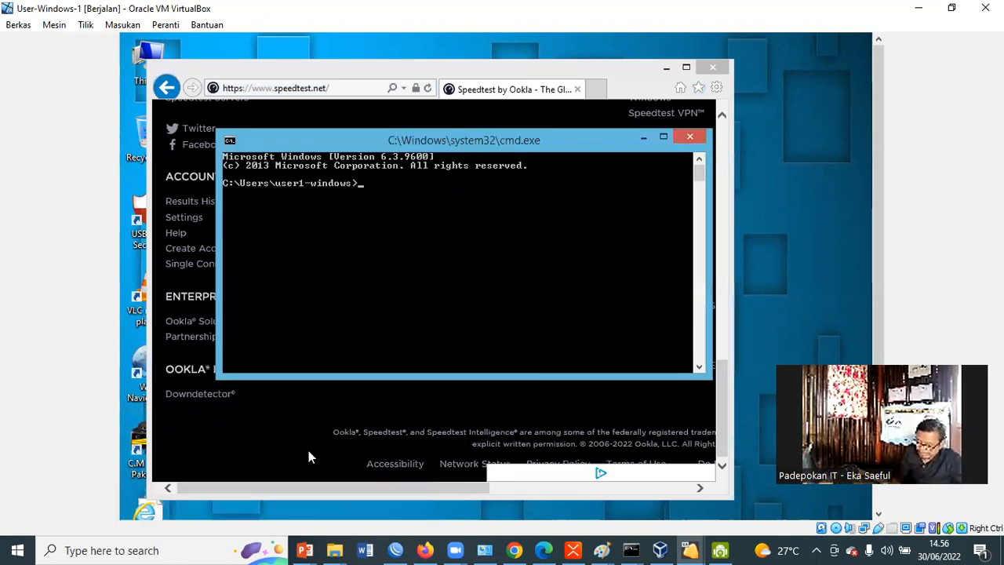
Renew the client's IP address with ipconfig /renew, repeating the command once, and close the Command Prompt
{"action": "type", "text": "ipconf"}
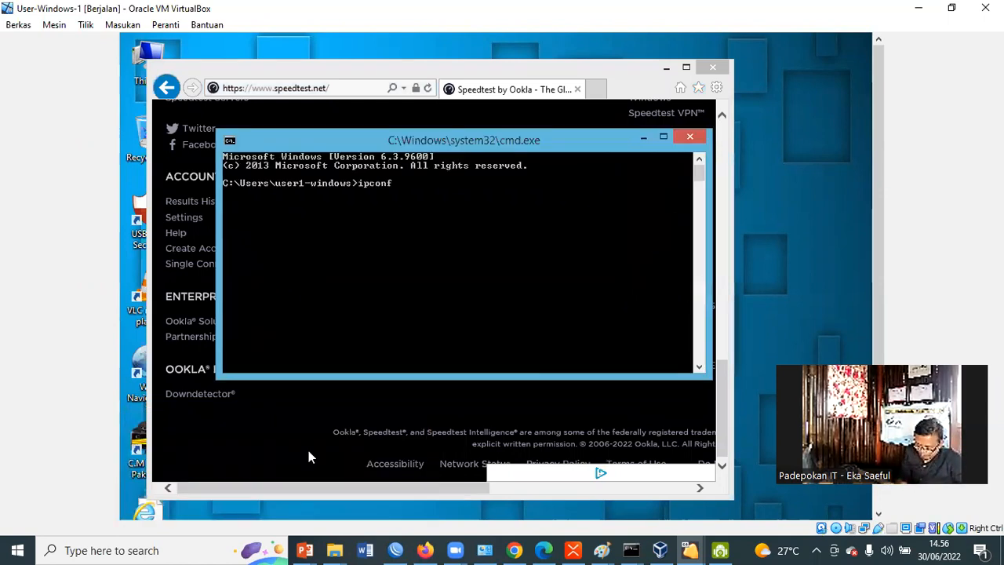
{"action": "type", "text": "ig /re"}
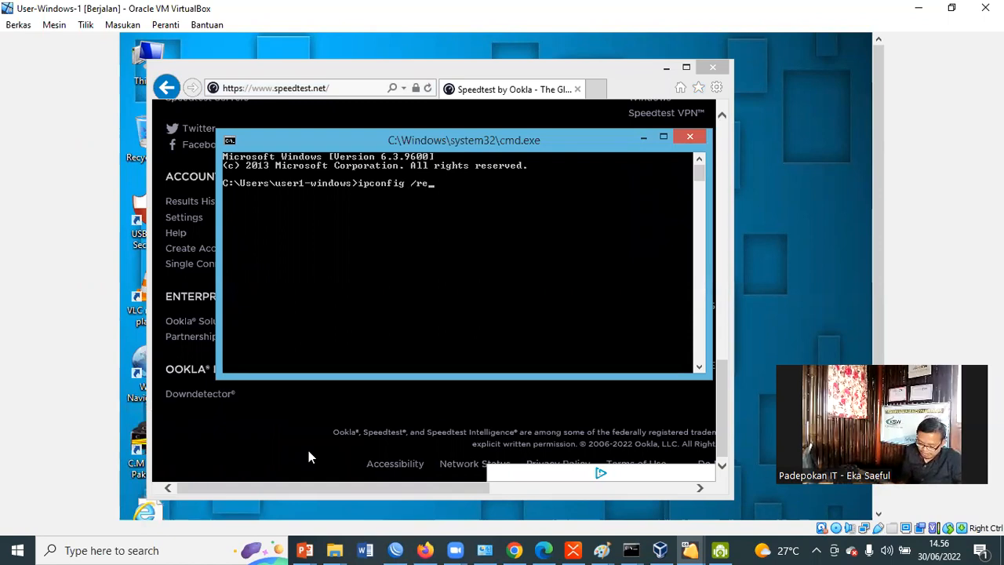
{"action": "type", "text": "new"}
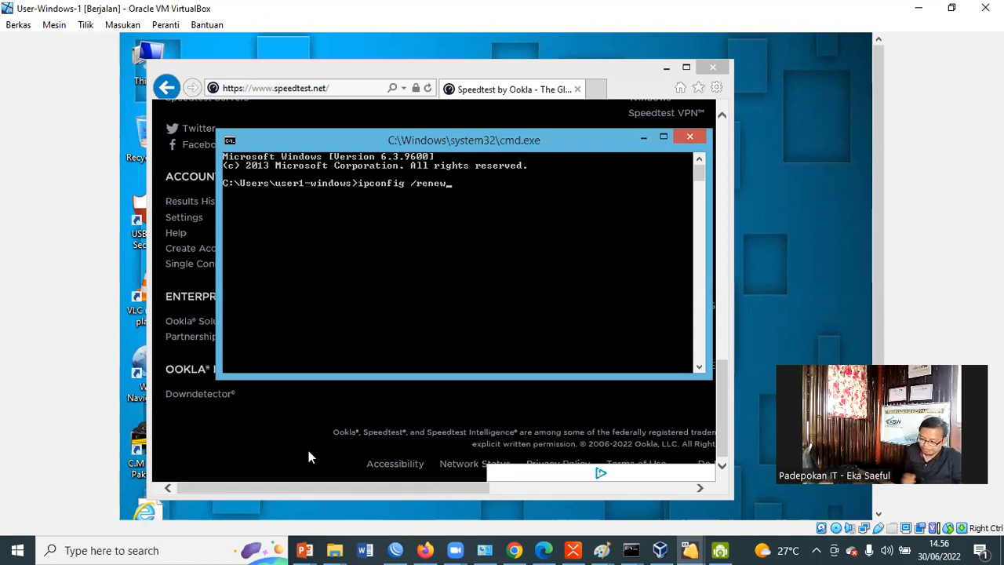
{"action": "key", "text": "Return"}
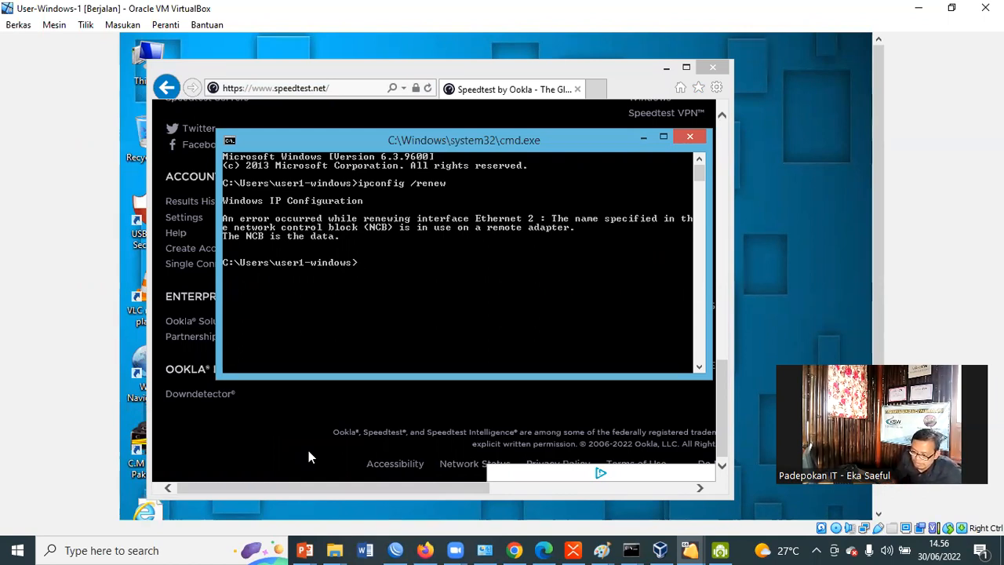
{"action": "key", "text": "Up"}
{"action": "key", "text": "Return"}
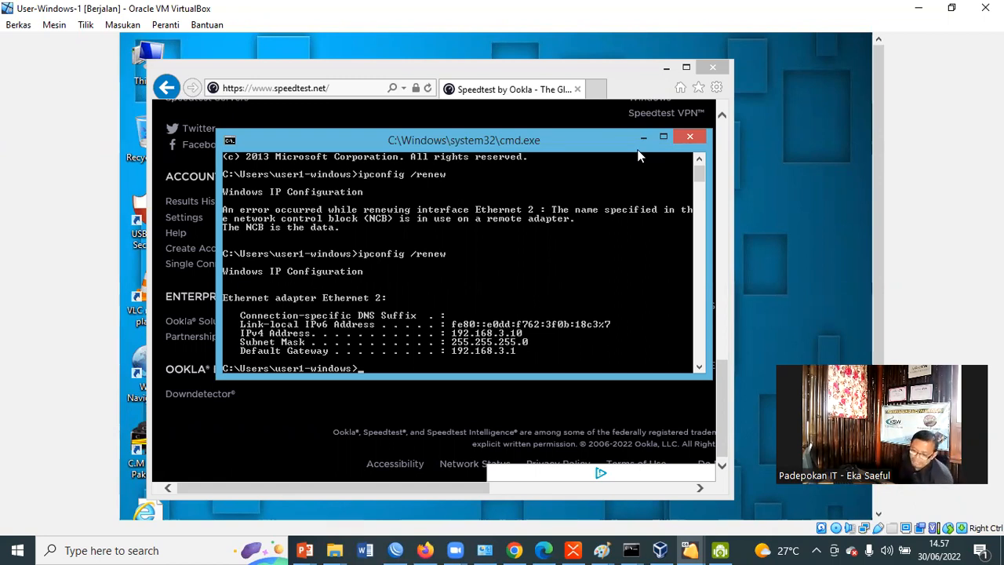
{"action": "left_click", "coordinate": [691, 138]}
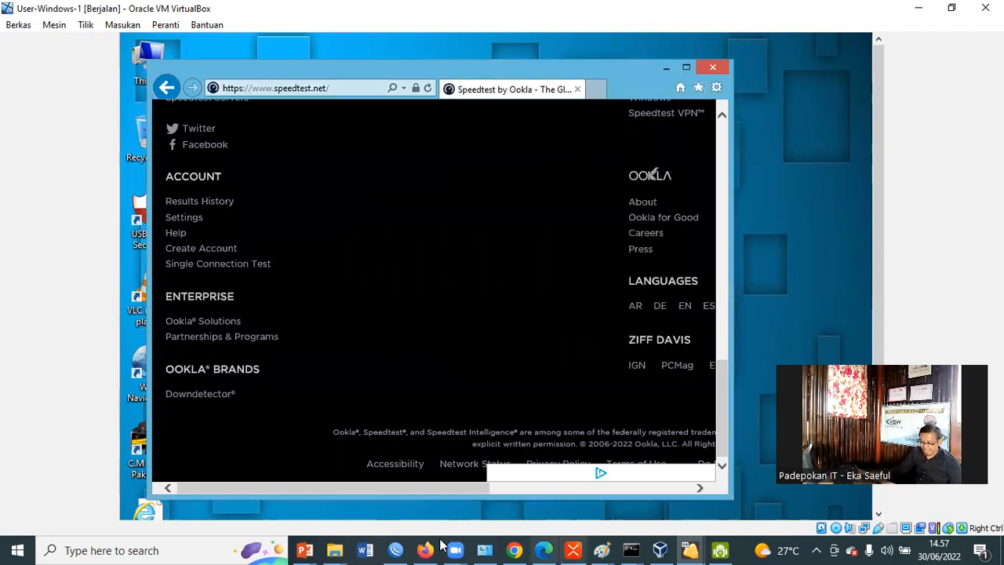
Switch to WinBox and check the DHCP server's static leases against the client targets in the simple queue list
{"action": "left_click", "coordinate": [661, 550]}
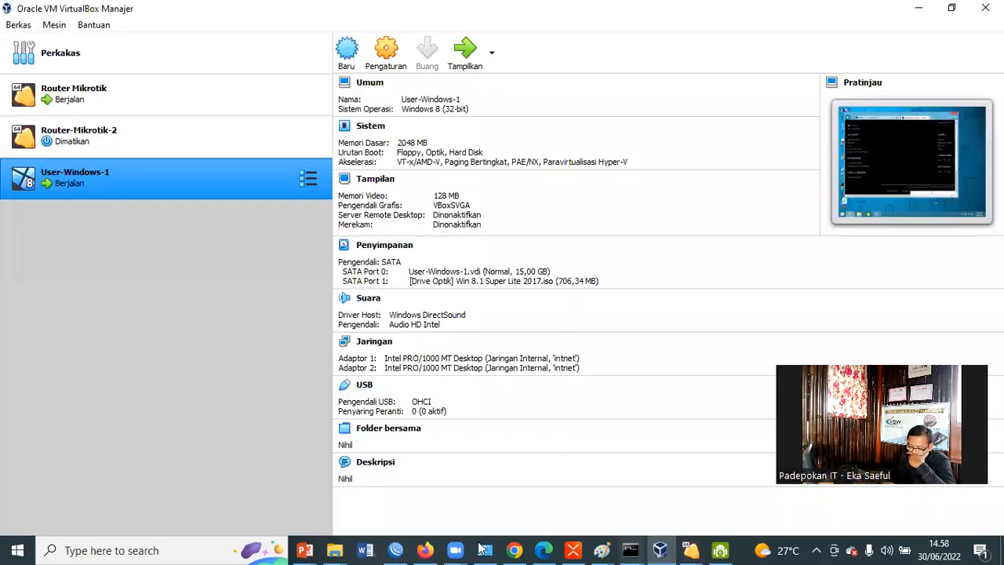
{"action": "left_click", "coordinate": [396, 550]}
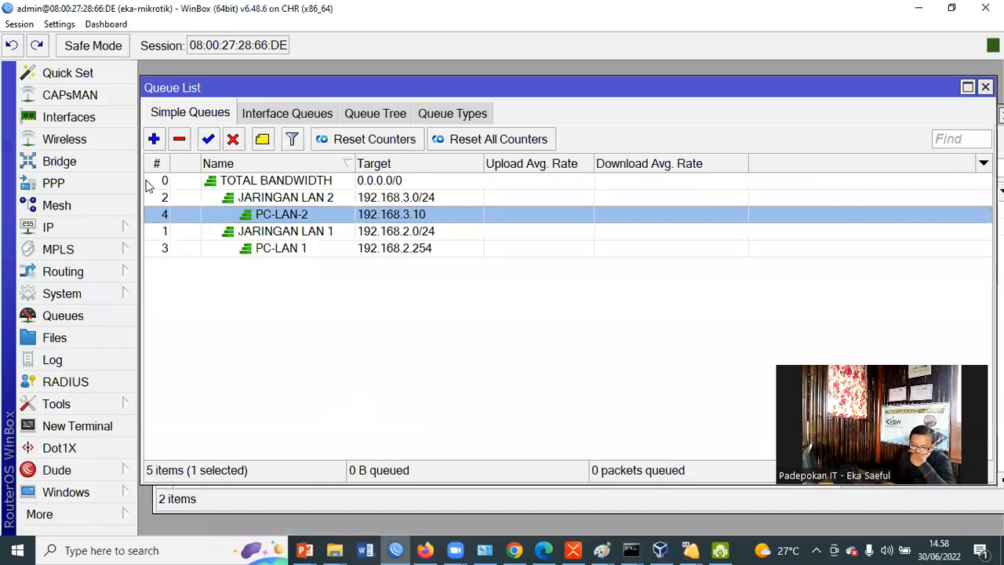
{"action": "left_click", "coordinate": [49, 227]}
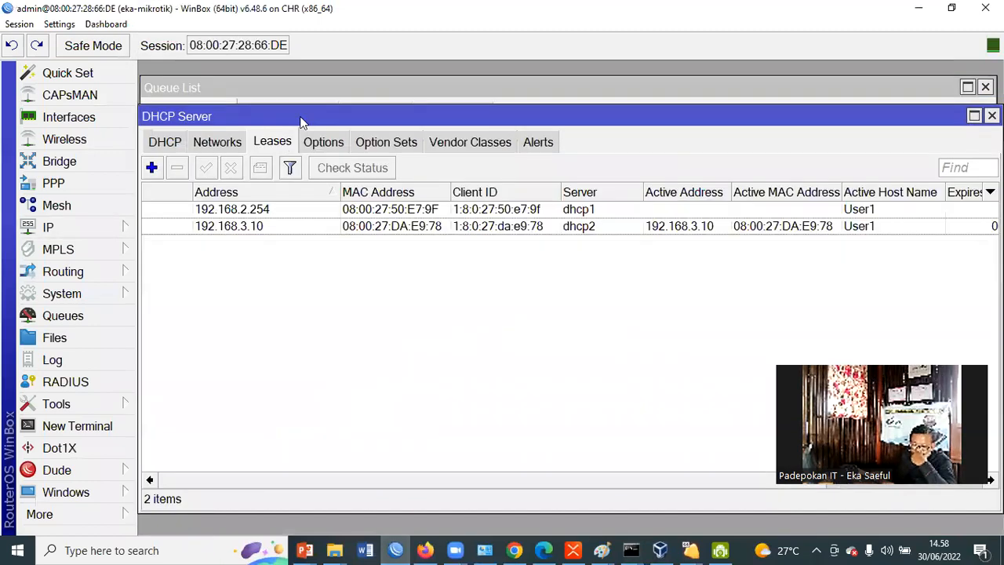
{"action": "right_click", "coordinate": [268, 212]}
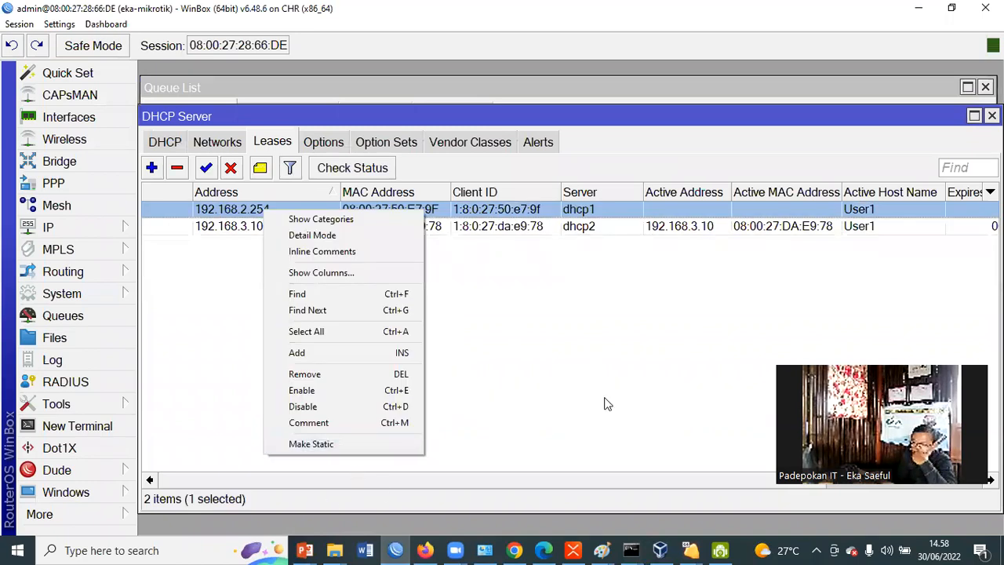
{"action": "left_click", "coordinate": [23, 232]}
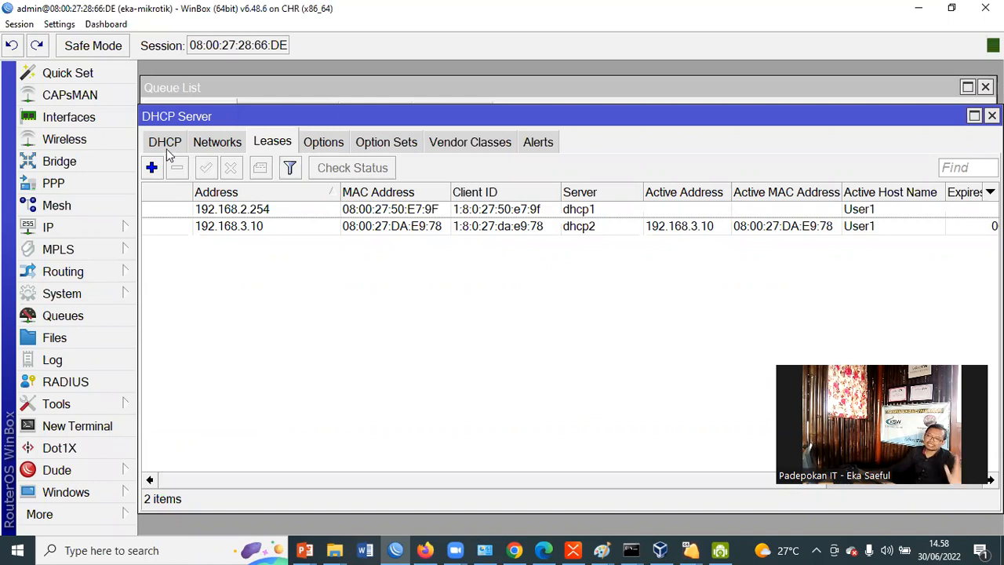
{"action": "left_click", "coordinate": [69, 316]}
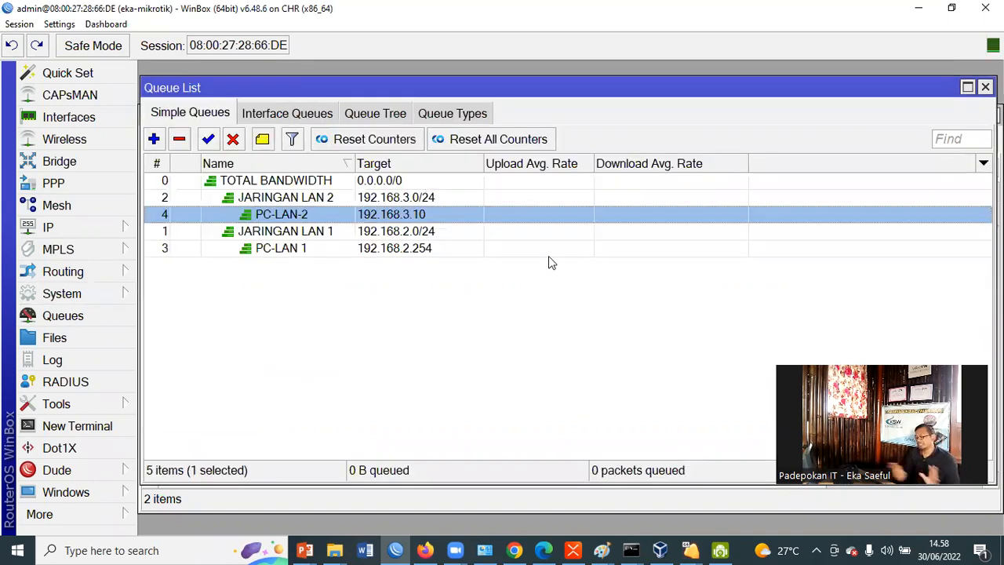